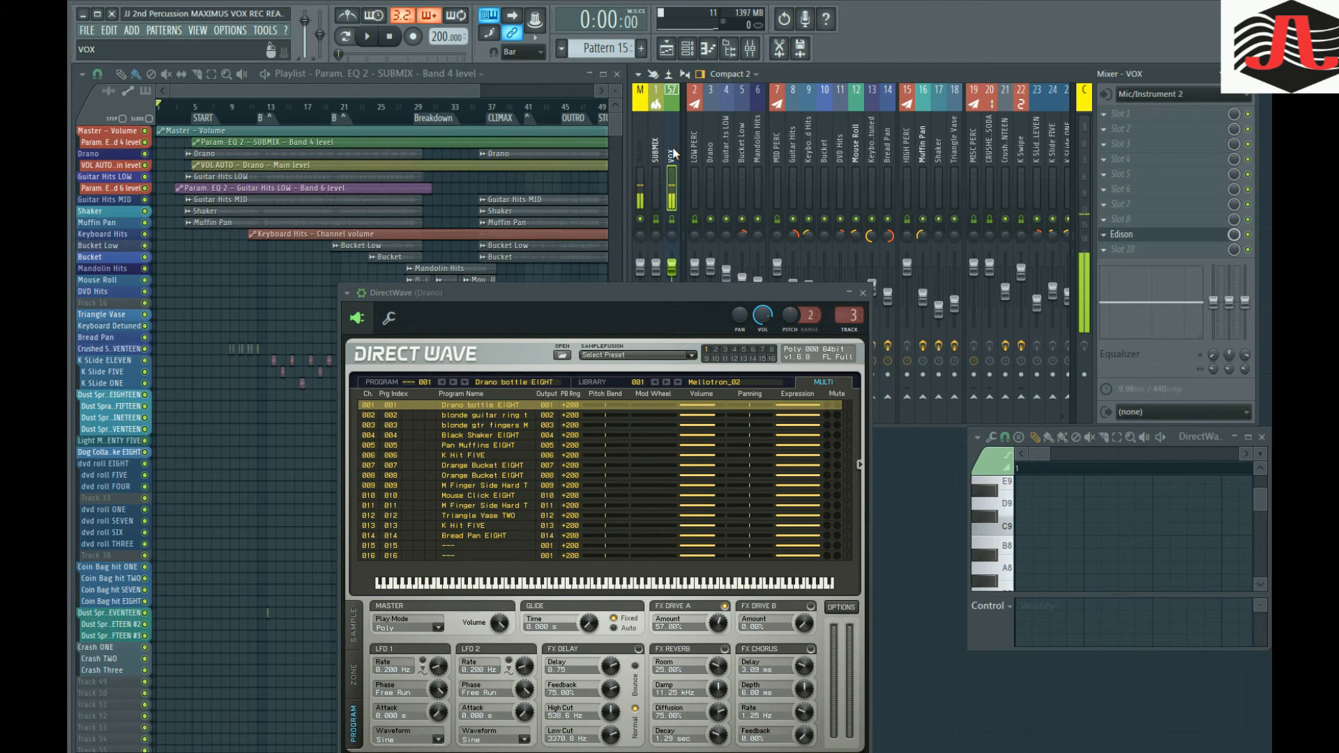
# Set the piano roll's colour group to MIDI channel 2 and select the matching blonde guitar ring program in DirectWave.
pyautogui.click(659, 149)
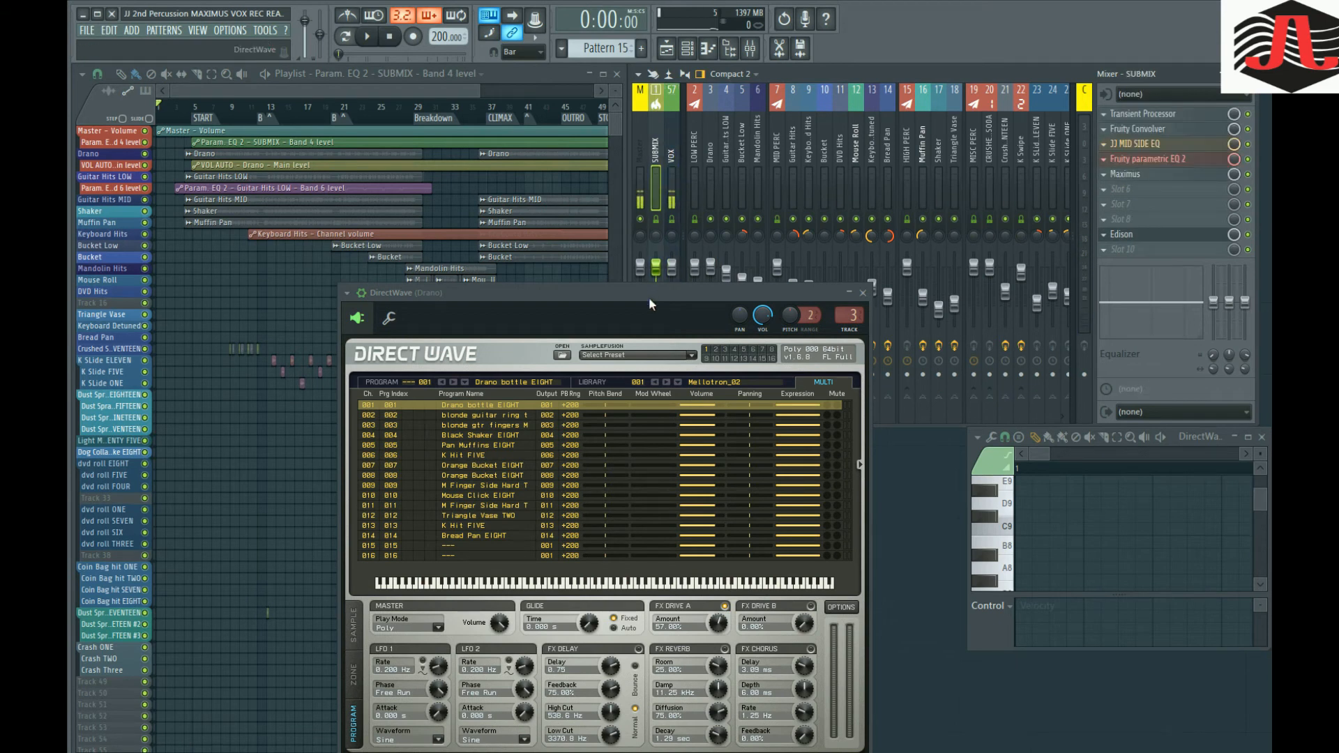
pyautogui.moveTo(648, 290); pyautogui.dragTo(650, 283)
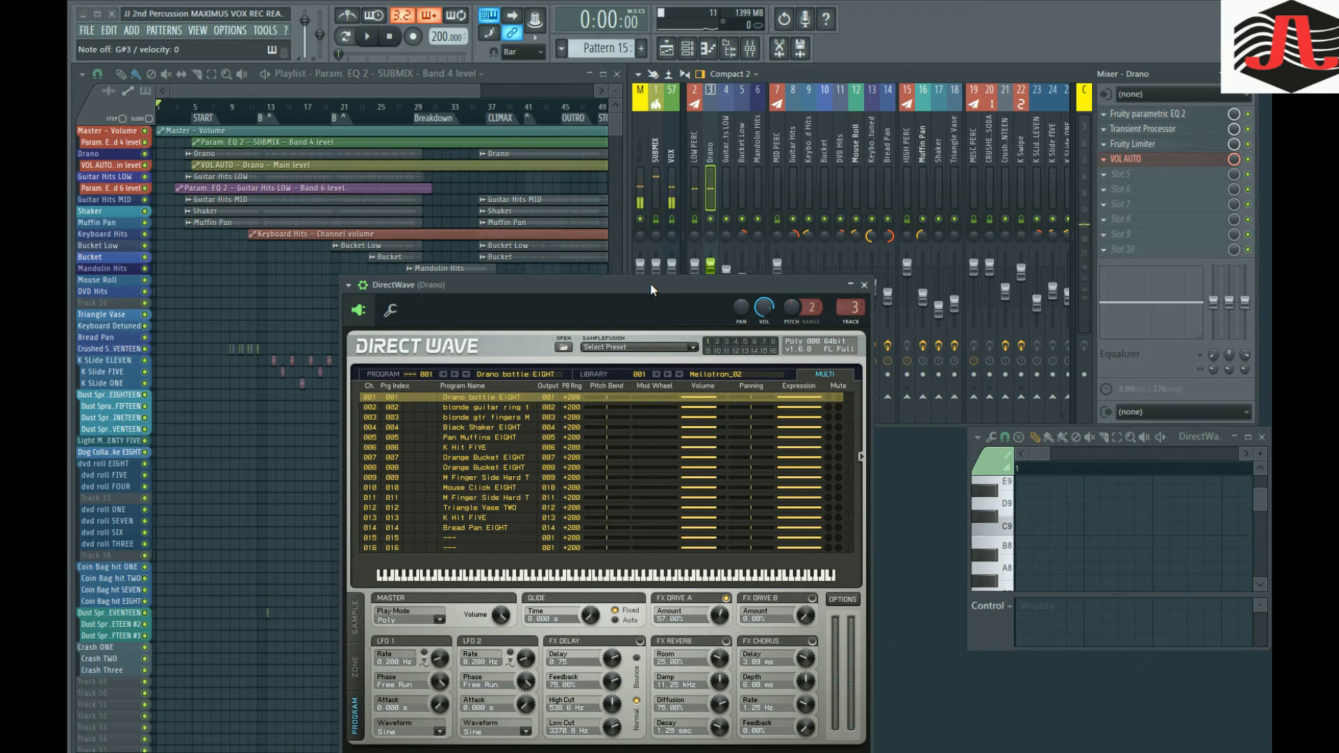
pyautogui.click(986, 462)
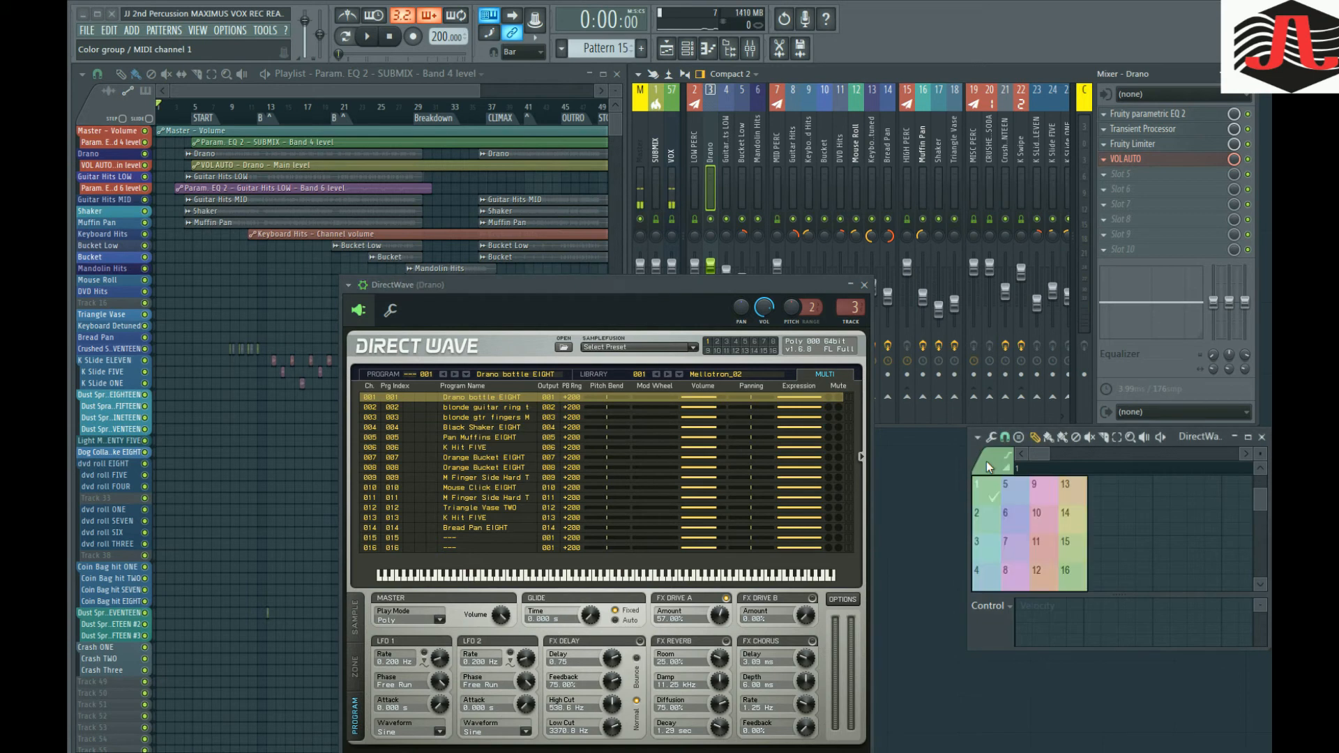
pyautogui.click(984, 516)
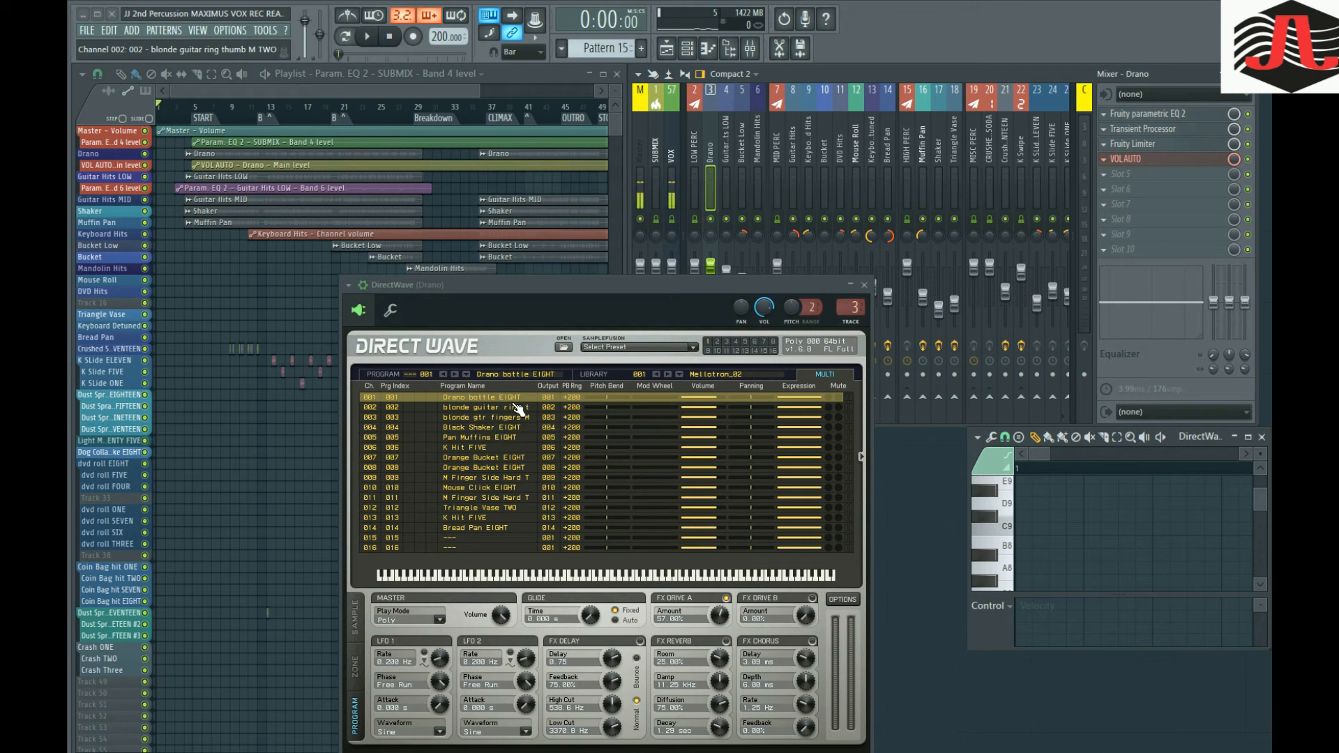
pyautogui.click(480, 411)
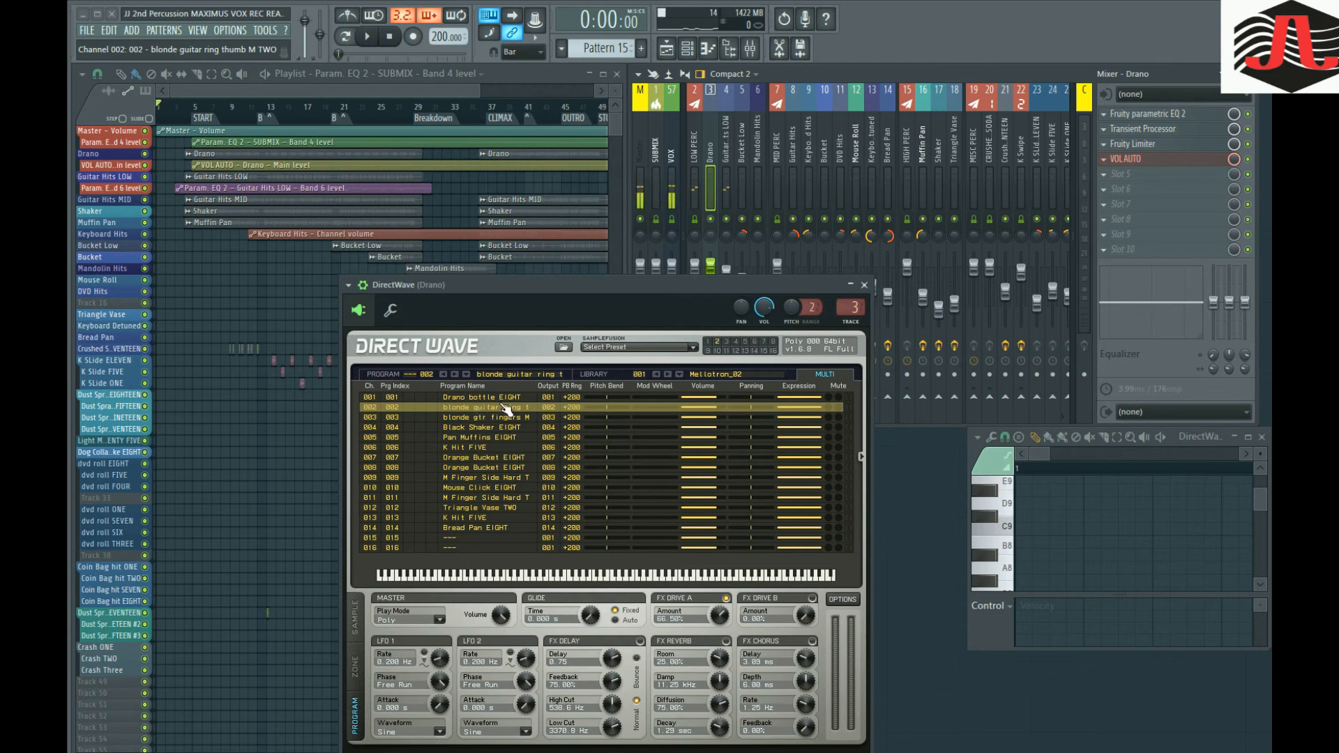
# Set the piano roll's colour group to MIDI channel 3 and select the blonde gtr fingers program in DirectWave.
pyautogui.click(991, 466)
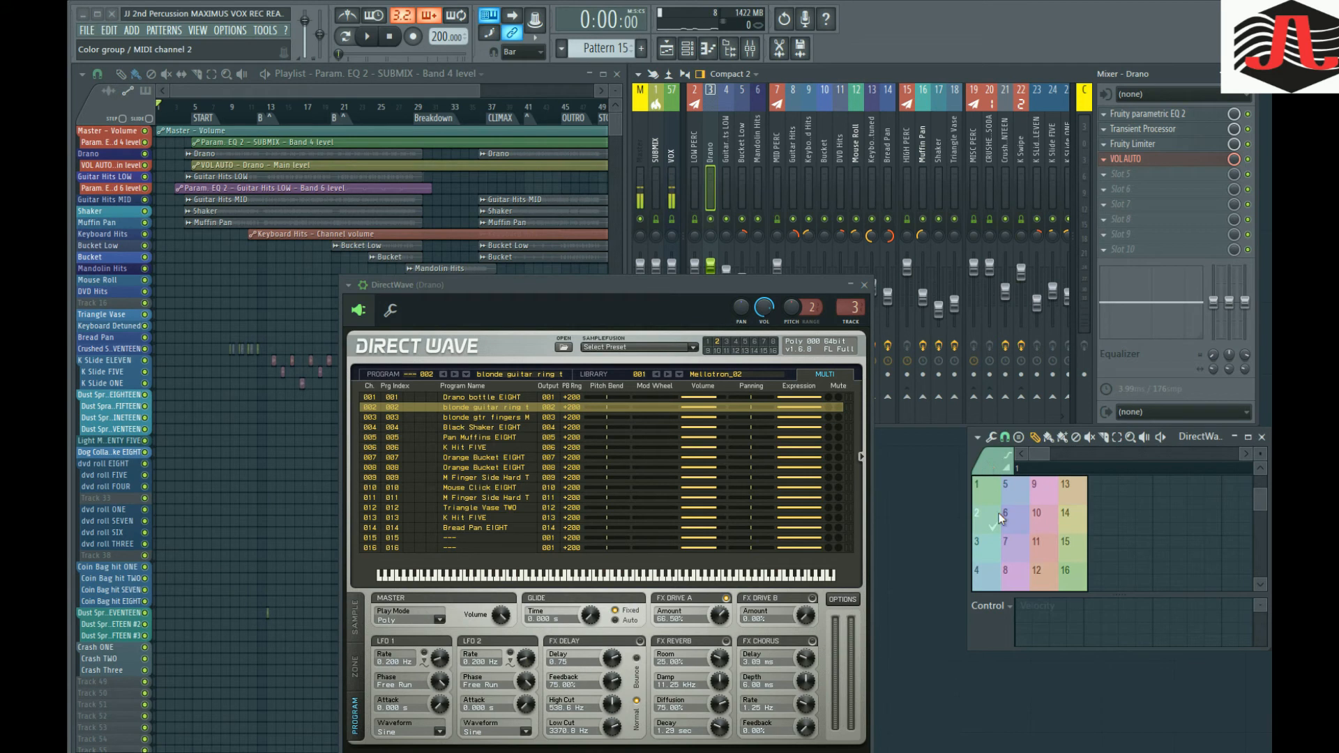
pyautogui.click(990, 540)
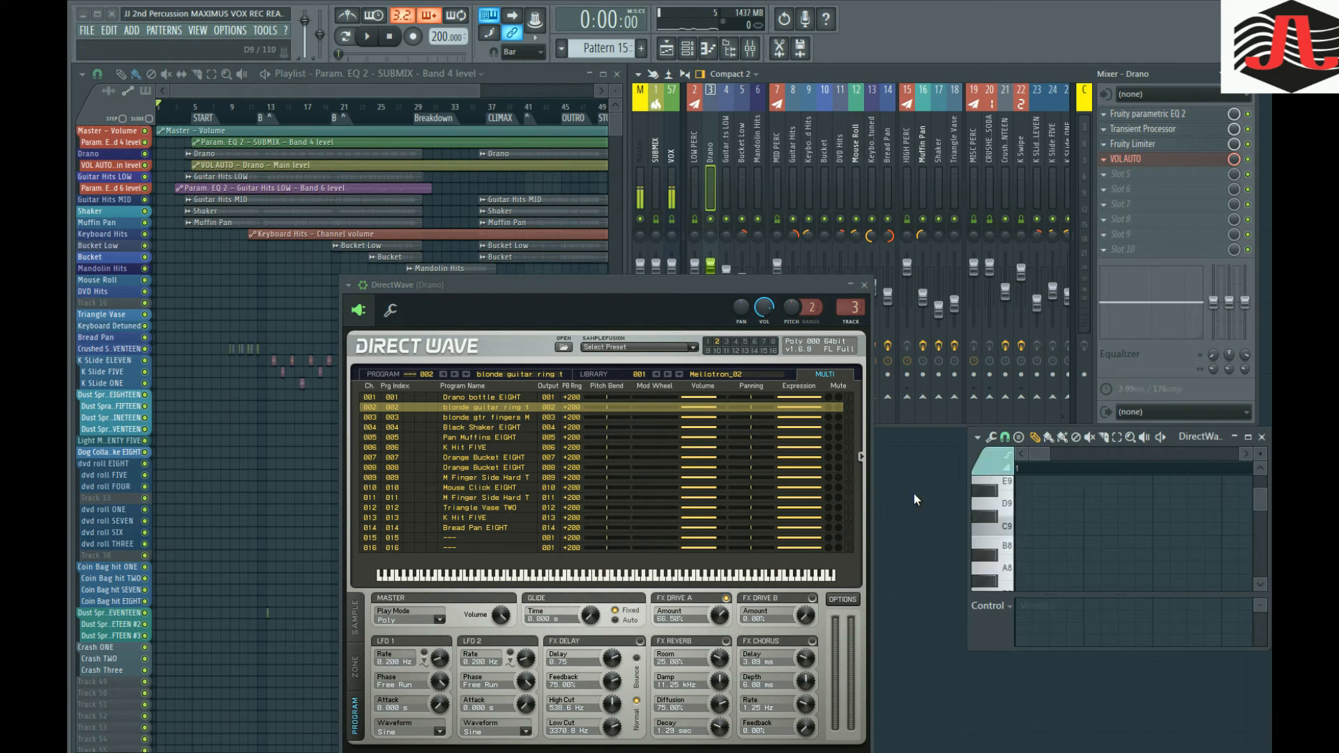
pyautogui.click(492, 419)
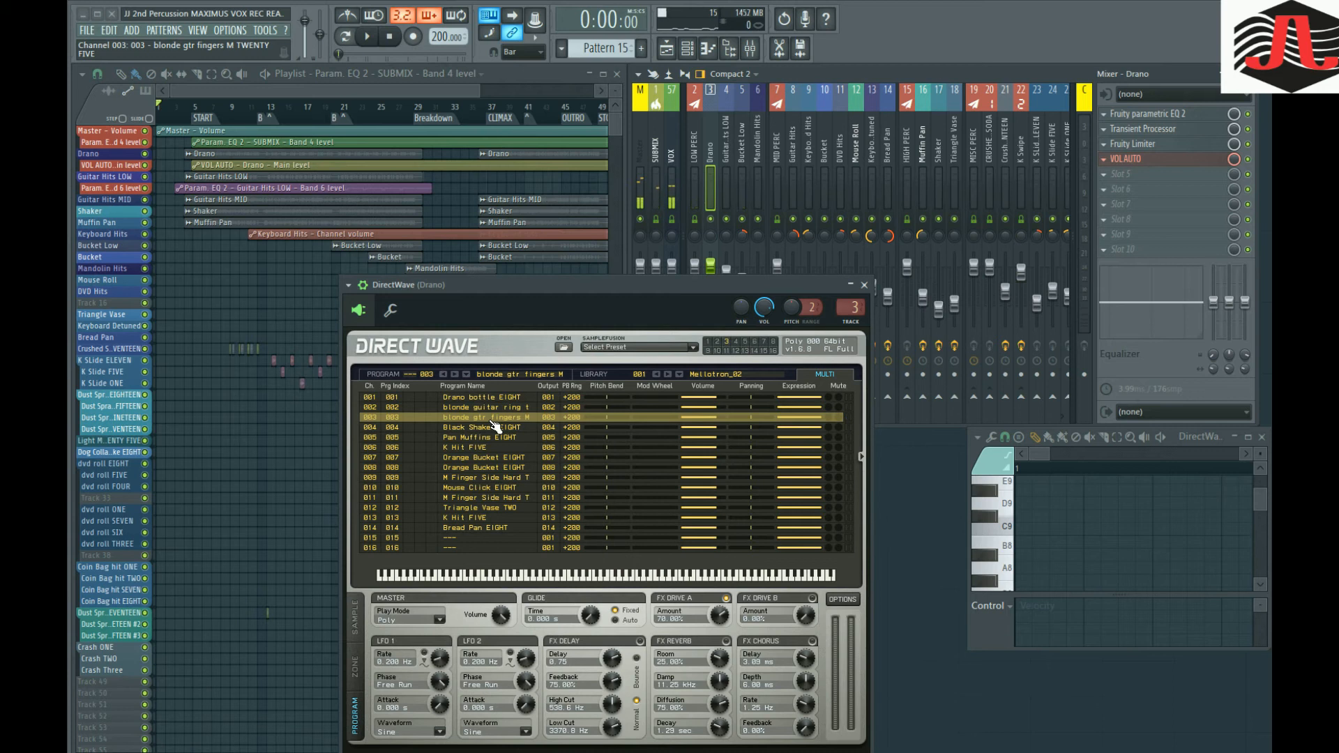
# Select the Black Shaker EIGHT program in DirectWave and set the piano roll's colour group to MIDI channel 4.
pyautogui.click(495, 427)
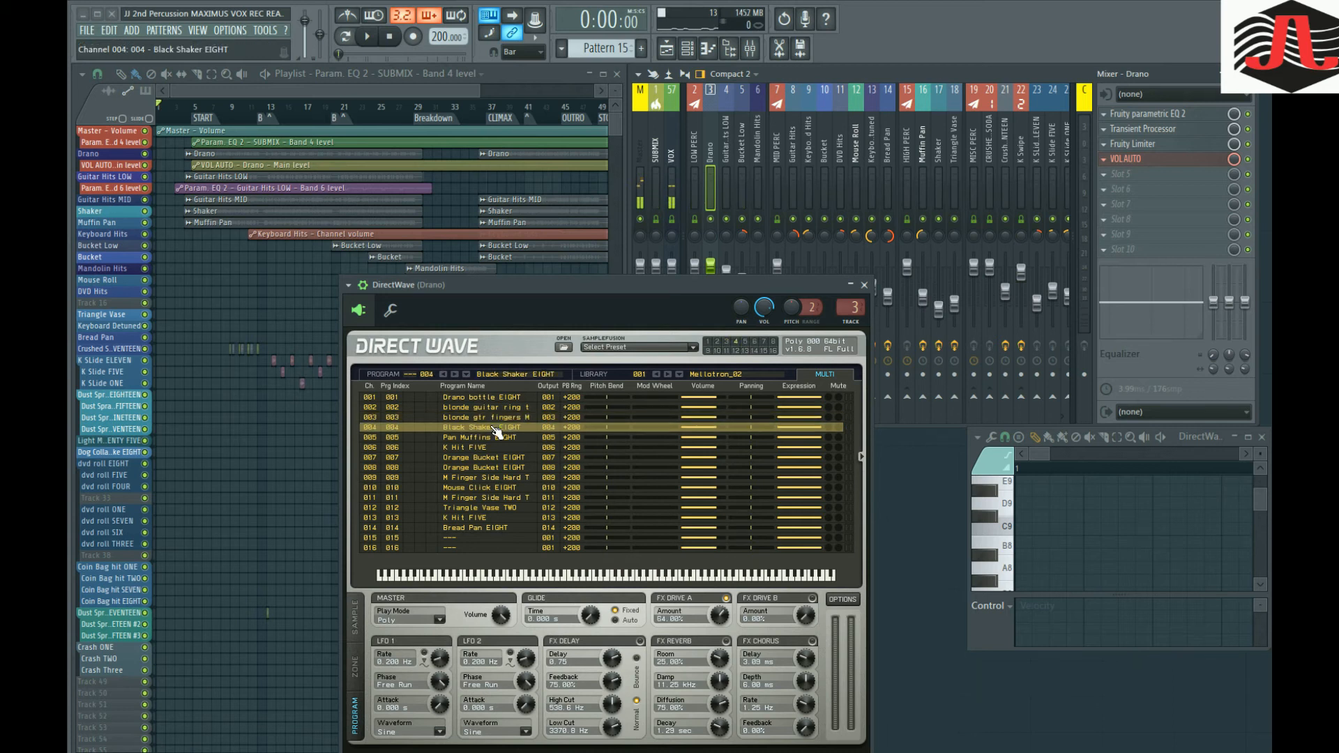
pyautogui.click(993, 465)
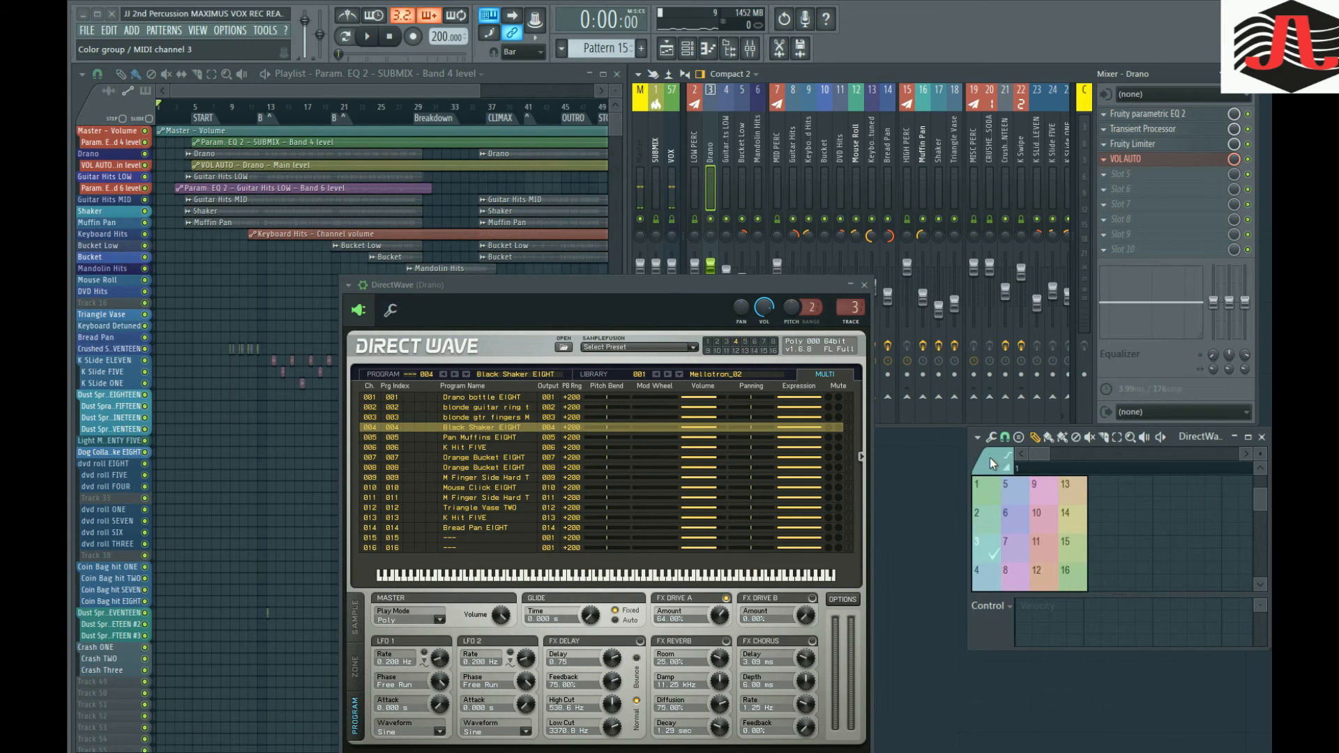
pyautogui.click(1011, 484)
pyautogui.click(1011, 484)
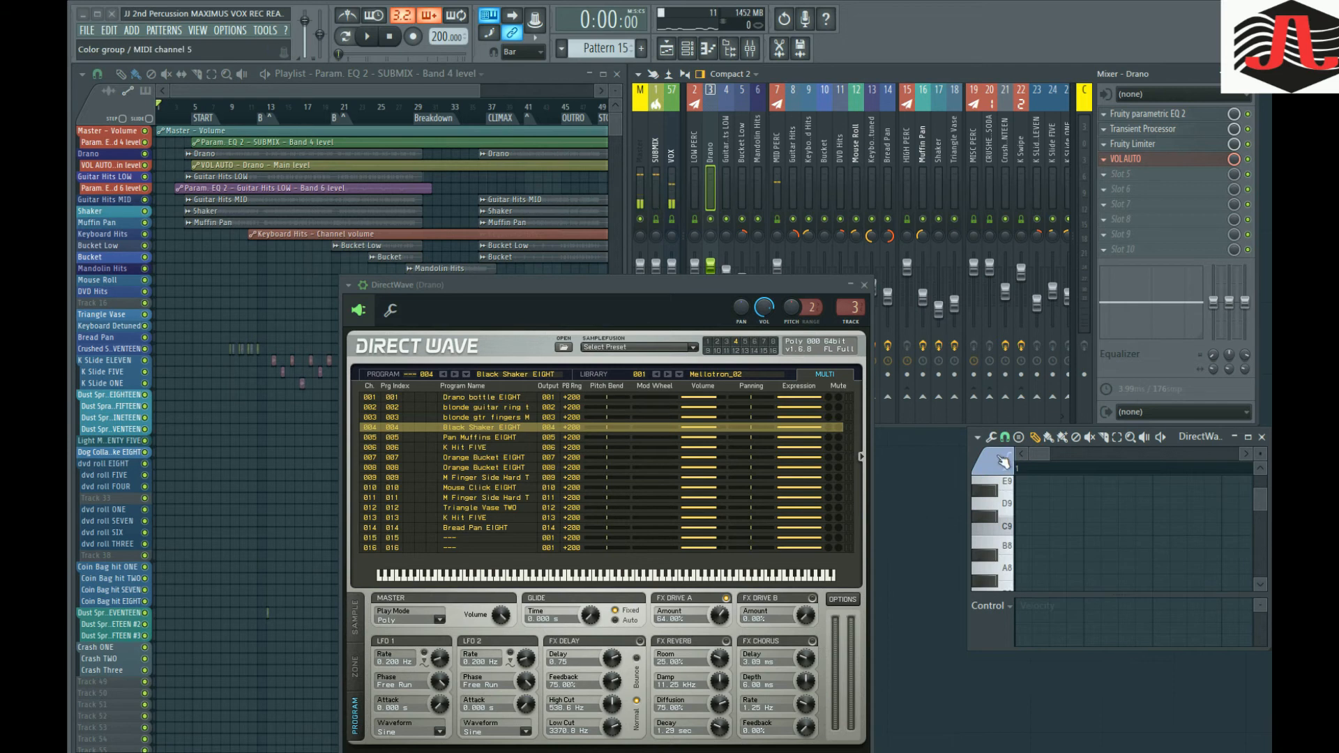
pyautogui.click(994, 466)
pyautogui.click(990, 570)
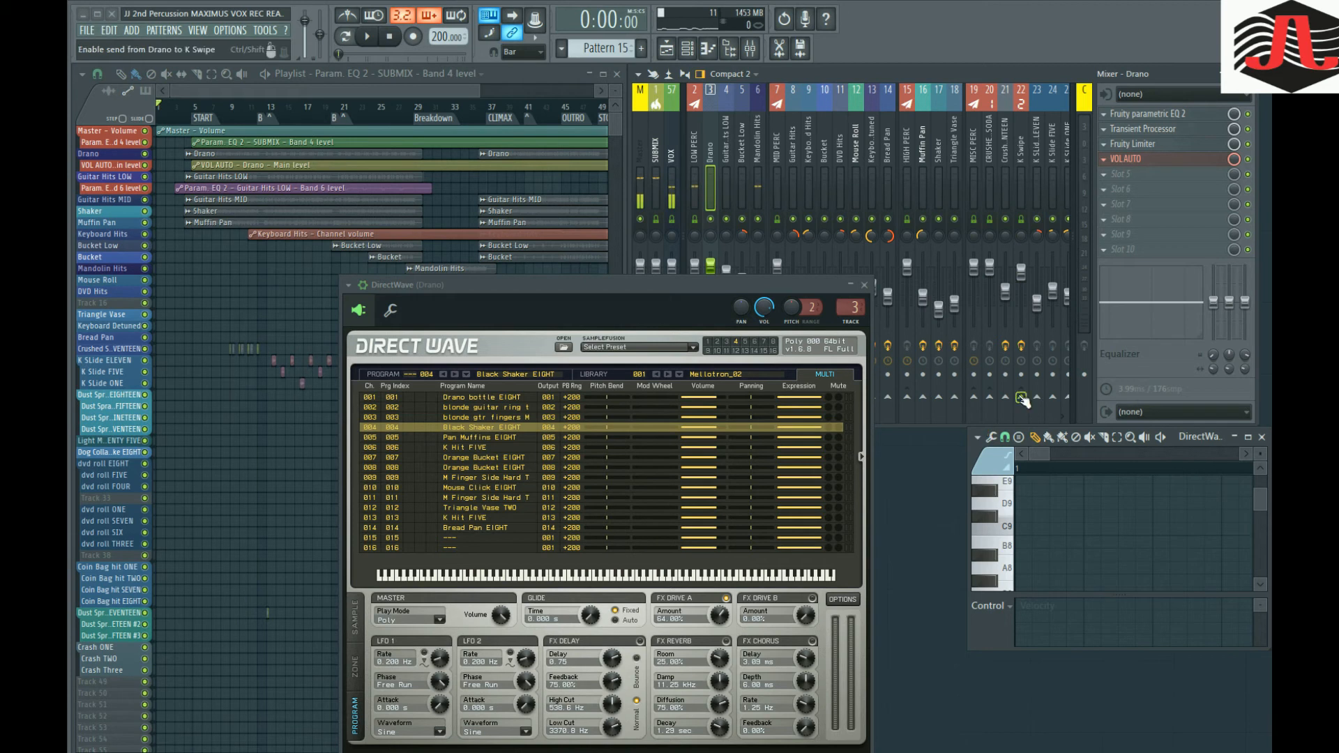
# Set the piano roll's colour group to MIDI channel 5 and select the Pan Muffins EIGHT program in DirectWave.
pyautogui.click(985, 466)
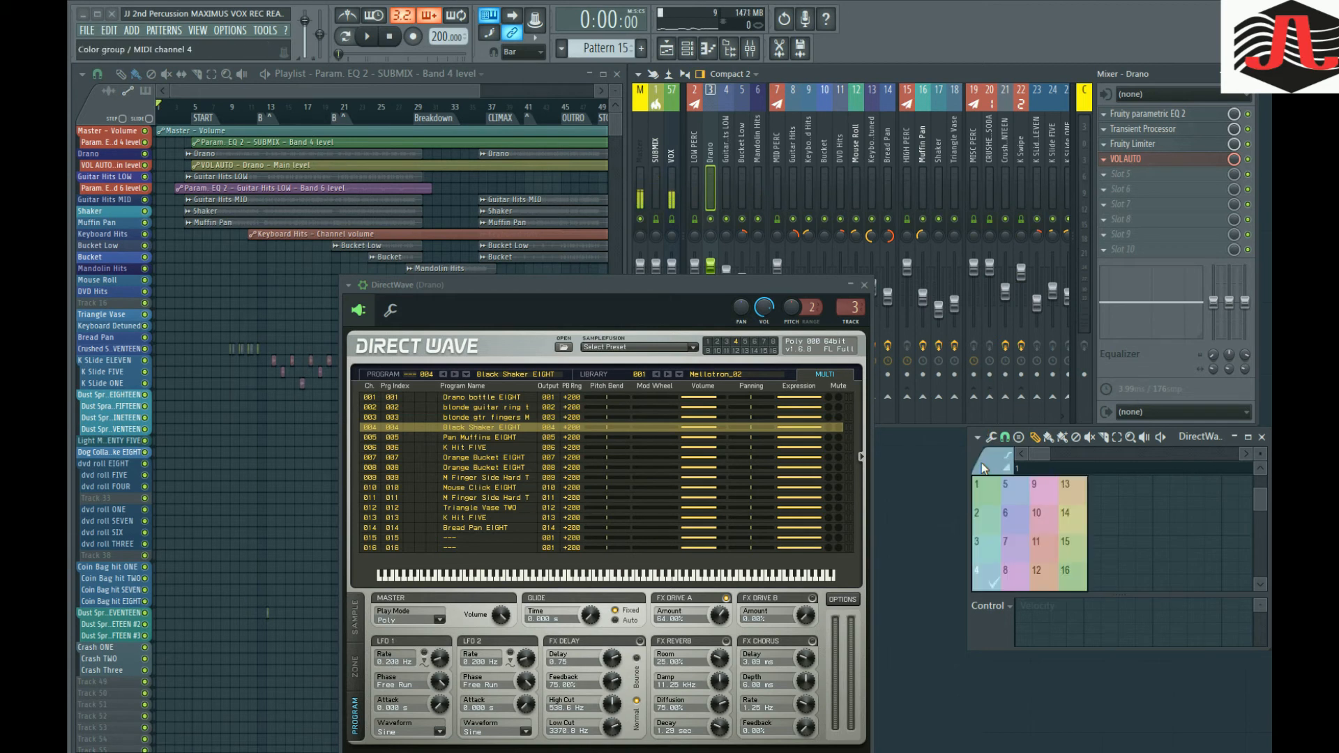
pyautogui.click(1010, 486)
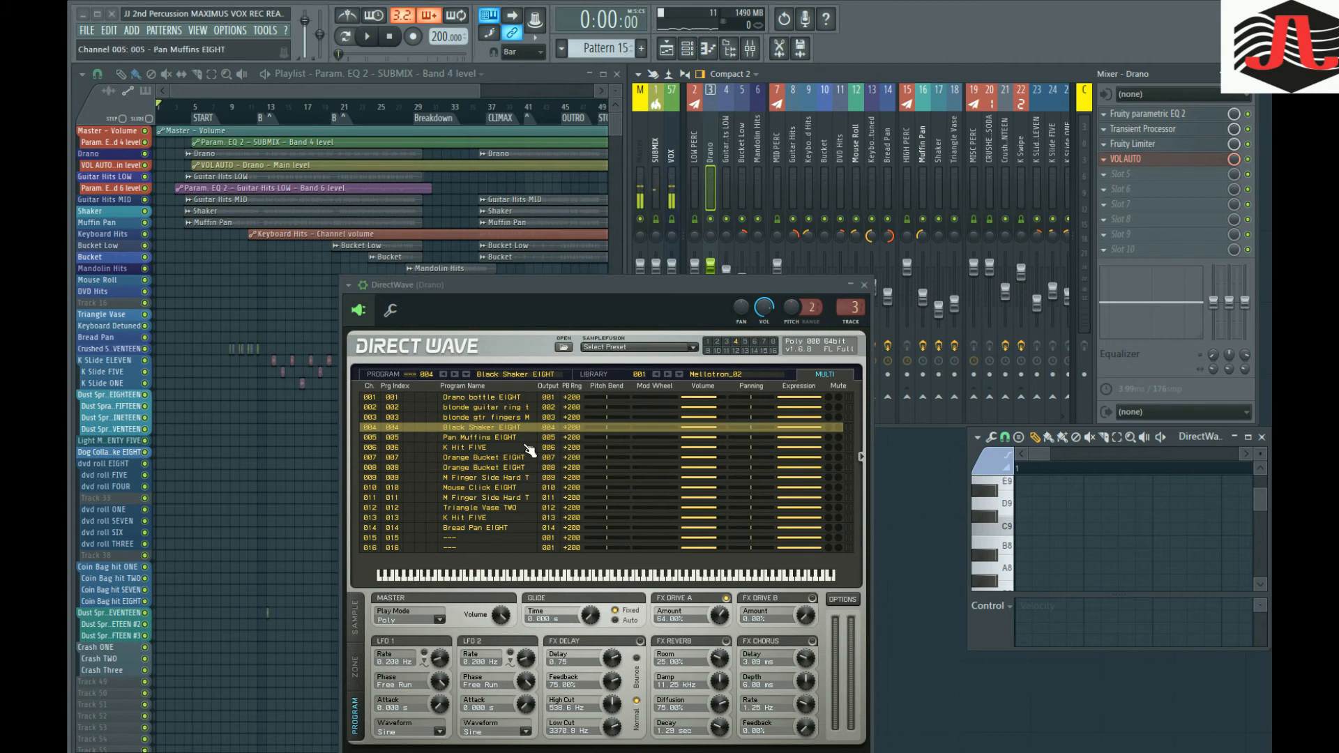
pyautogui.click(492, 439)
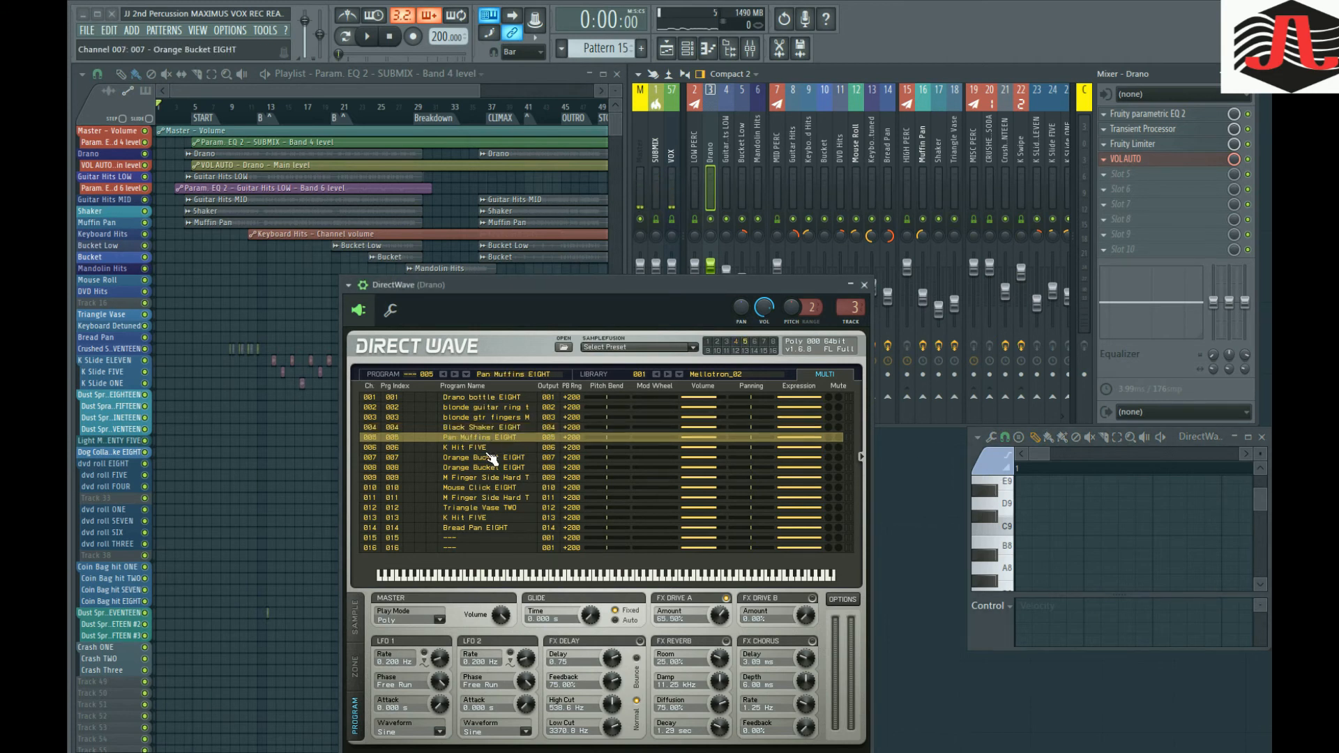
# Select the K Hit FIVE program on channel 006 in DirectWave and set the piano roll's colour group to MIDI channel 6.
pyautogui.click(494, 448)
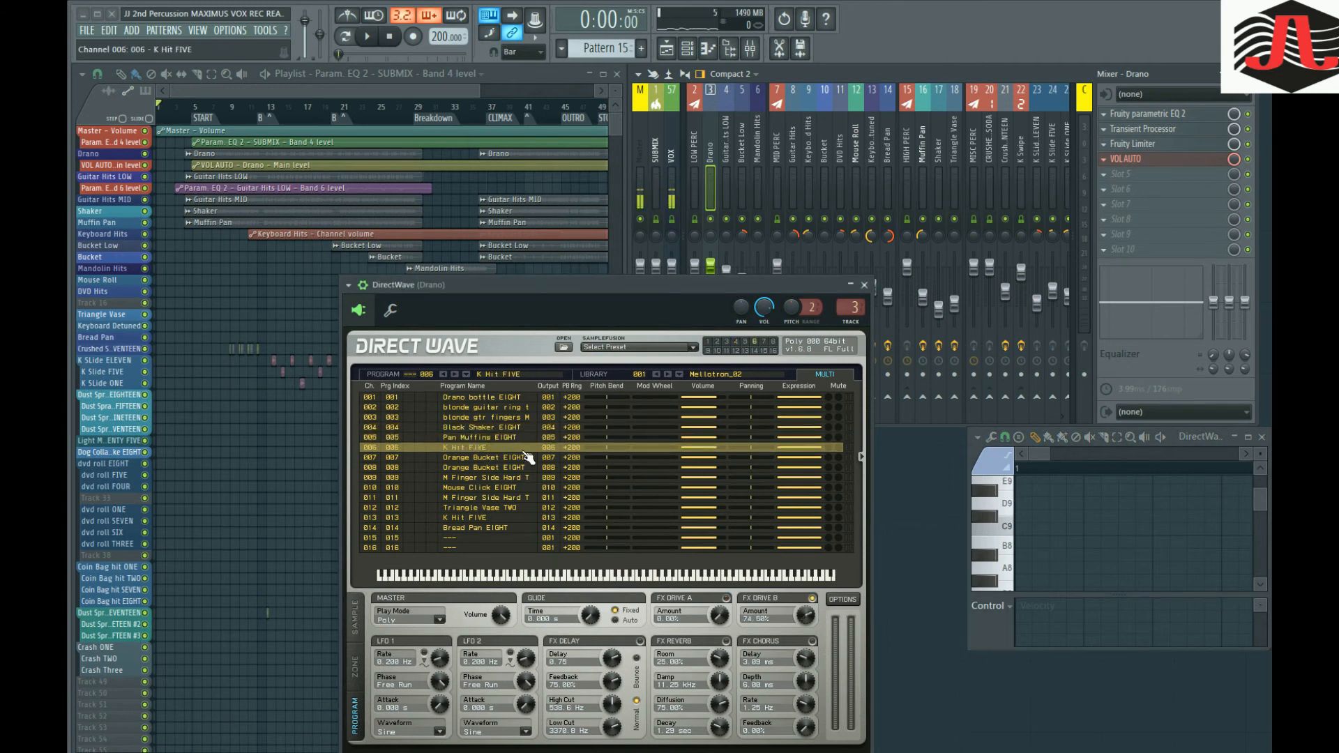
pyautogui.click(984, 465)
pyautogui.click(1013, 512)
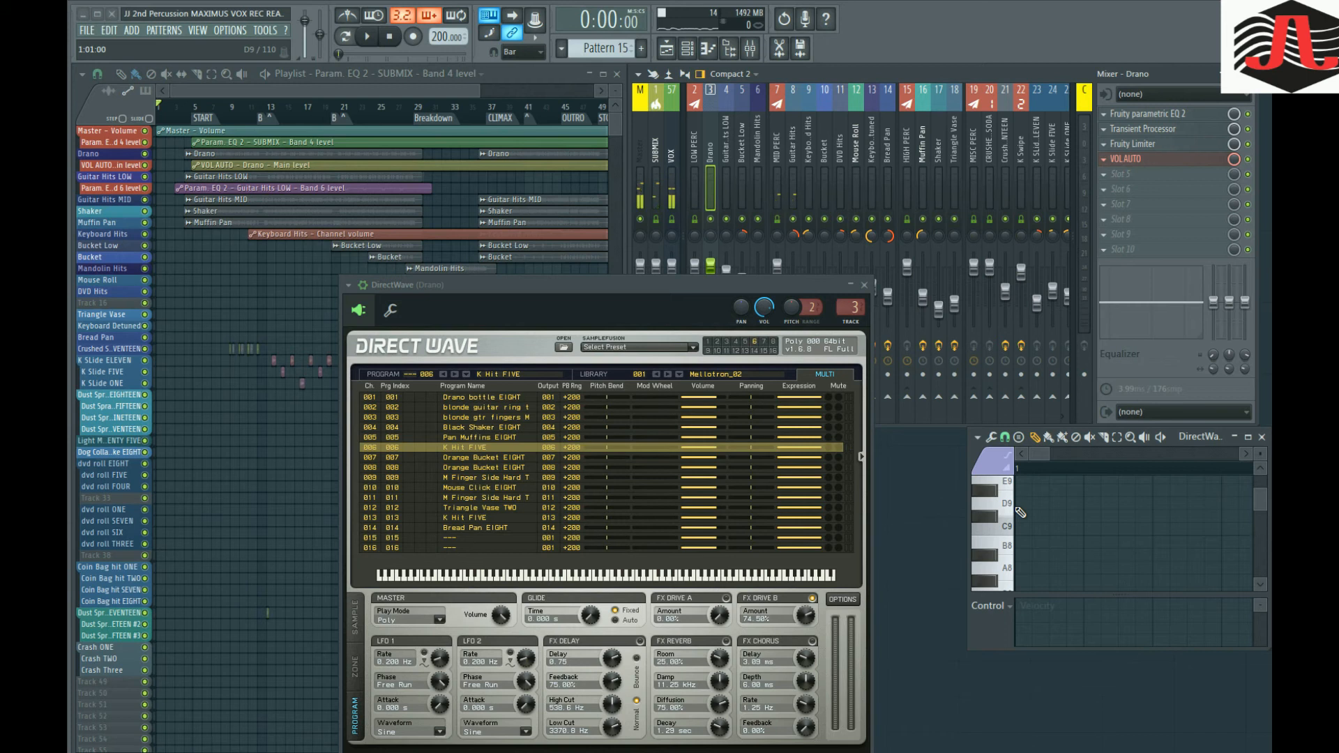
# Select the Orange Bucket EIGHT program on channel 007 and switch the piano roll's colour group to MIDI channel 7, followed by channel 8.
pyautogui.click(501, 460)
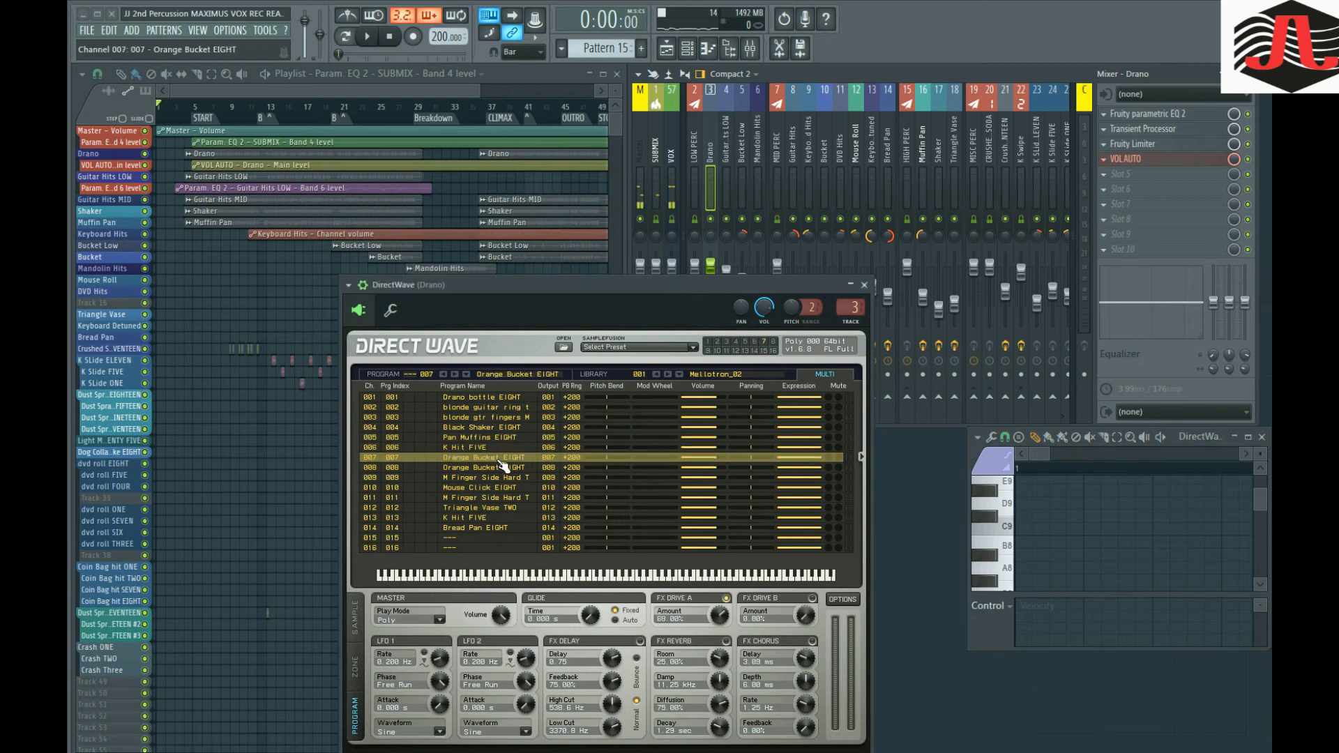
pyautogui.click(989, 463)
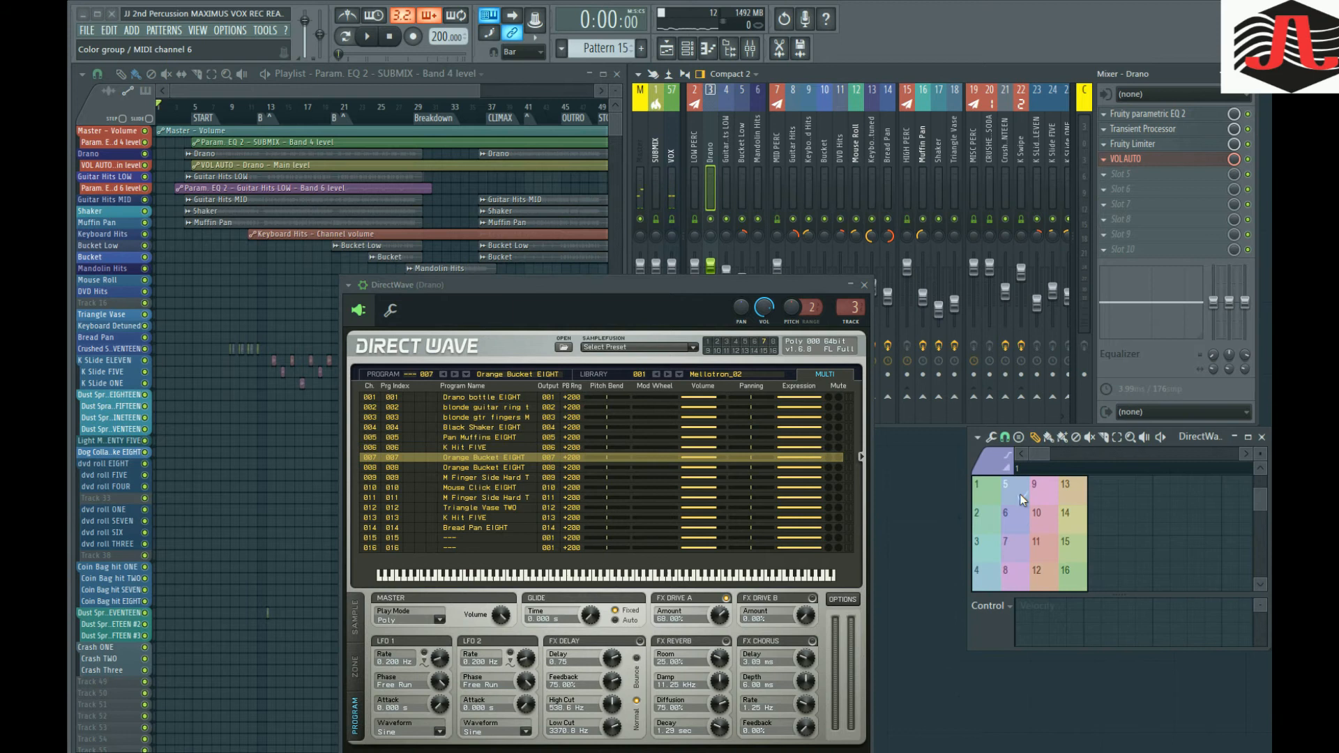
pyautogui.click(1010, 543)
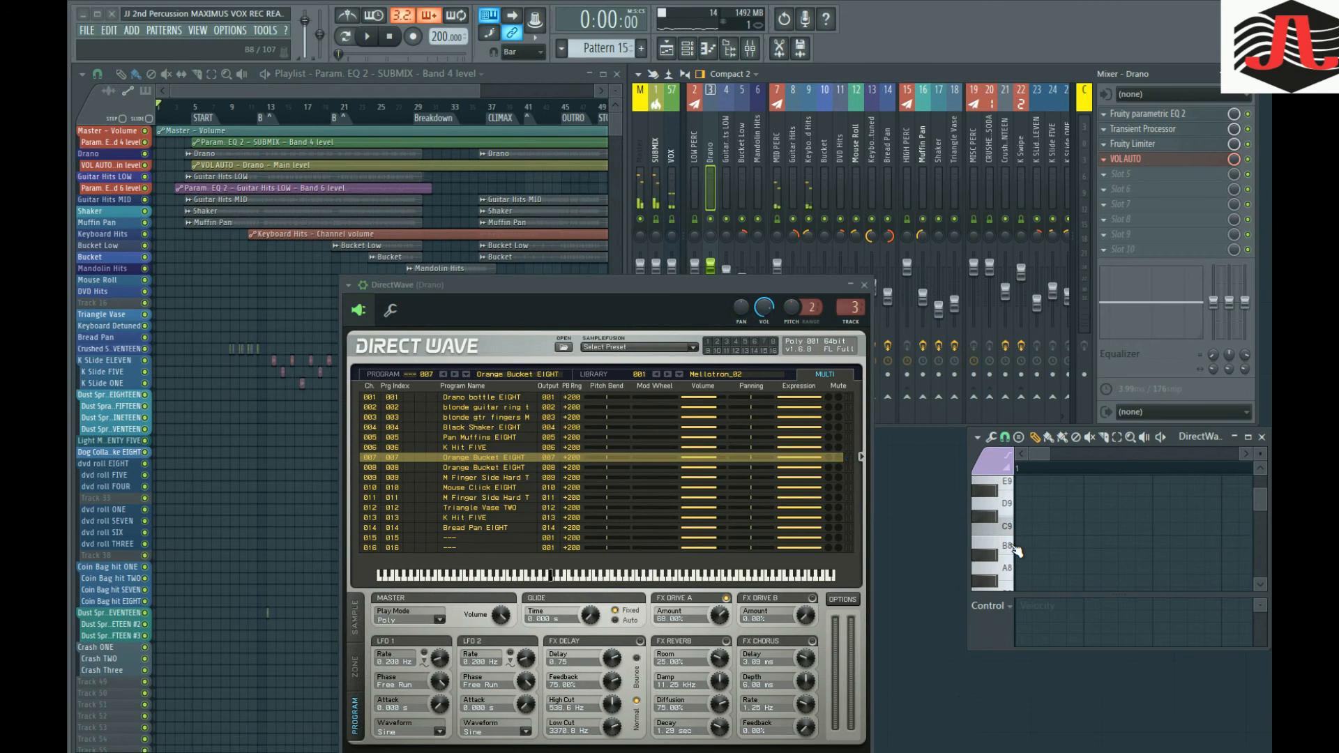
pyautogui.click(993, 460)
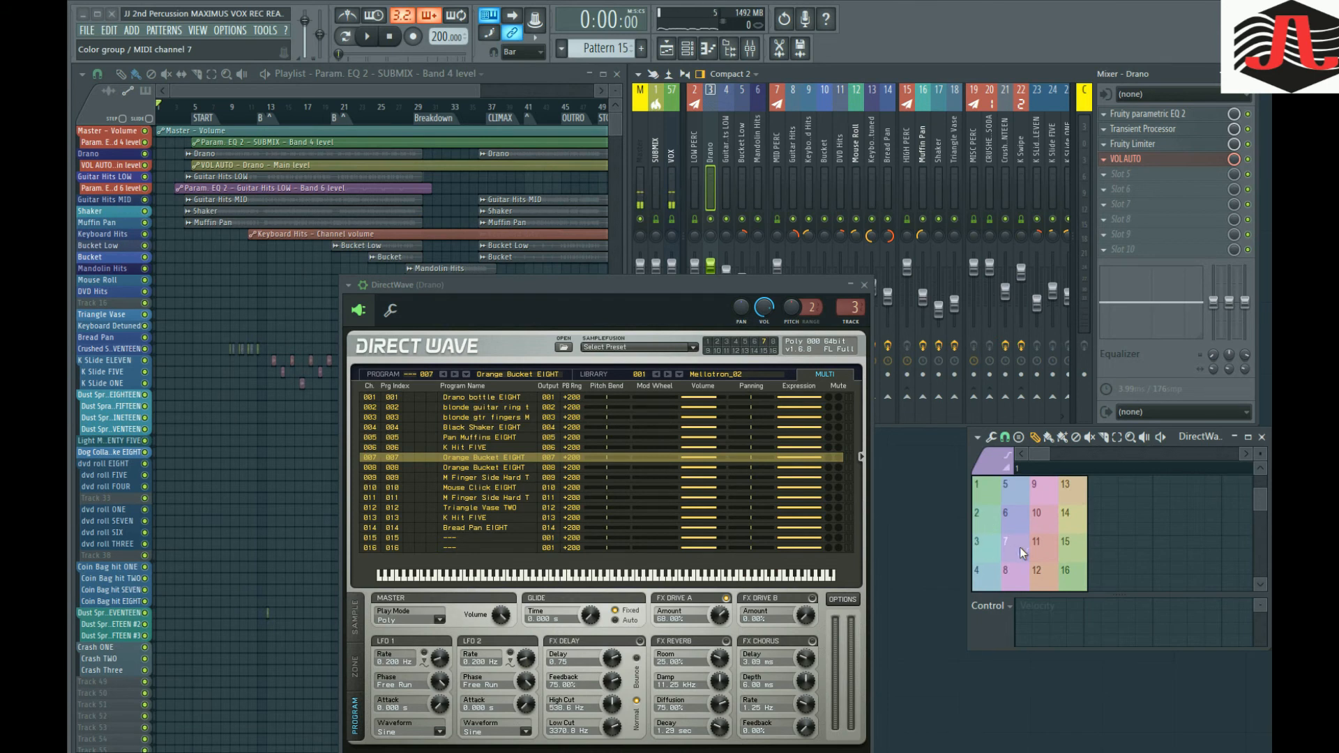
pyautogui.click(1011, 566)
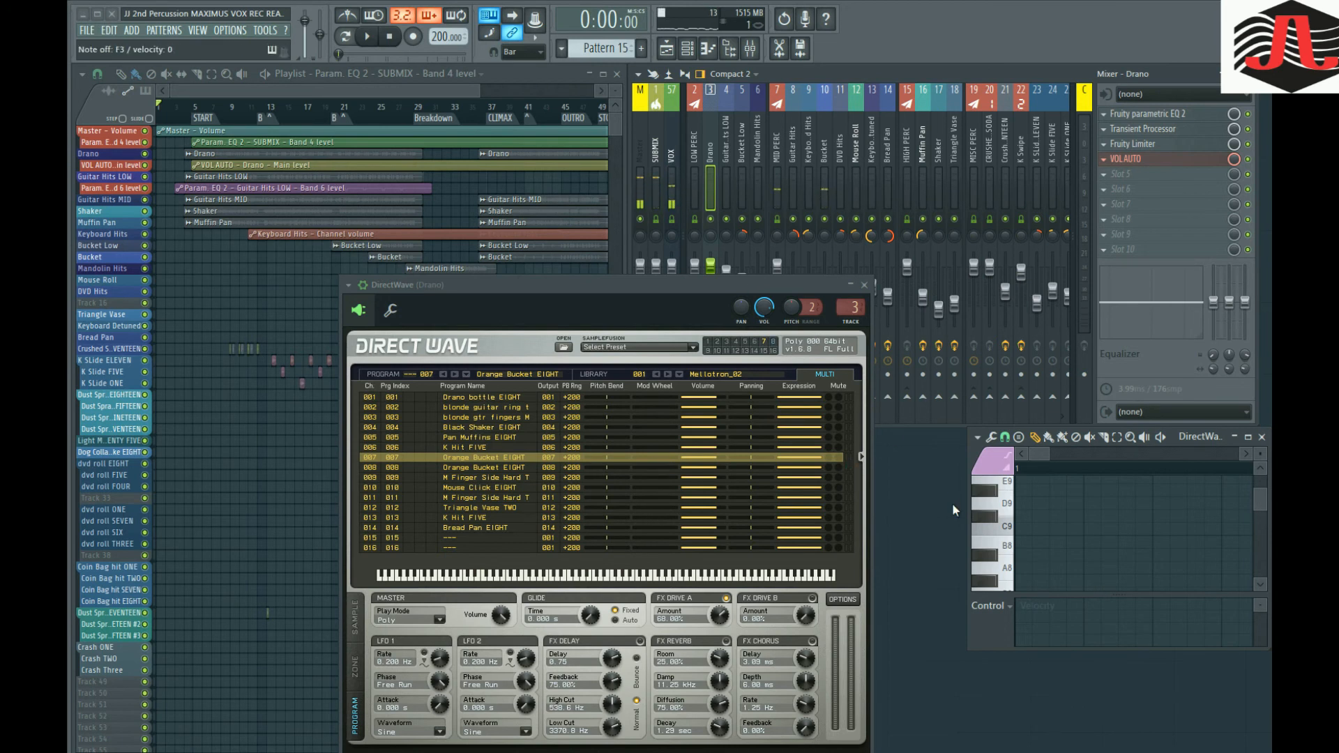
# Select the M Finger Side Hard program on channel 009 and set the piano roll's colour group to MIDI channel 9.
pyautogui.click(509, 479)
pyautogui.click(991, 463)
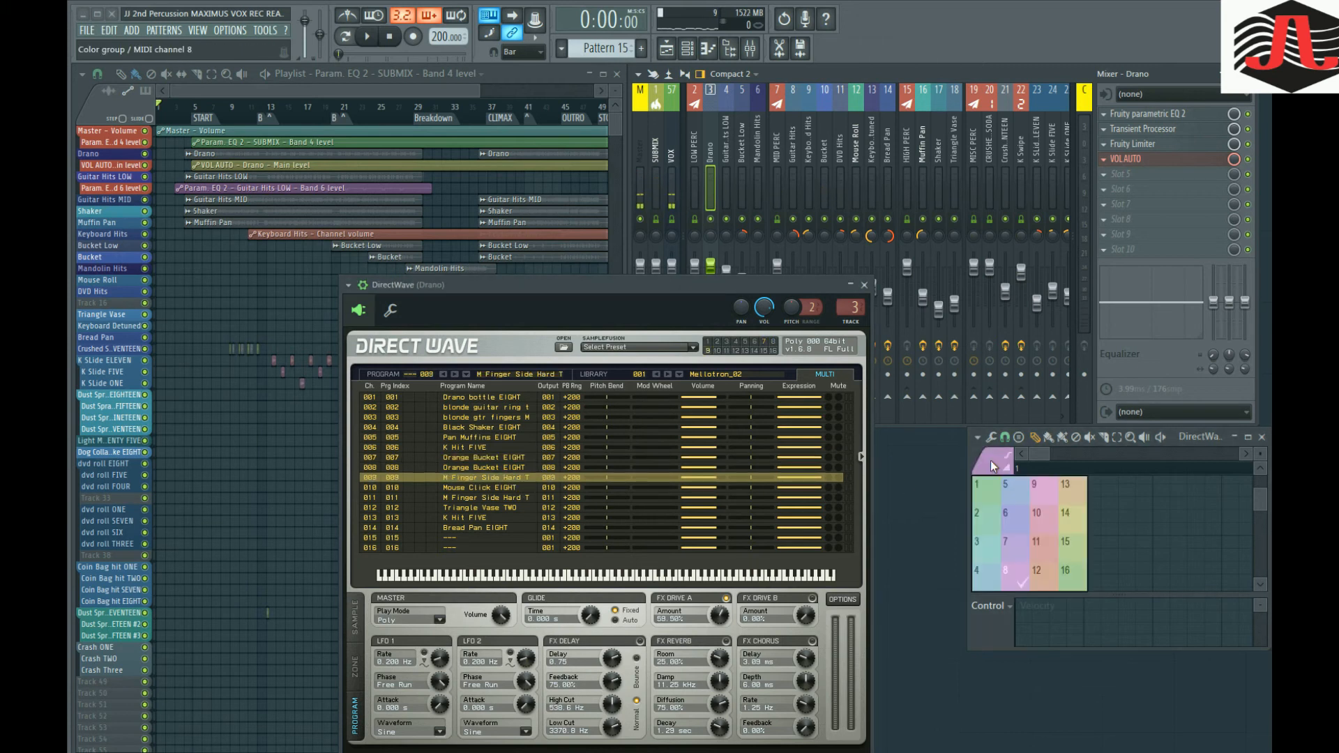
pyautogui.click(1027, 483)
pyautogui.click(1050, 490)
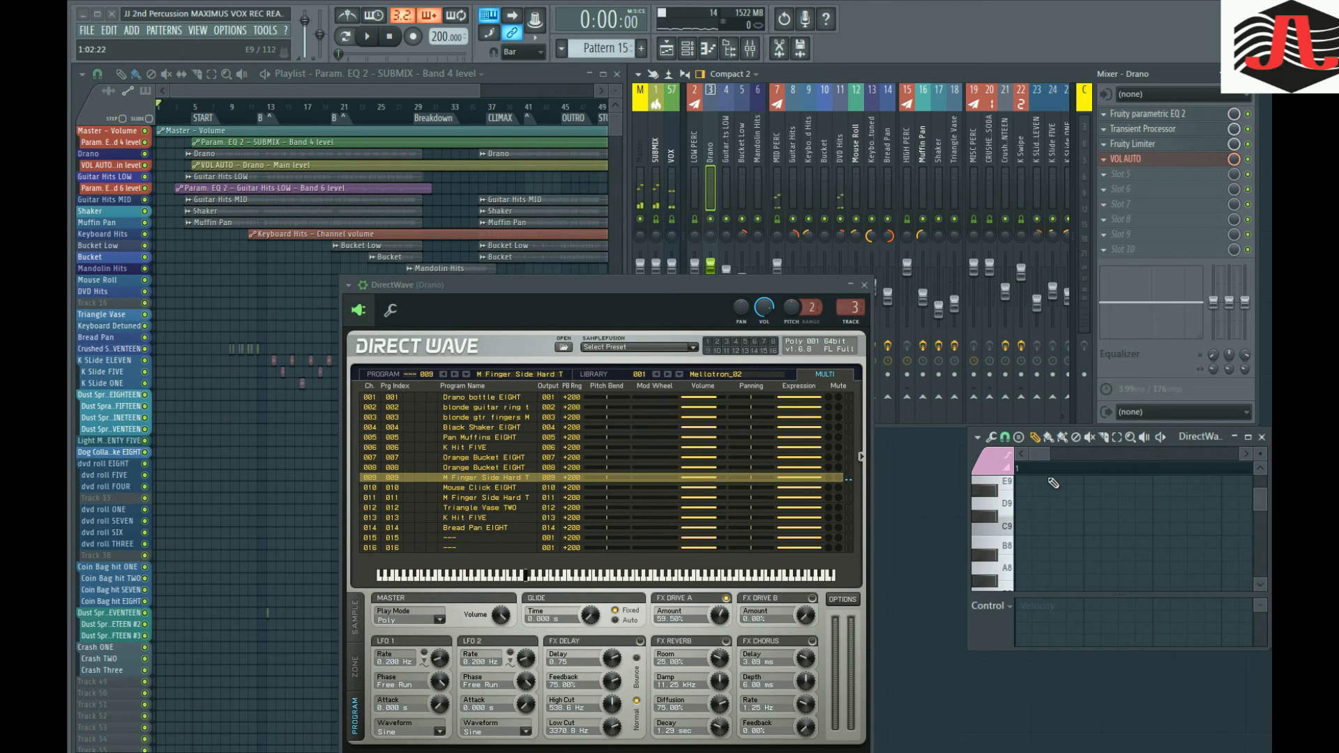
# Switch the piano roll's colour group to MIDI channel 10 and on to channel 11.
pyautogui.click(999, 468)
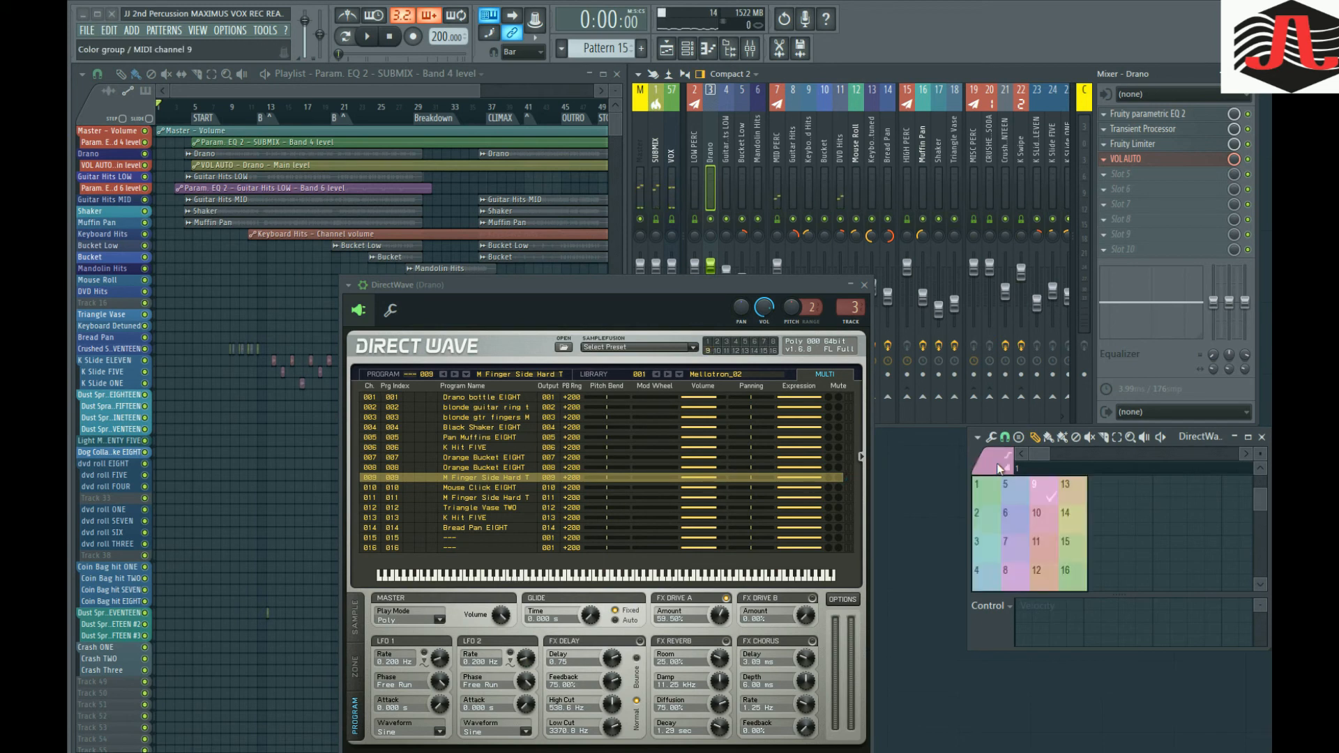
pyautogui.click(1047, 514)
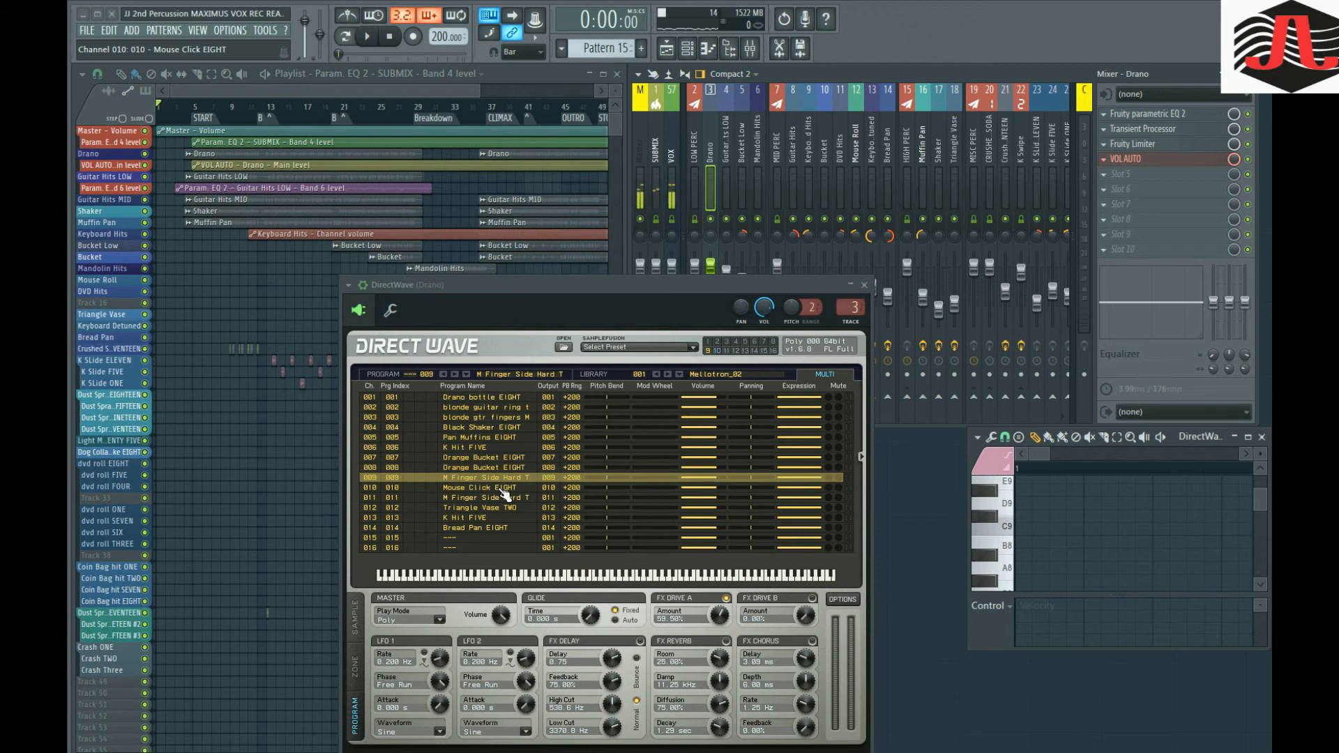
pyautogui.click(985, 461)
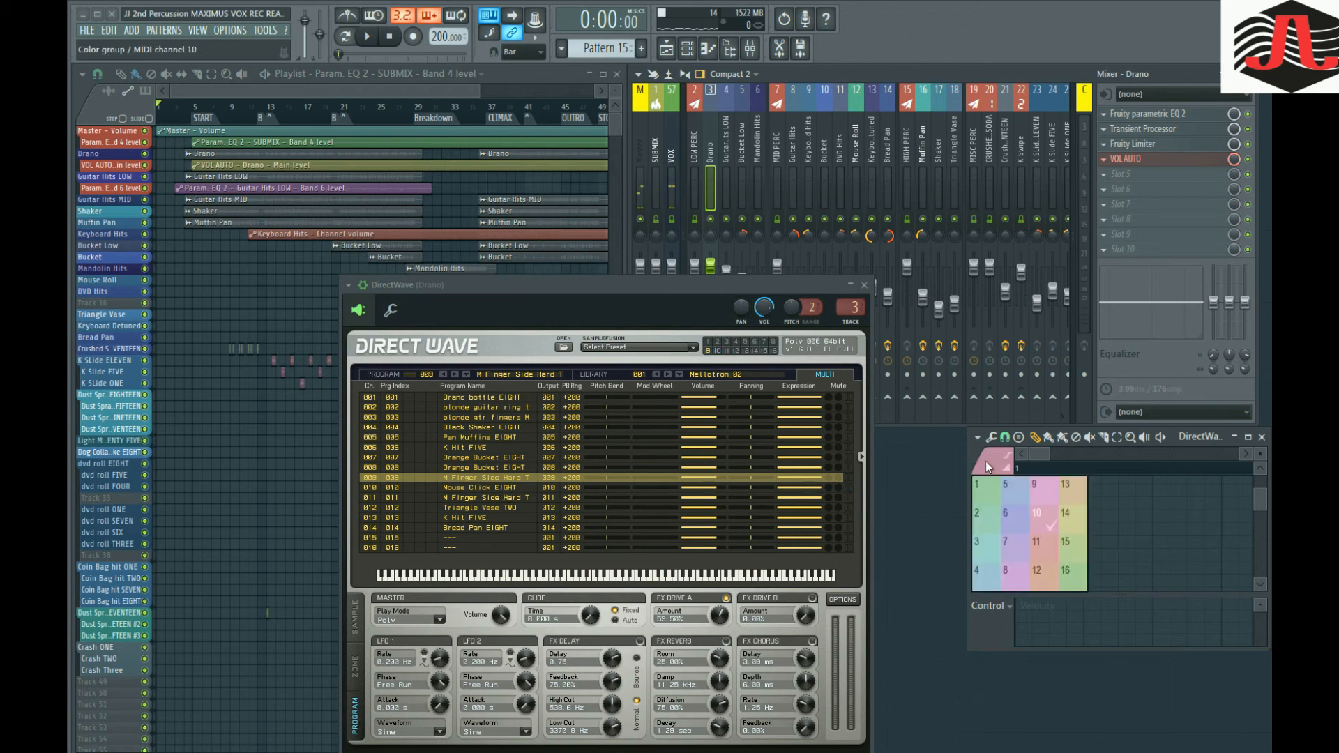
pyautogui.click(1048, 550)
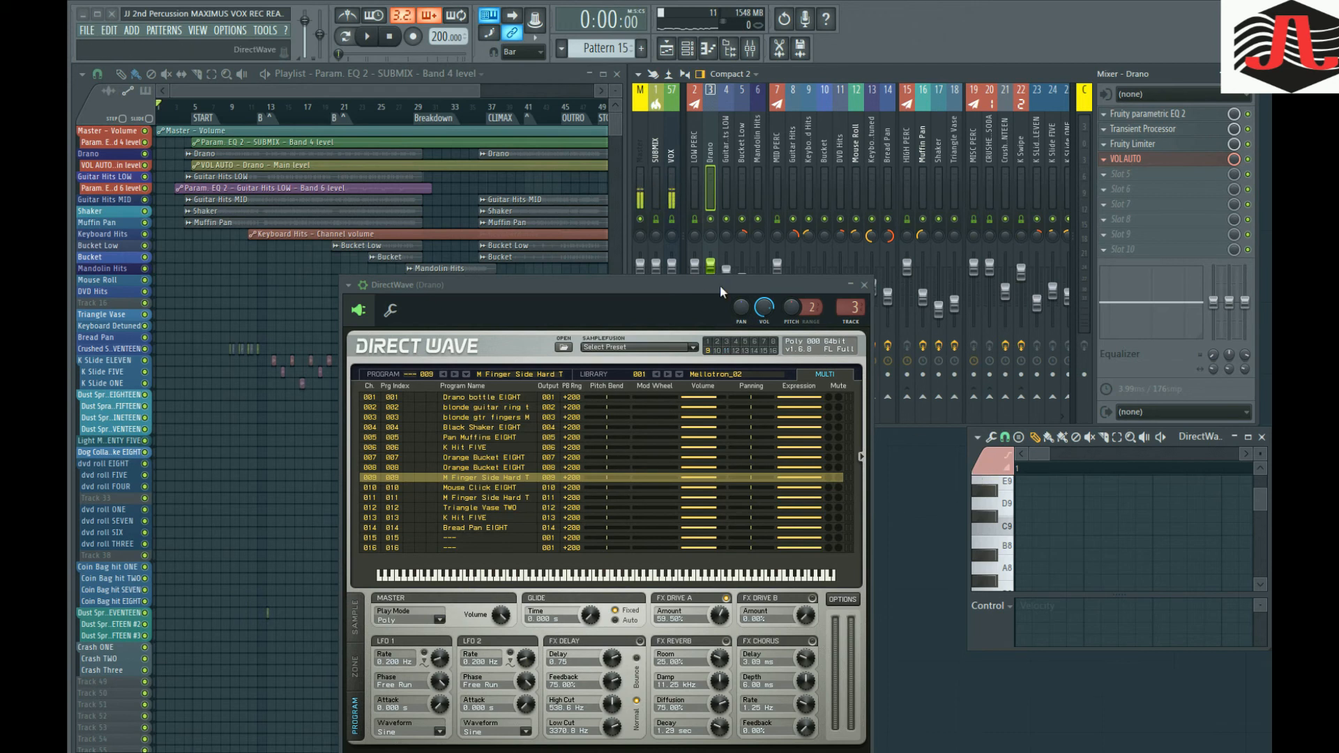
# Close the DirectWave window and enlarge the playlist tracks so the Drano and guitar clip waveforms are readable.
pyautogui.click(864, 284)
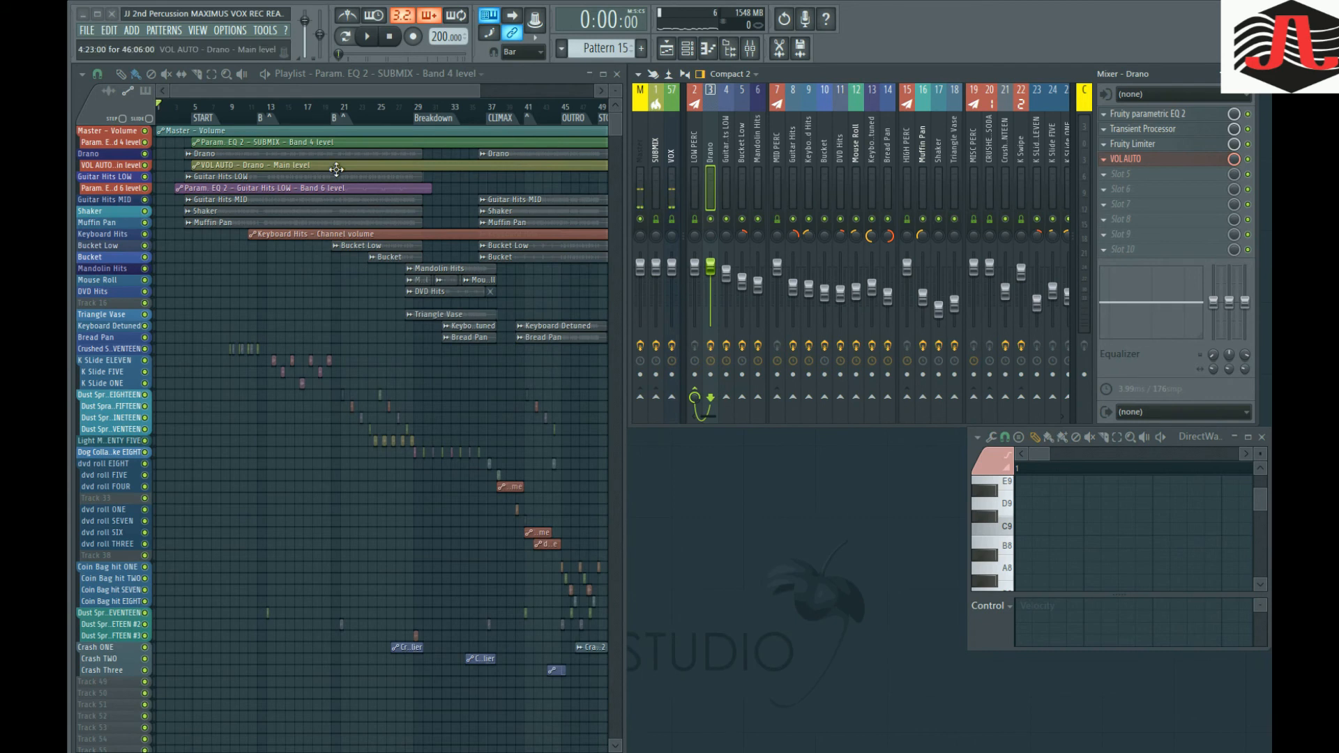
pyautogui.scroll(4, 208, 257)
pyautogui.scroll(5, 206, 257)
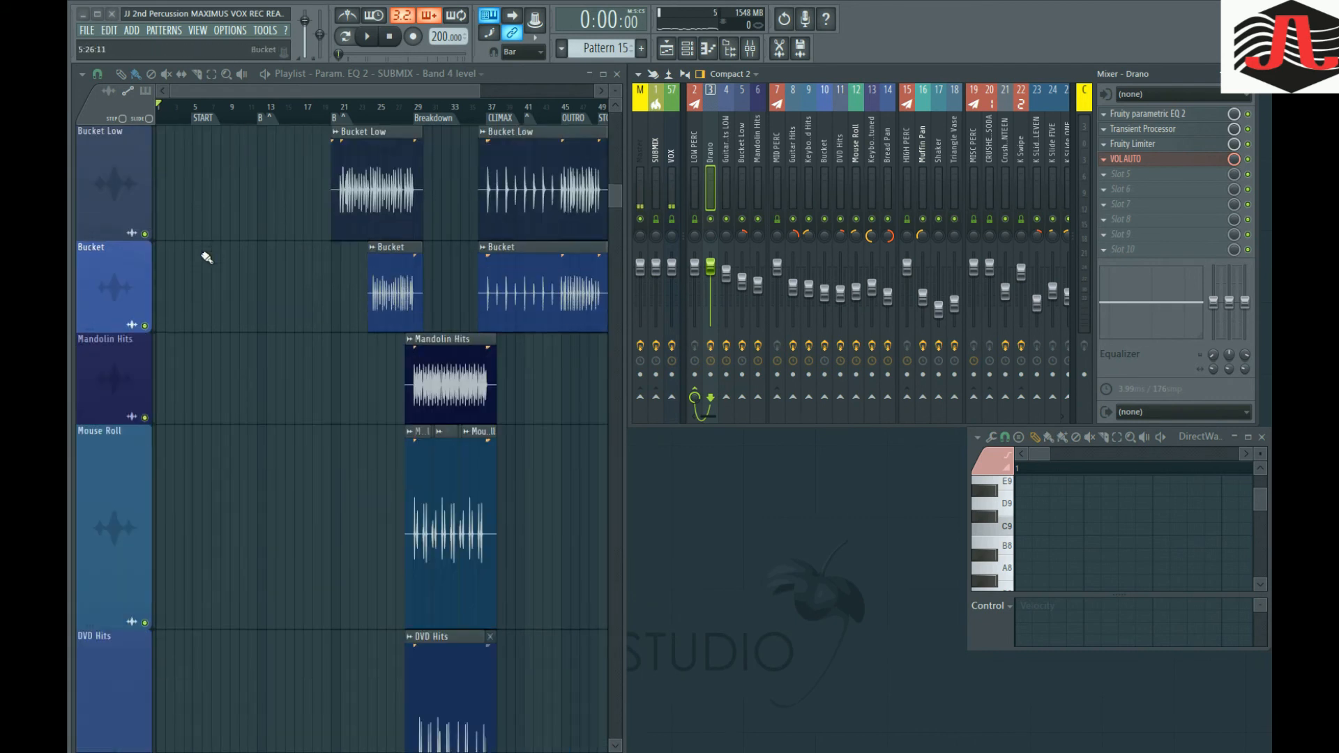
pyautogui.scroll(8, 201, 253)
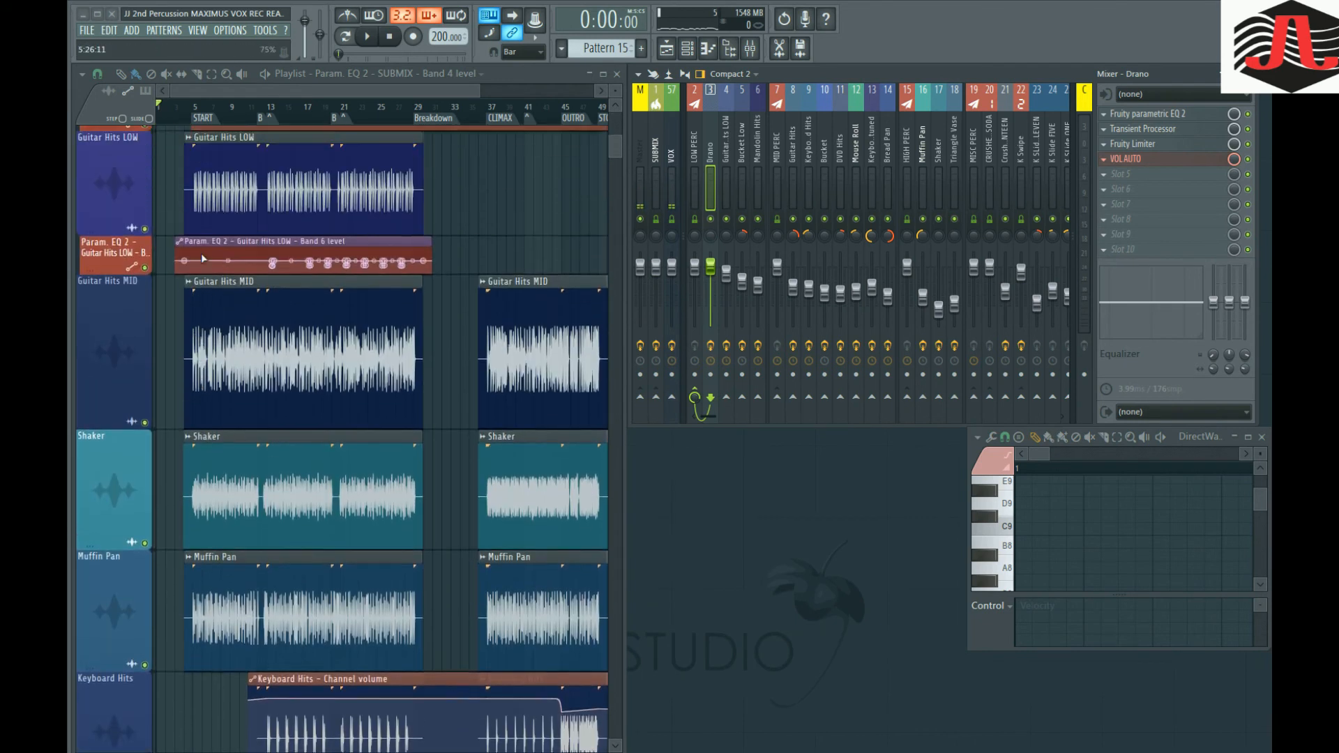
pyautogui.scroll(-1, 201, 253)
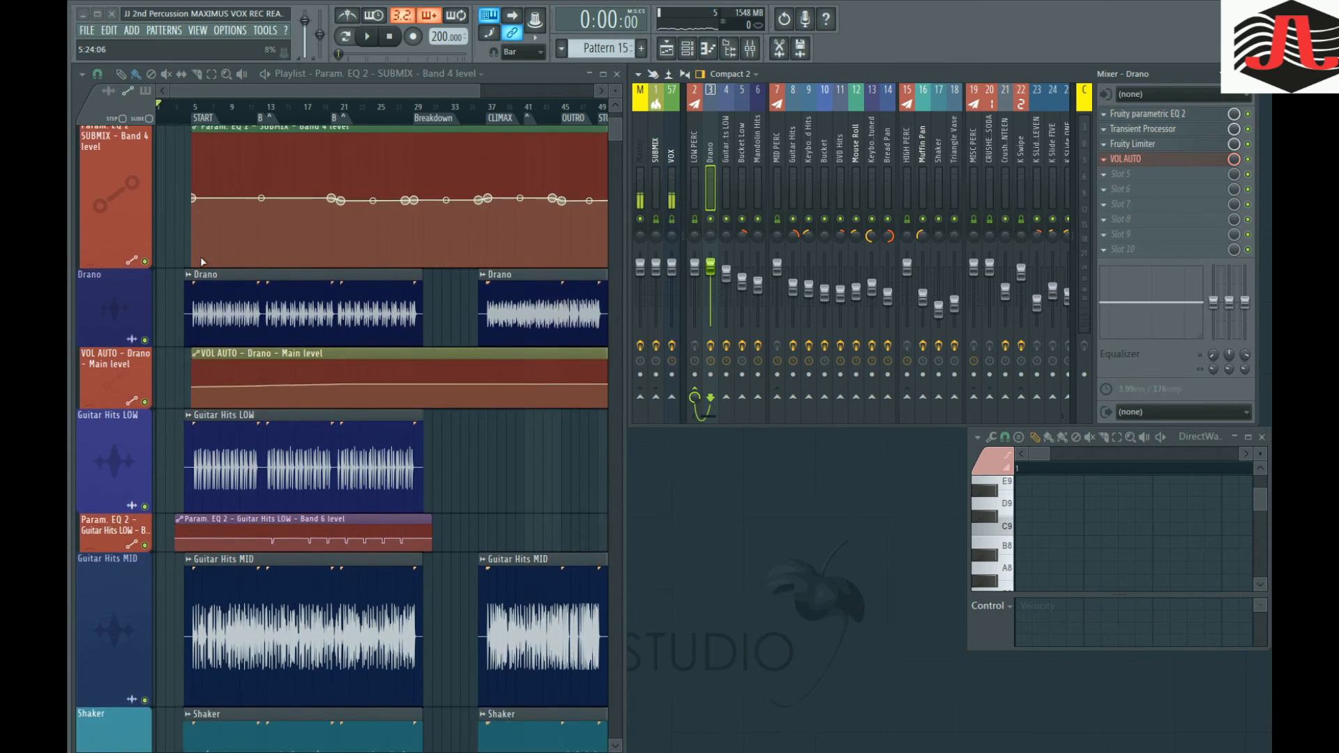
# Place the playhead at the START marker and open the Drano audio clip's channel settings, moving its window clear of the playlist.
pyautogui.click(195, 111)
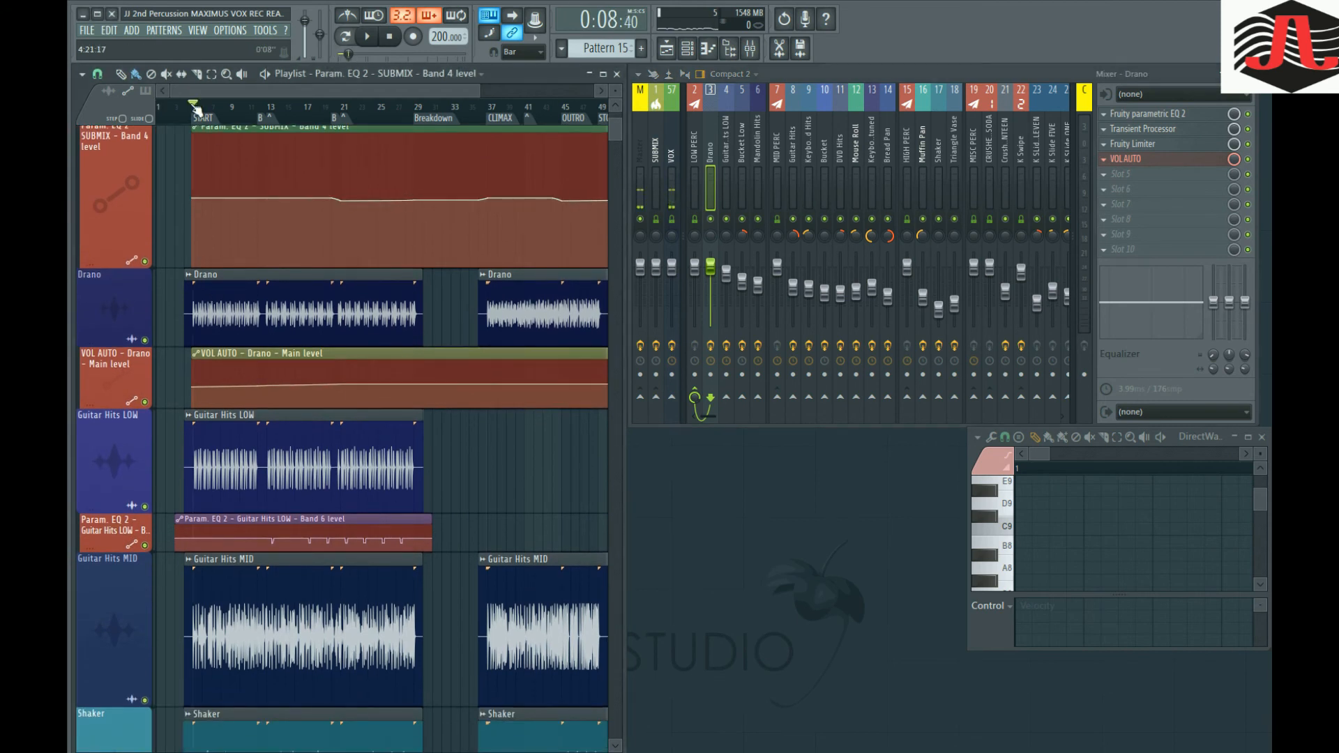
pyautogui.doubleClick(239, 295)
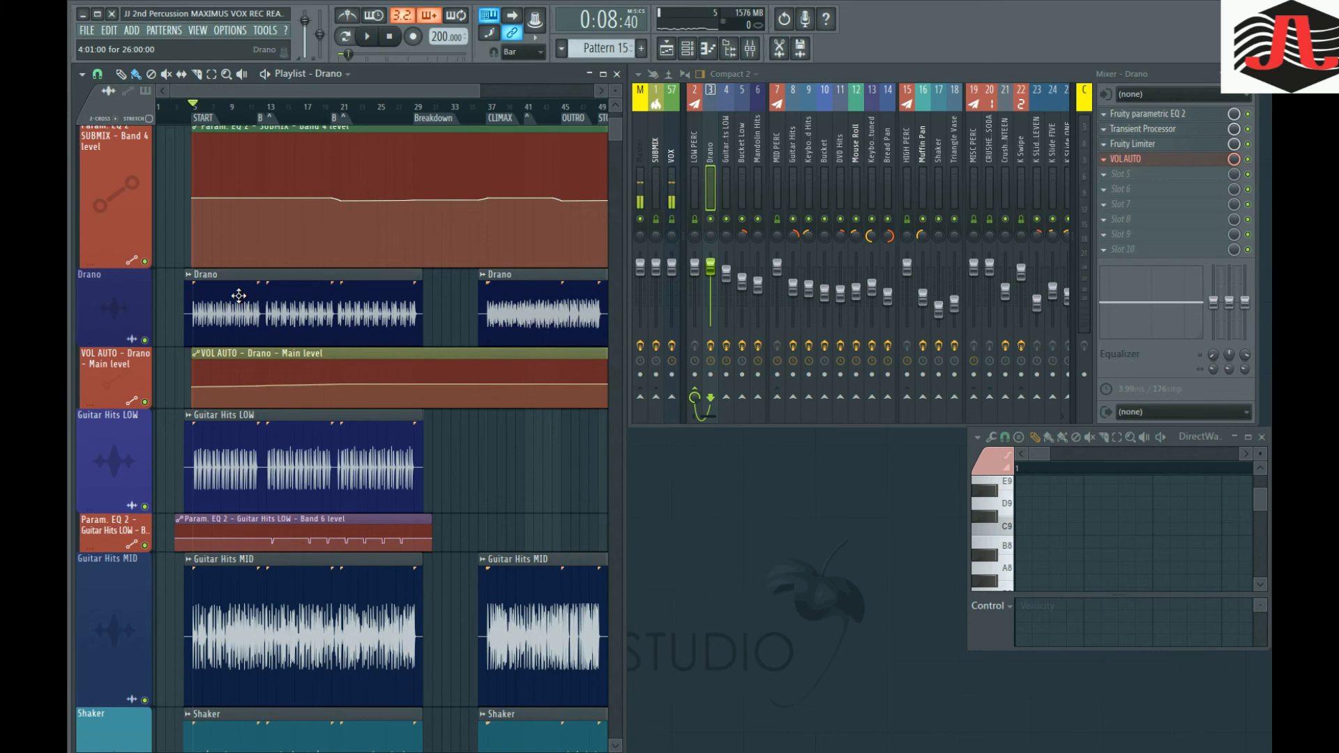
pyautogui.moveTo(533, 339); pyautogui.dragTo(798, 458)
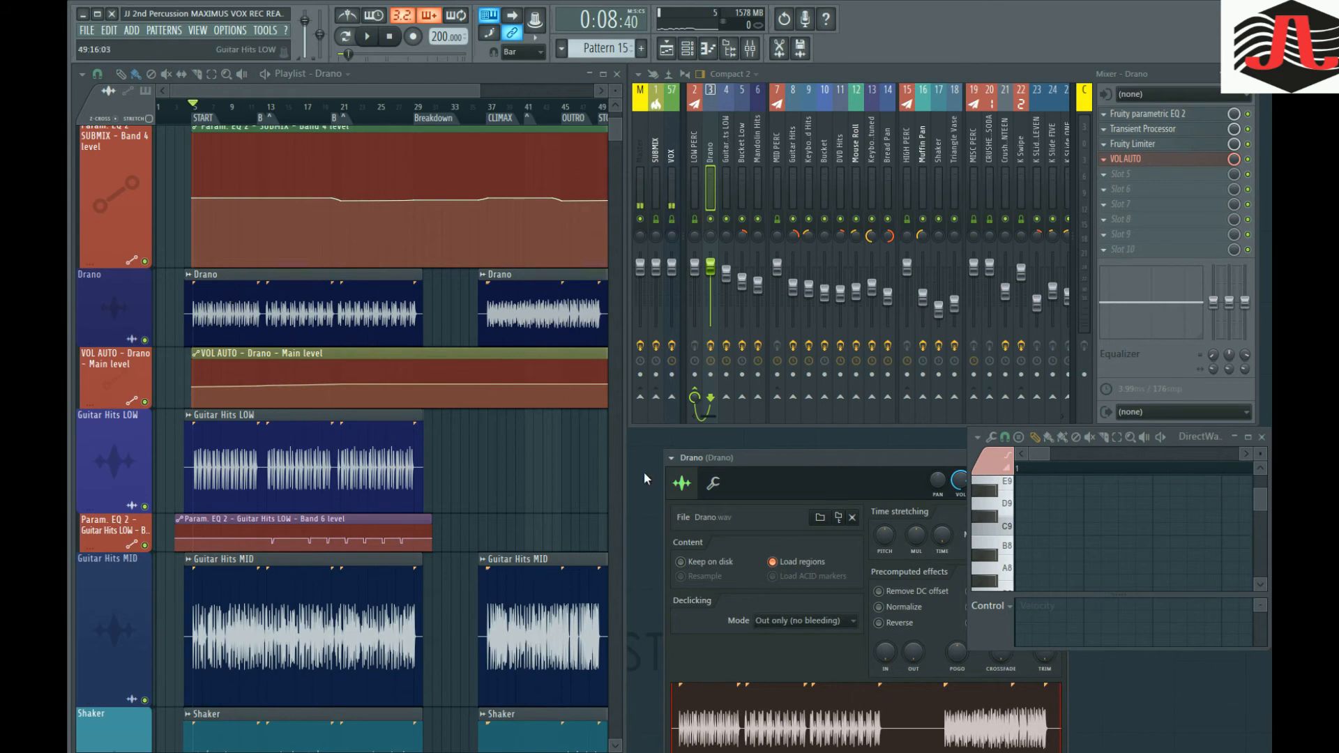
# Close the Drano channel settings window and select the Bucket mixer track.
pyautogui.moveTo(771, 456); pyautogui.dragTo(738, 436)
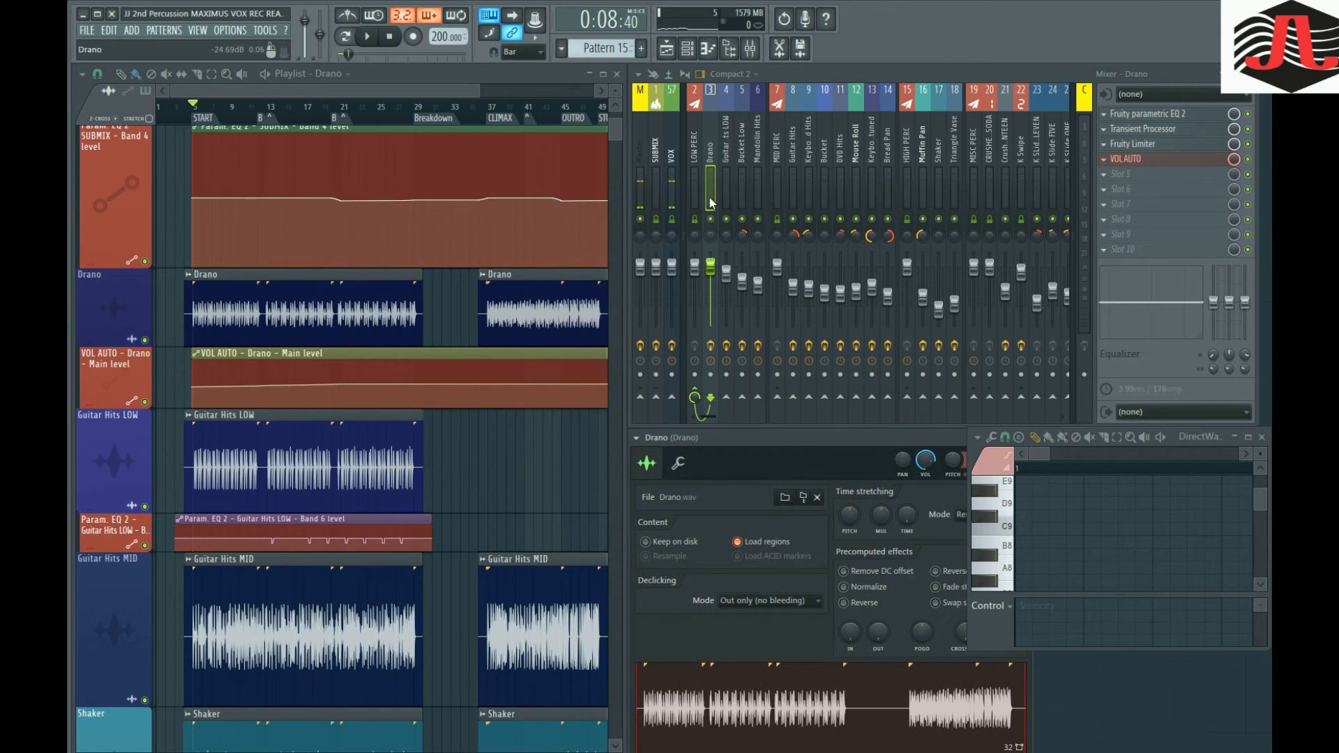
pyautogui.moveTo(917, 437); pyautogui.dragTo(790, 437)
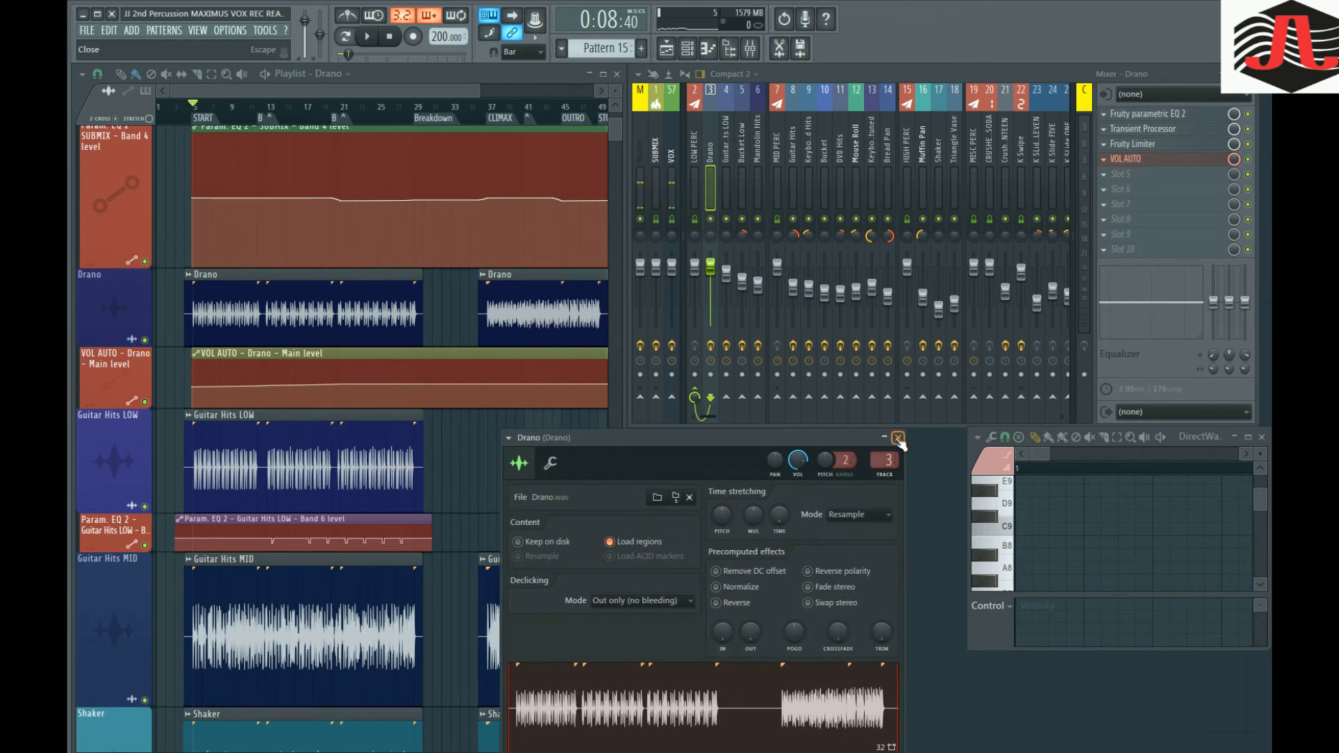
pyautogui.click(898, 438)
pyautogui.click(820, 156)
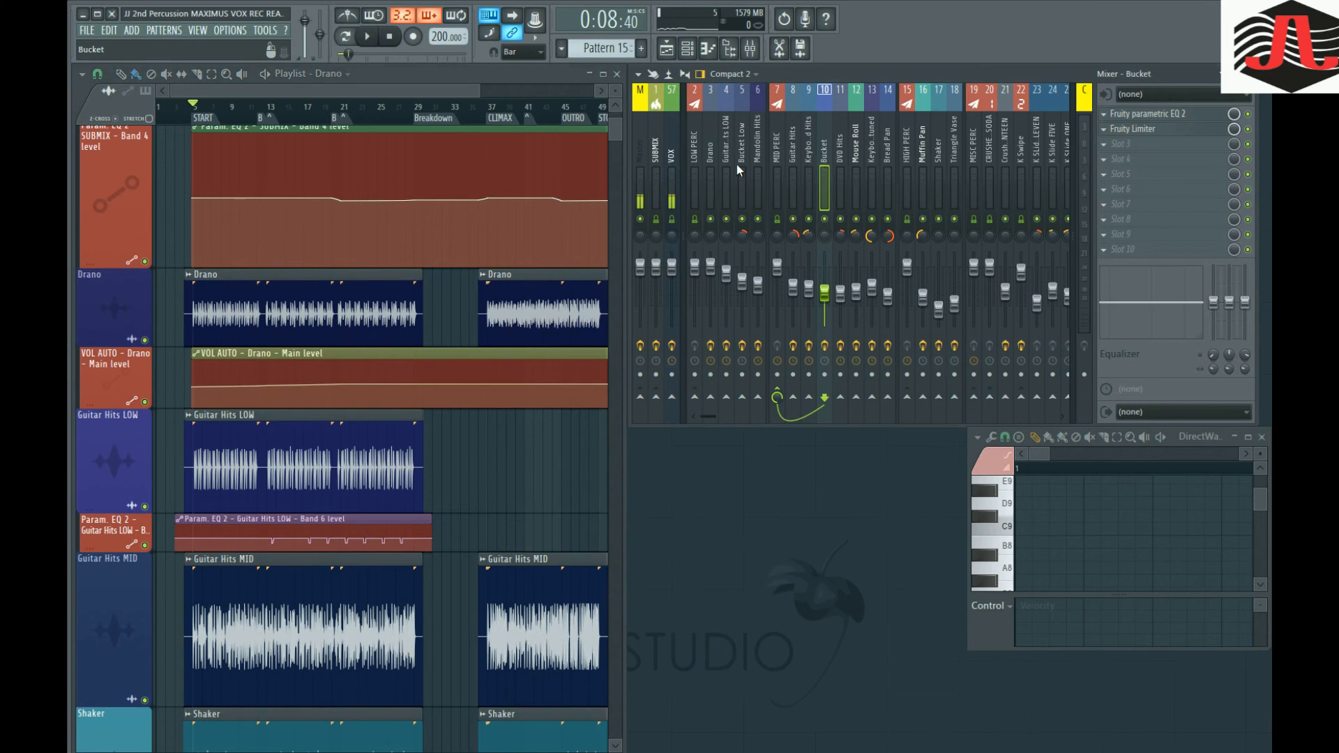
# Open the Drano clip's channel settings, solo its mixer track and audition it from the START marker.
pyautogui.doubleClick(377, 296)
pyautogui.moveTo(712, 433); pyautogui.dragTo(822, 441)
pyautogui.rightClick(711, 221)
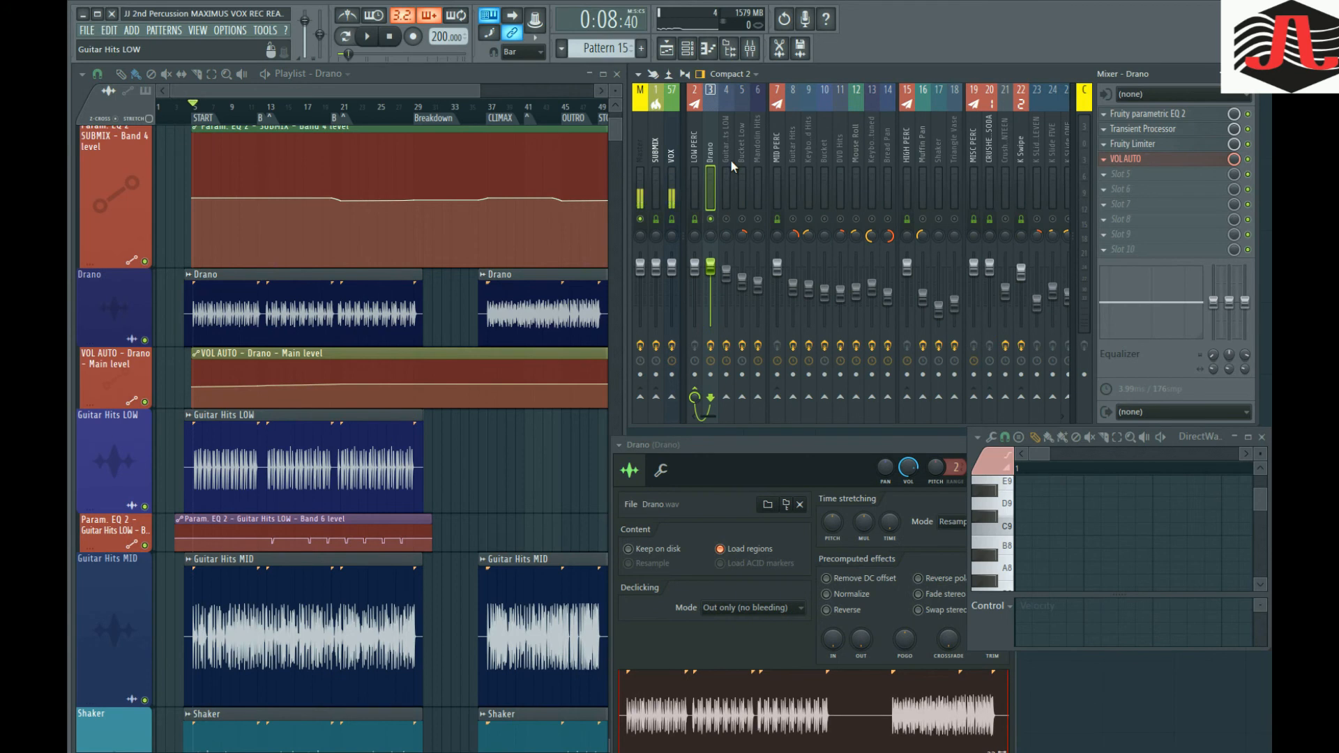
pyautogui.press('space')
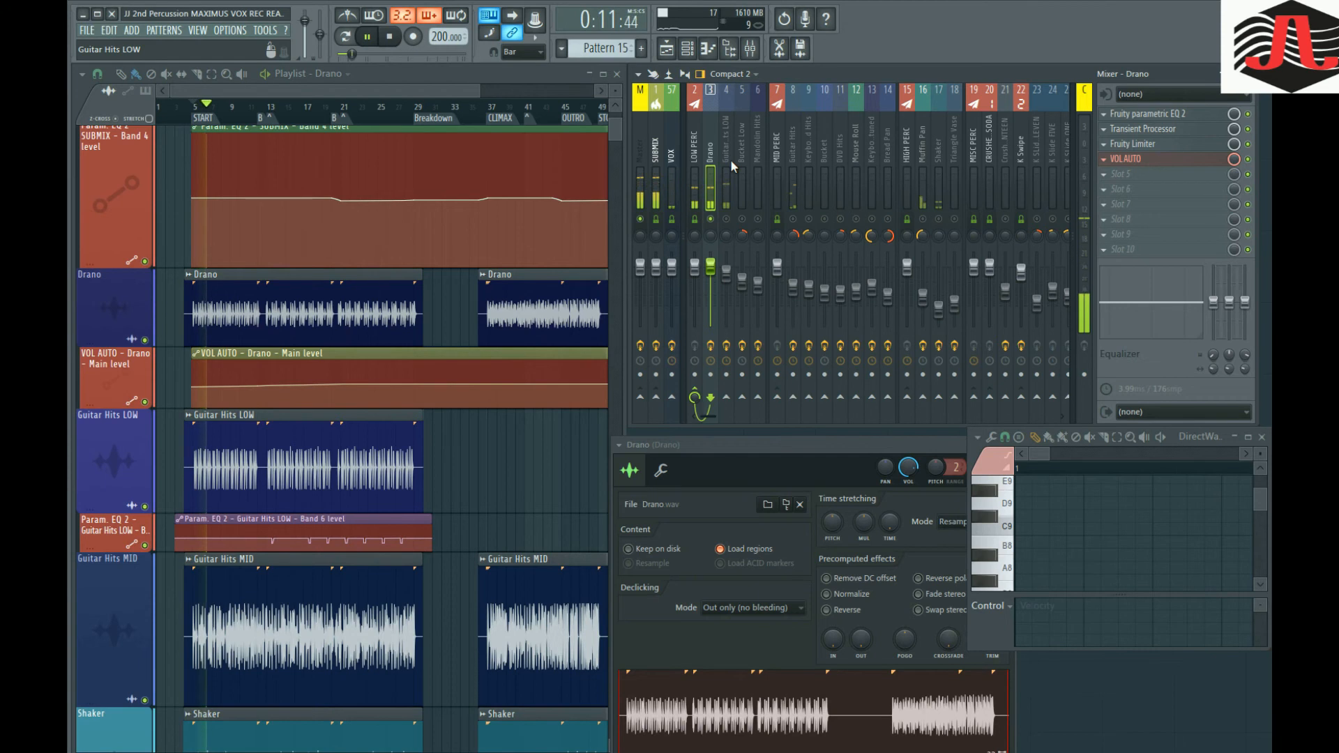
pyautogui.press('space')
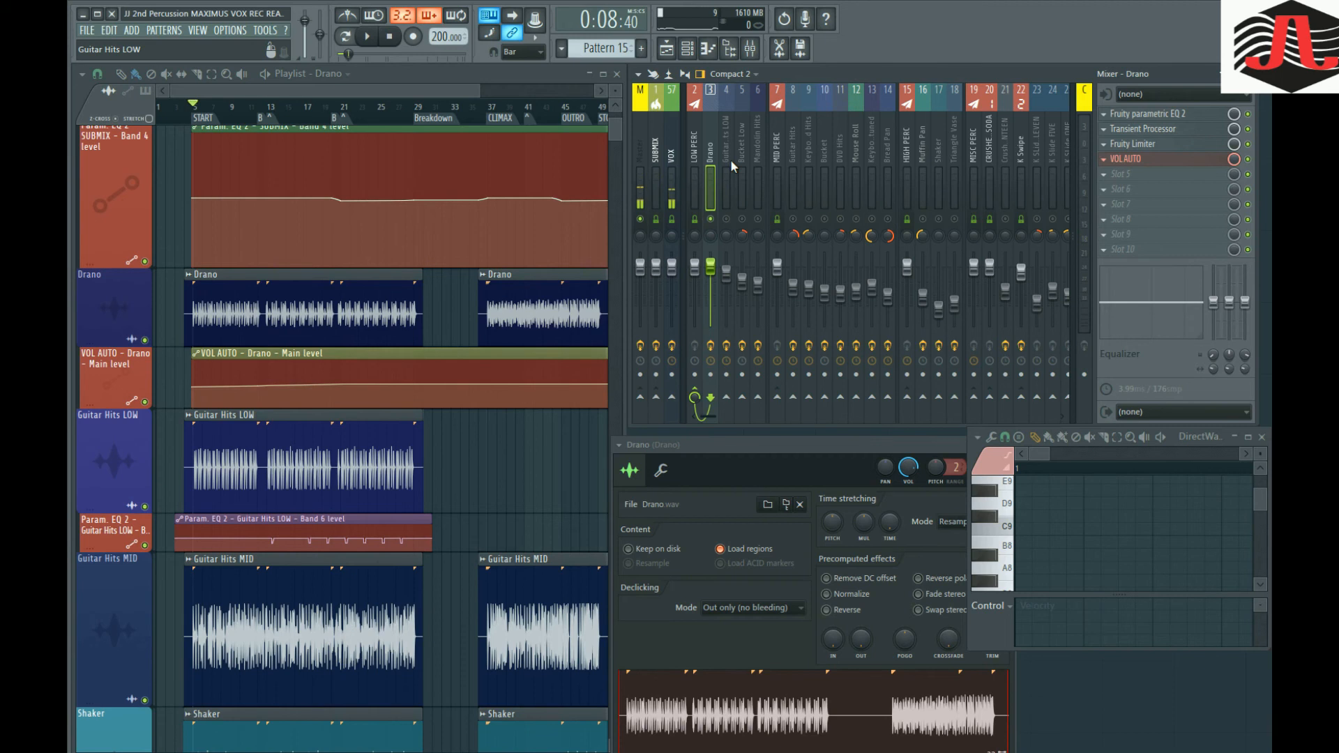
pyautogui.press('space')
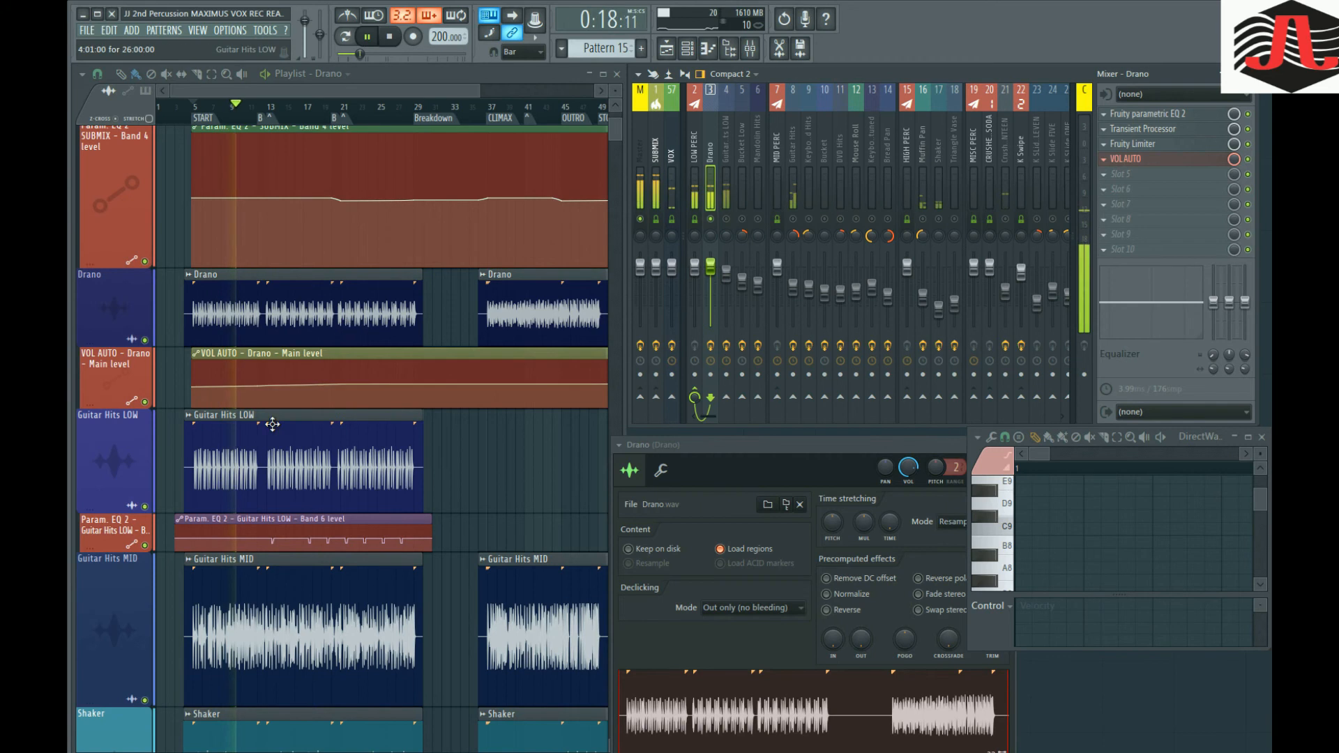
# Open the Guitar Hits LOW clip's channel settings clear of the playlist and audition the clip with its mixer track soloed.
pyautogui.doubleClick(278, 444)
pyautogui.click(729, 229)
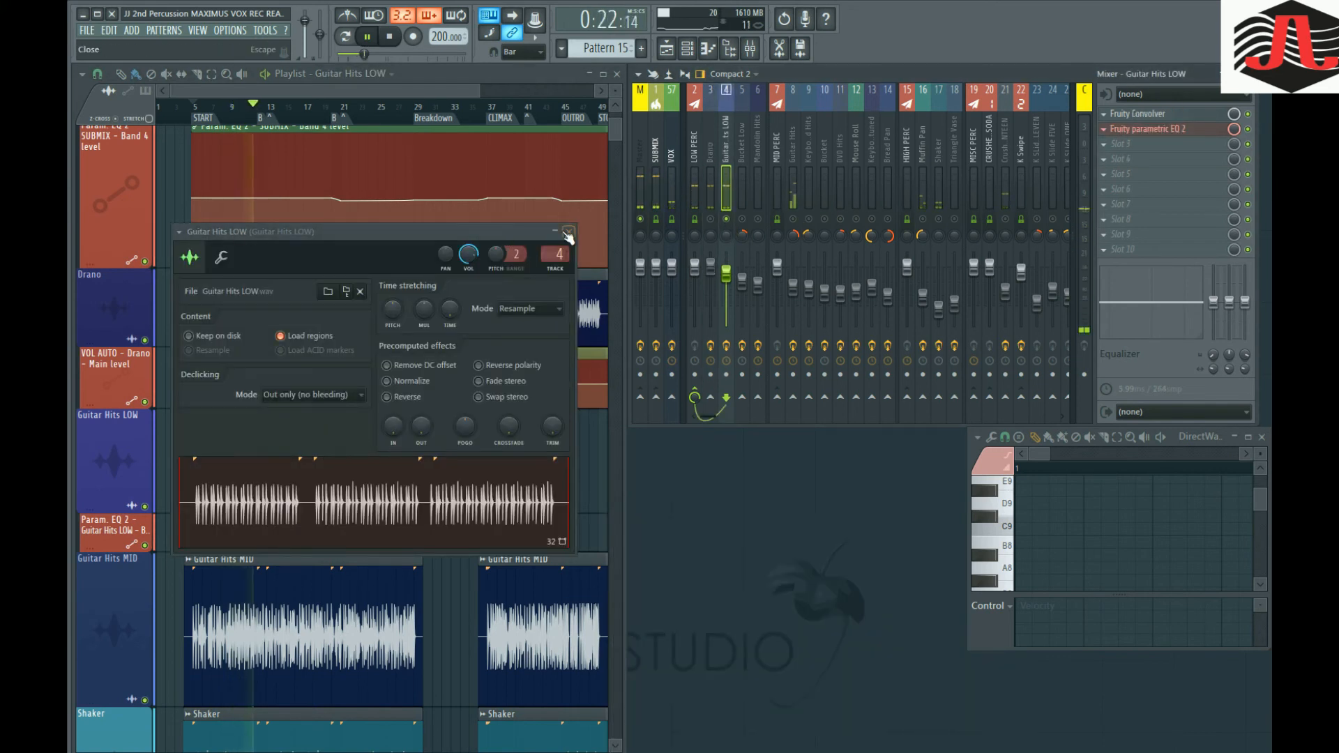
pyautogui.moveTo(497, 233); pyautogui.dragTo(993, 434)
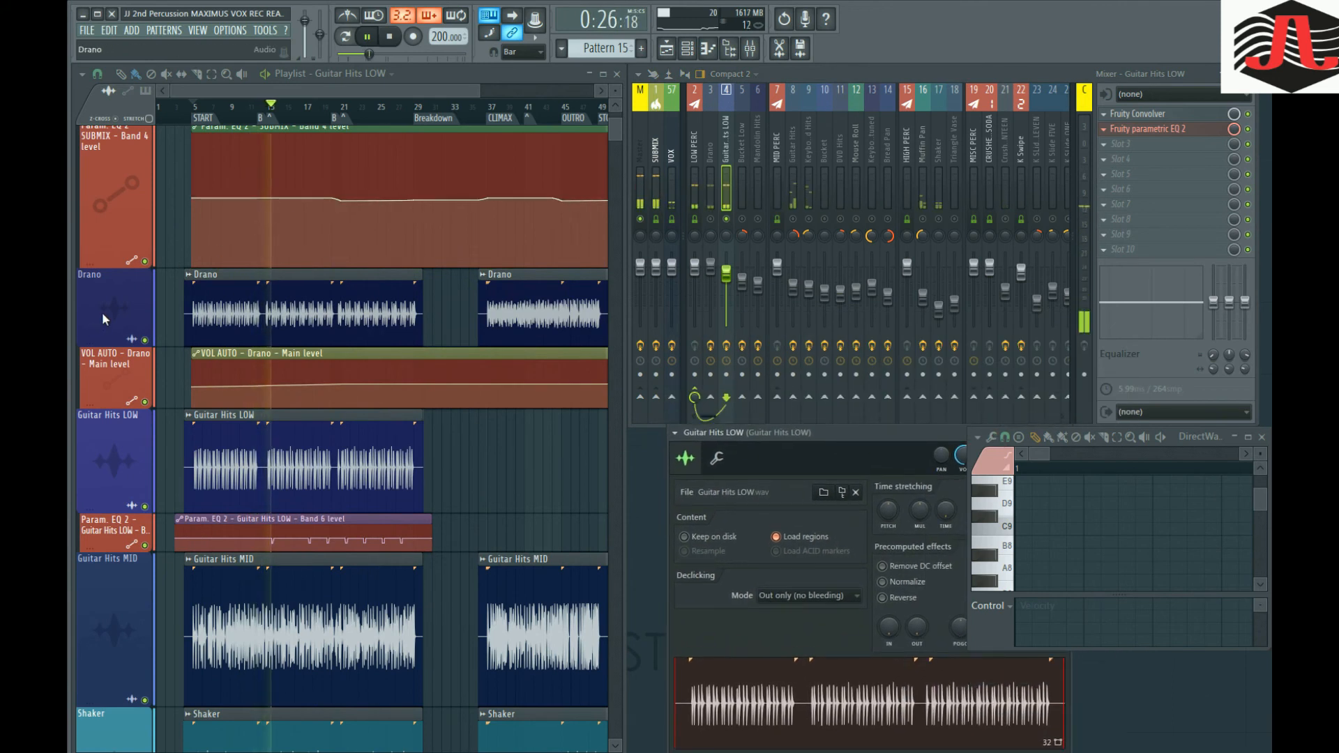
pyautogui.scroll(-1, 101, 313)
pyautogui.scroll(-5, 102, 311)
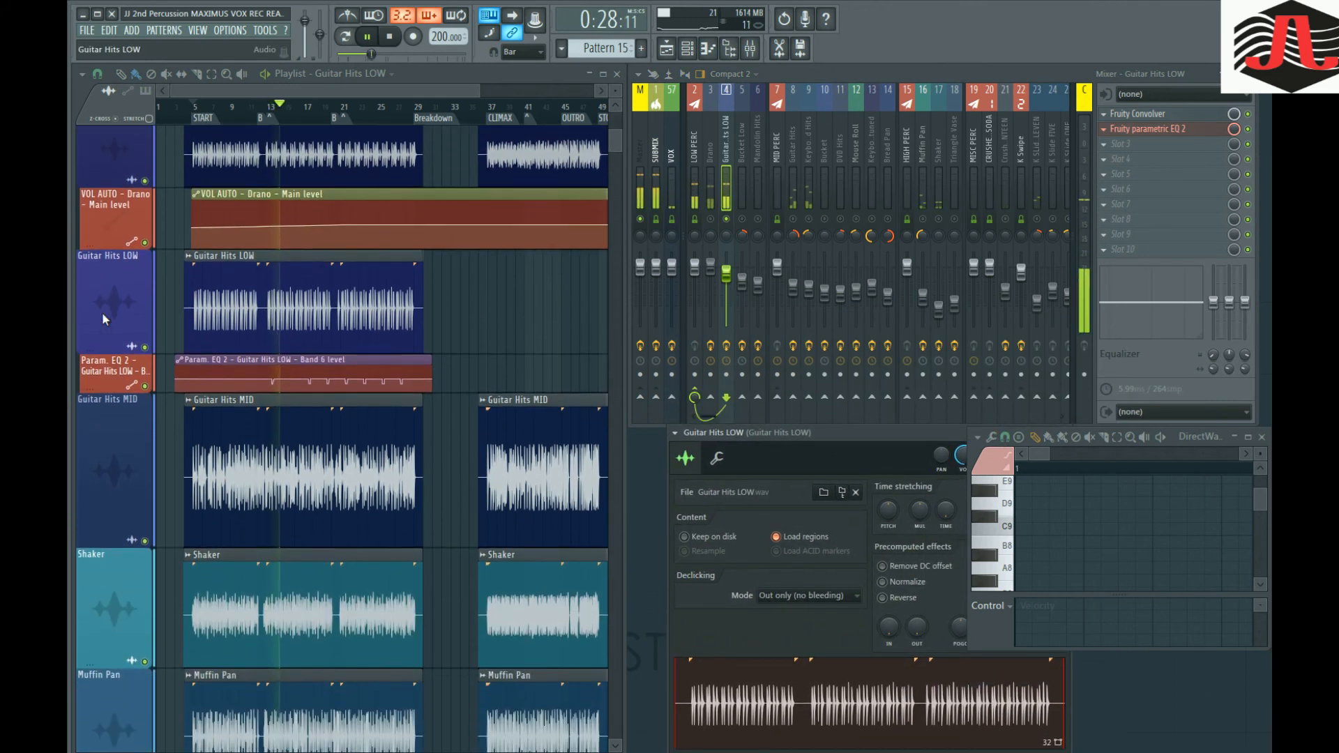
pyautogui.press('space')
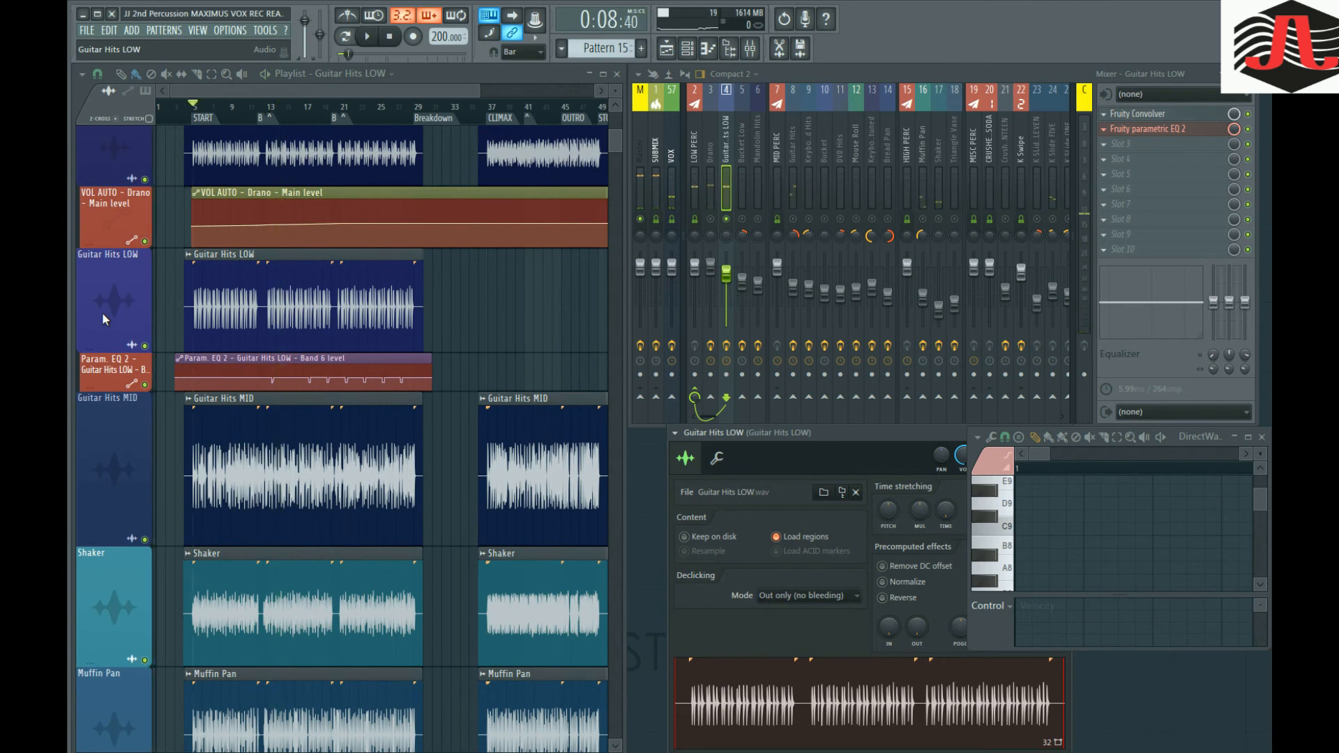
# Open the Guitar Hits MID clip's channel settings and audition it from the START marker with the Guitar Hits mixer track soloed.
pyautogui.scroll(-6, 105, 313)
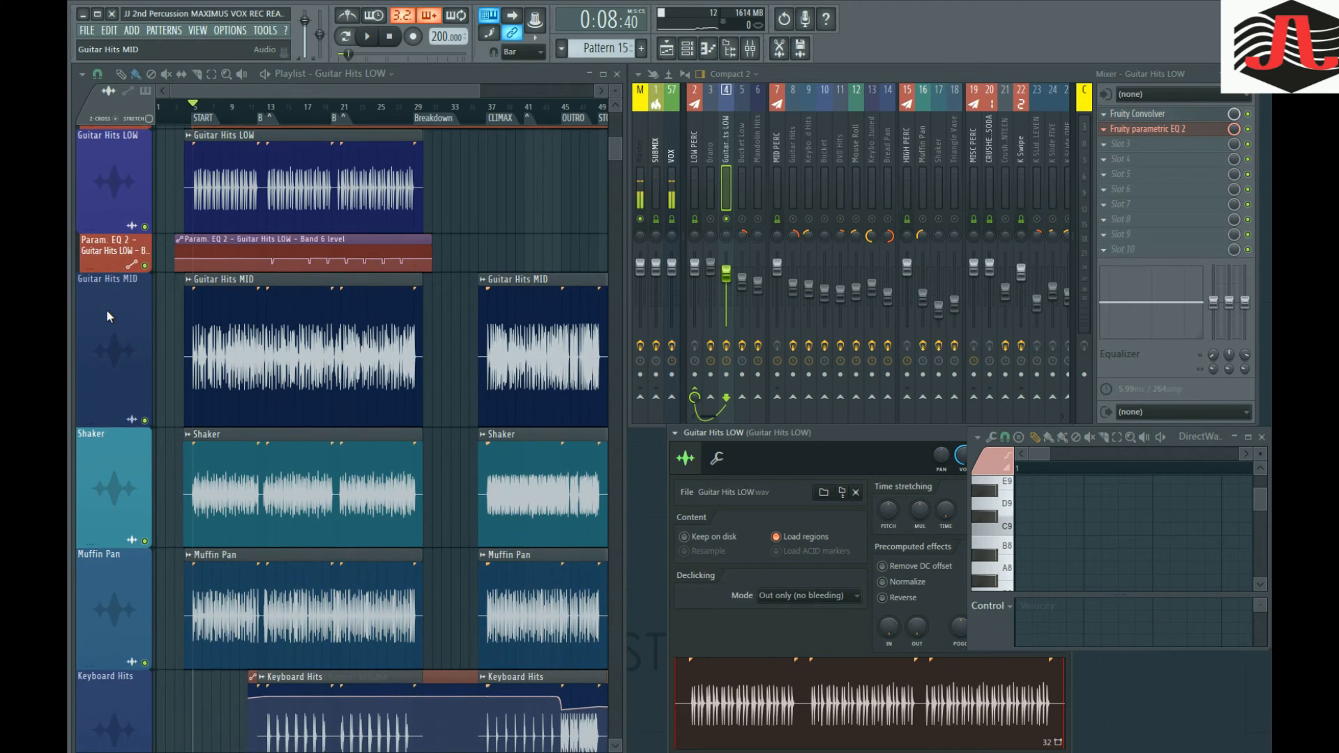
pyautogui.doubleClick(293, 322)
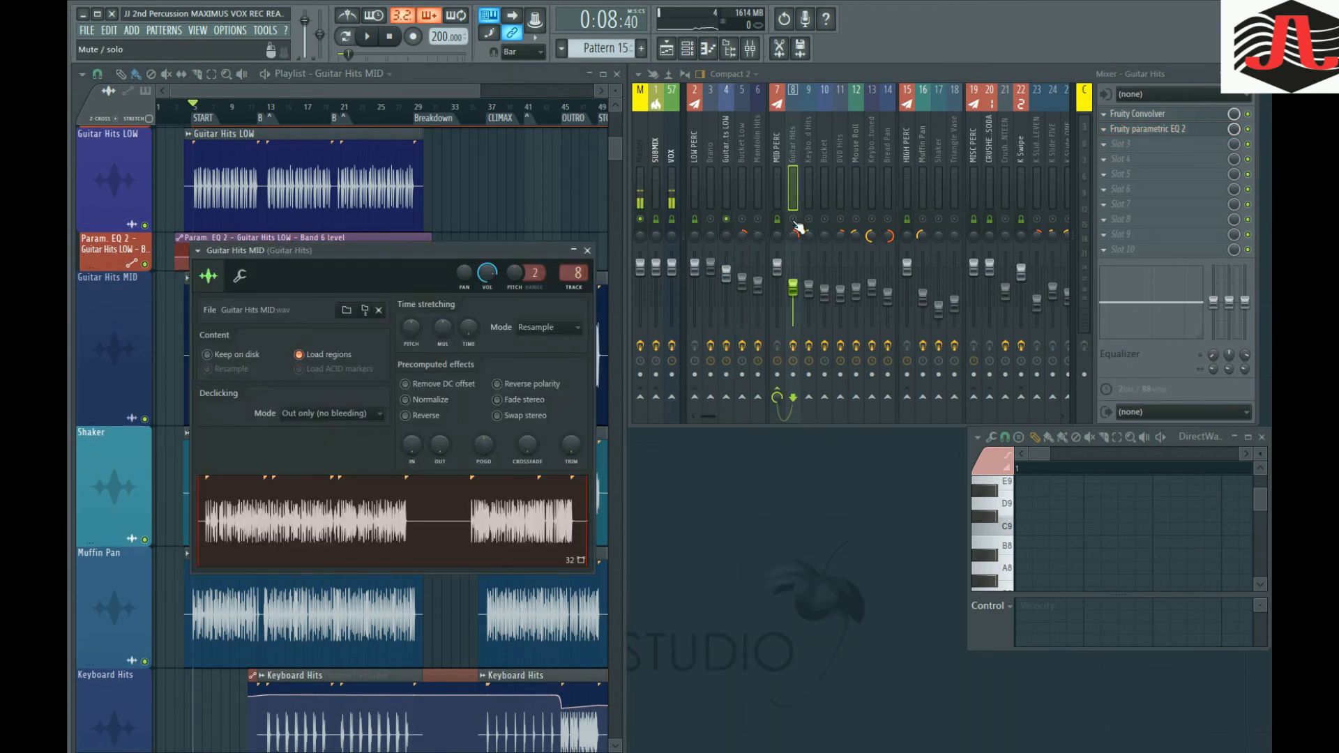
pyautogui.moveTo(508, 251); pyautogui.dragTo(940, 442)
pyautogui.press('space')
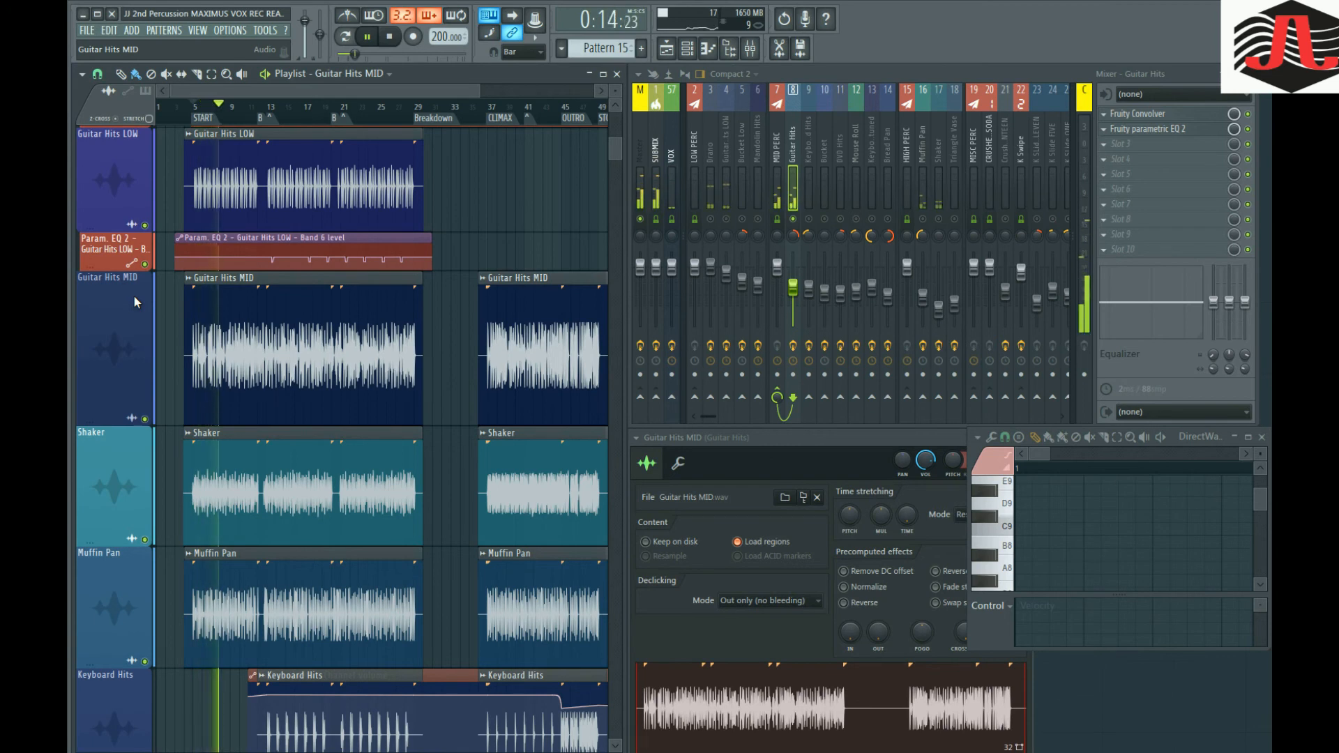
pyautogui.scroll(-3, 128, 321)
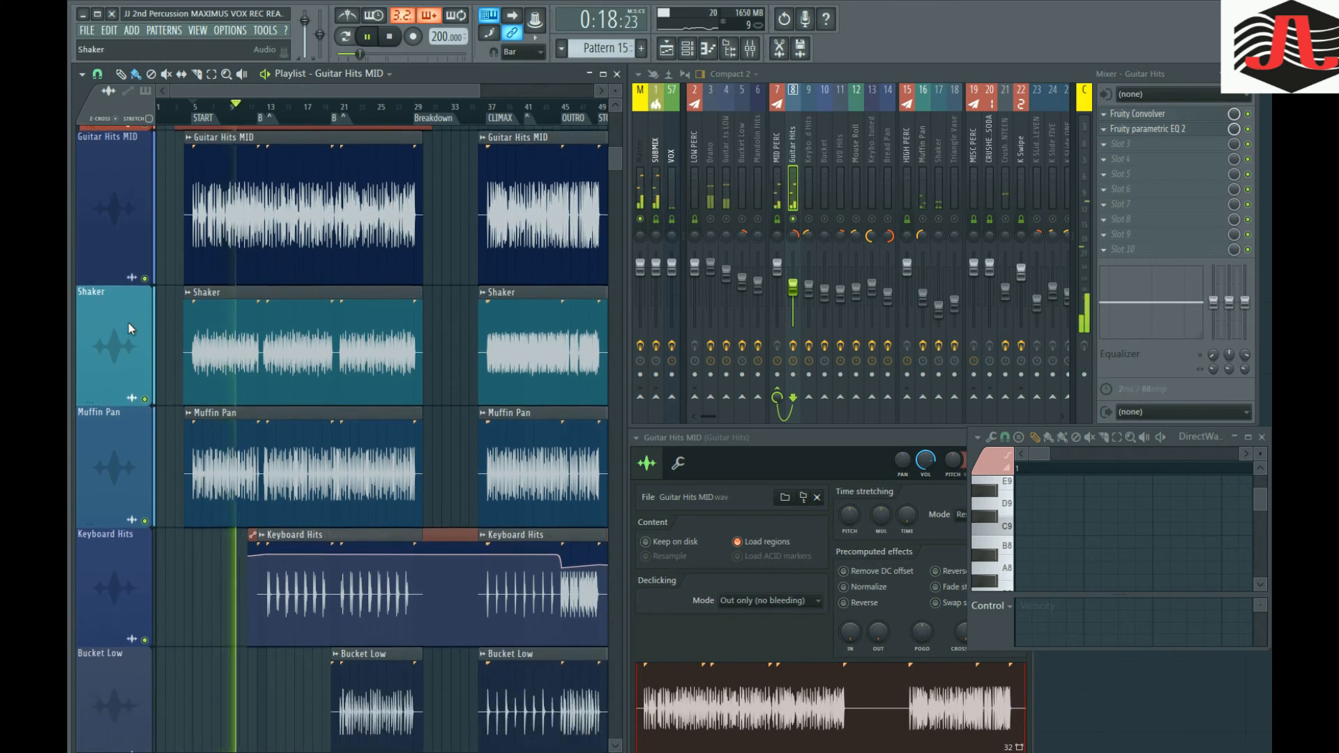
pyautogui.press('space')
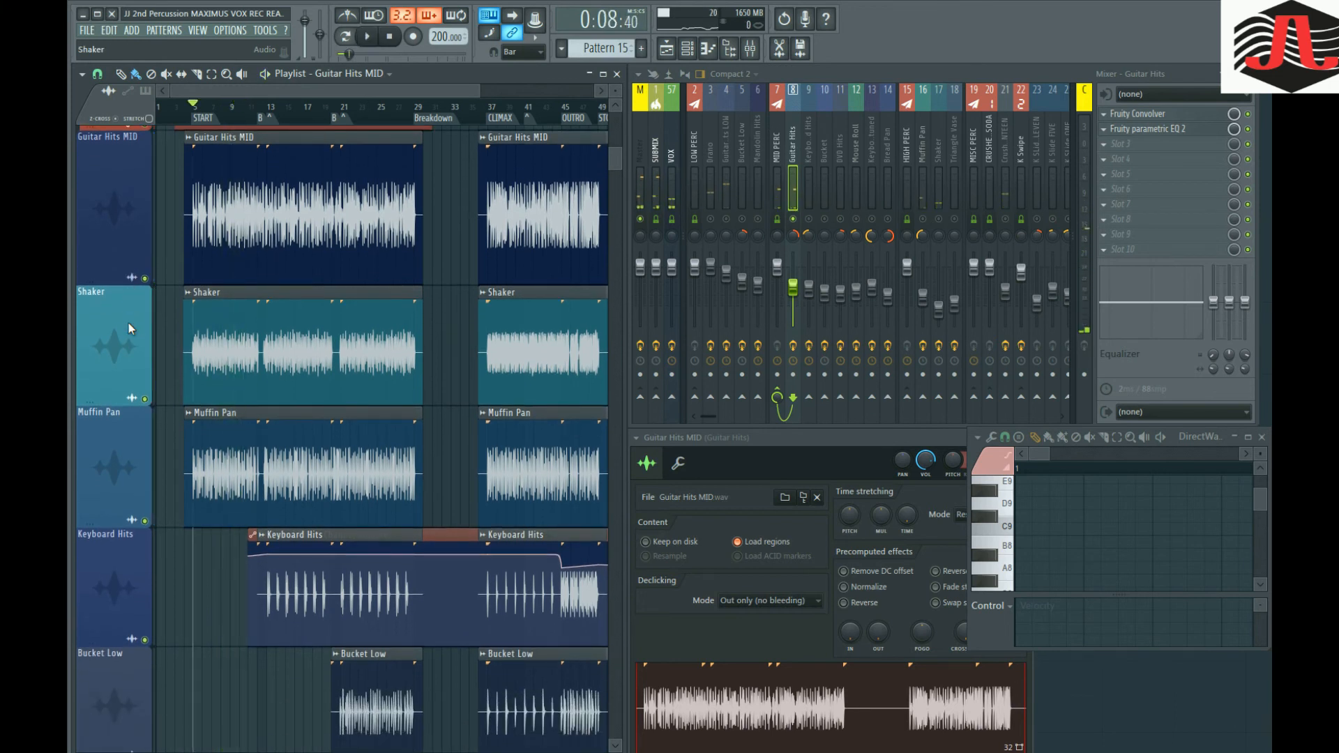
# Open the Shaker clip's channel settings clear of the playlist and play the soloed Shaker track from the START marker.
pyautogui.doubleClick(245, 336)
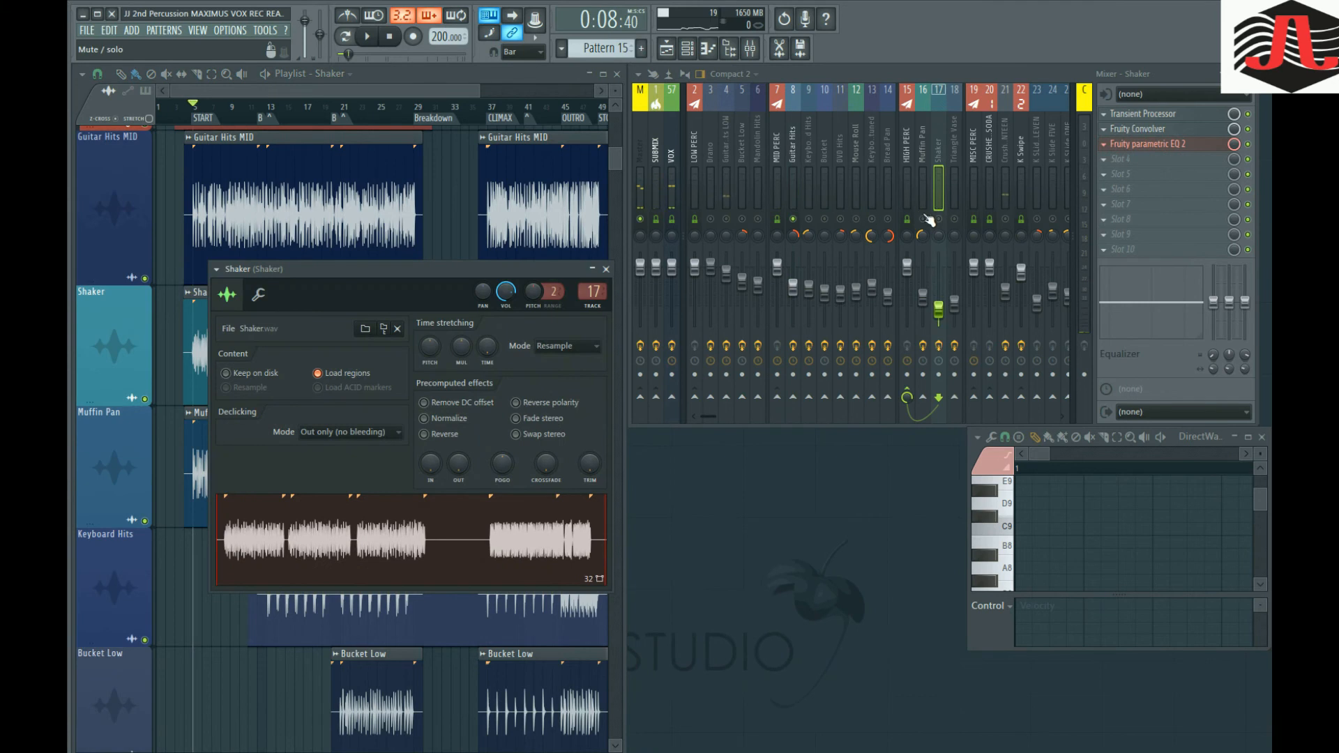
pyautogui.press('space')
pyautogui.moveTo(424, 270); pyautogui.dragTo(818, 349)
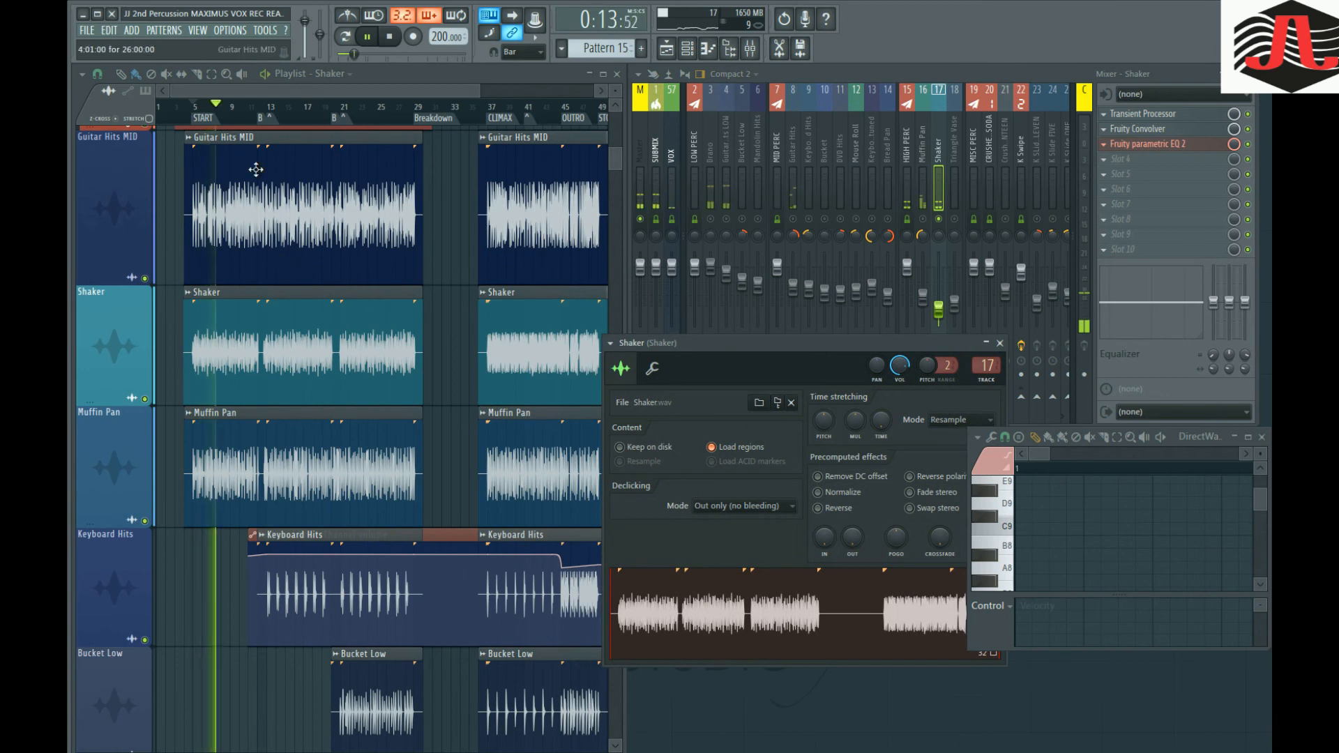
# Move the playhead to the CLIMAX marker and audition the soloed Shaker track from there.
pyautogui.moveTo(386, 89); pyautogui.dragTo(447, 92)
pyautogui.press('space')
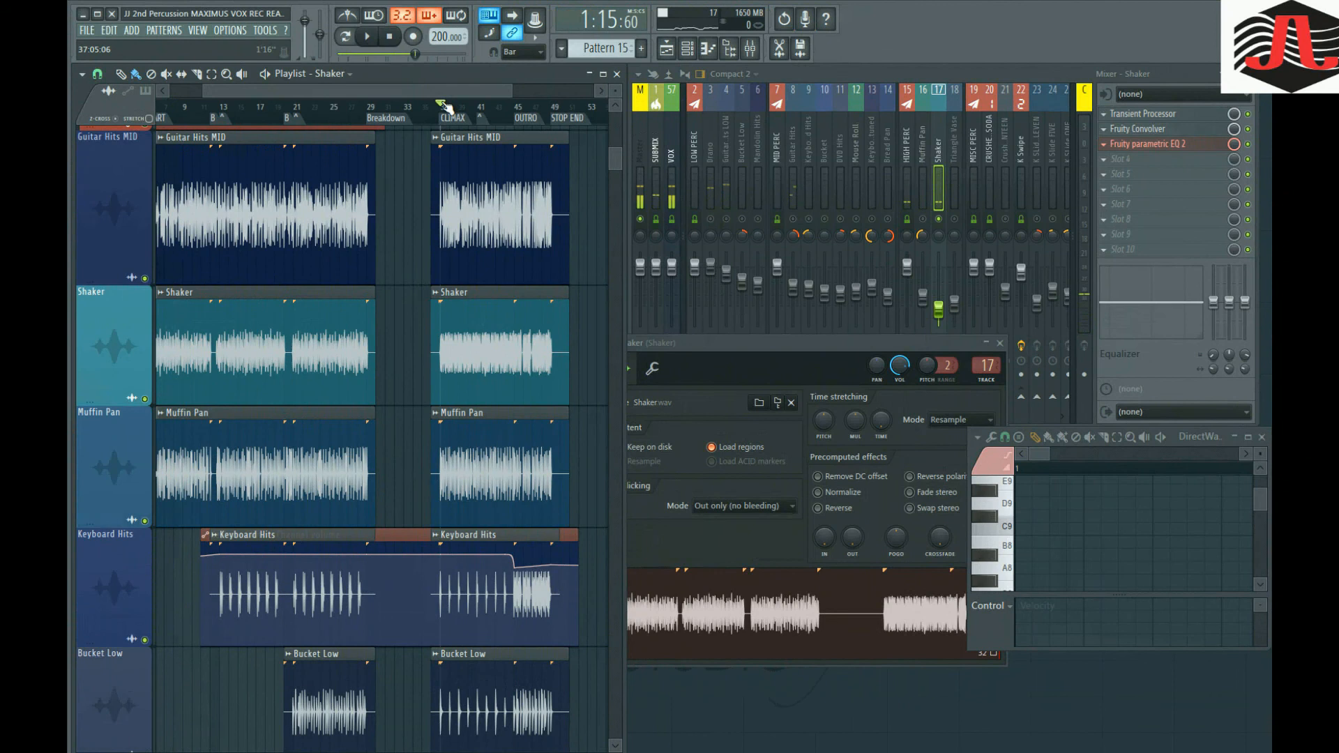
pyautogui.press('space')
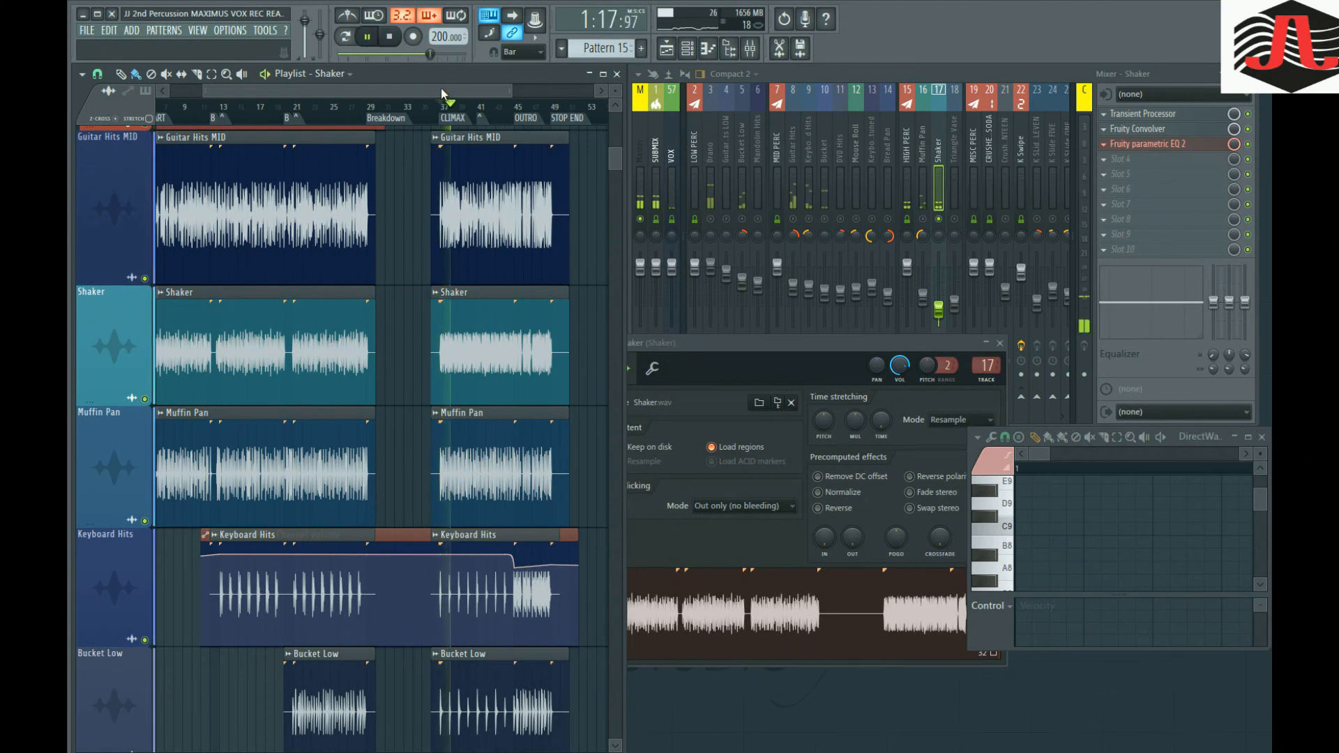
pyautogui.moveTo(441, 88); pyautogui.dragTo(354, 90)
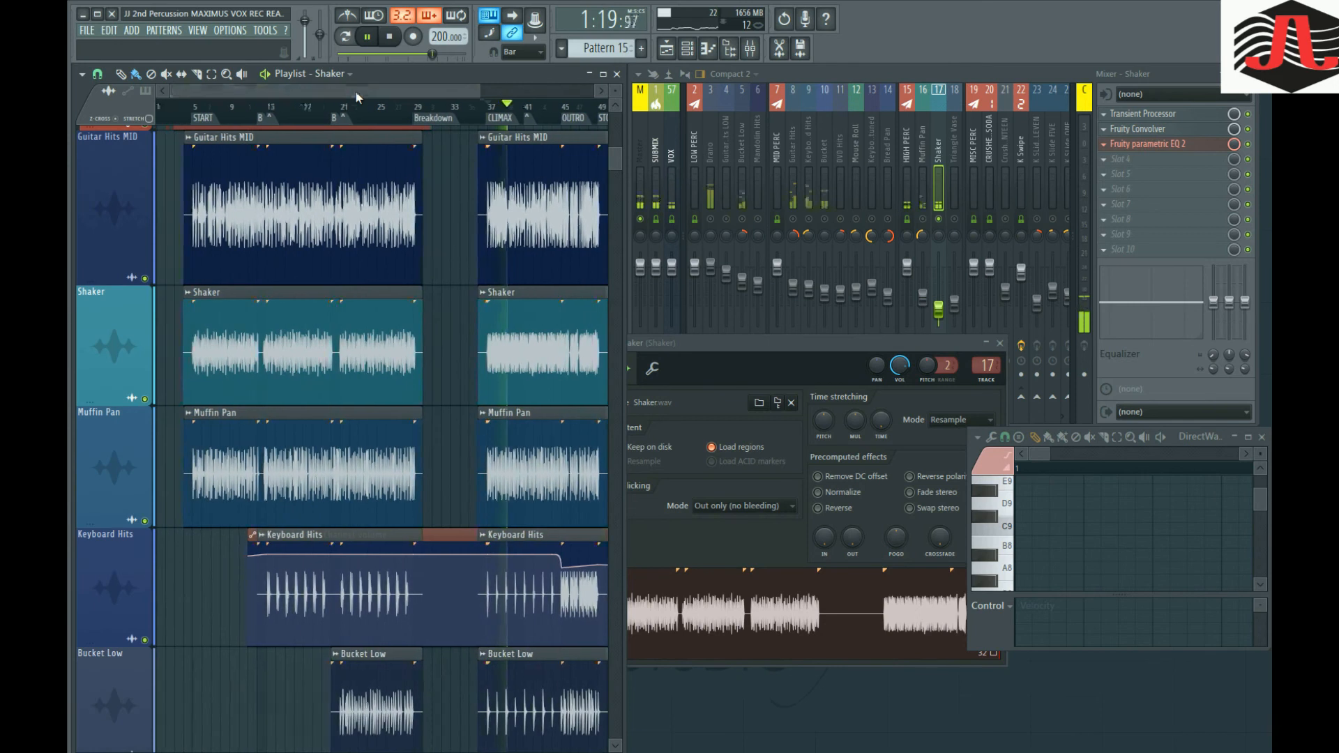
pyautogui.press('space')
# Audition the soloed Muffin Pan clip from the CLIMAX marker, close its channel settings and place the playhead at bar 13.
pyautogui.scroll(-2, 223, 342)
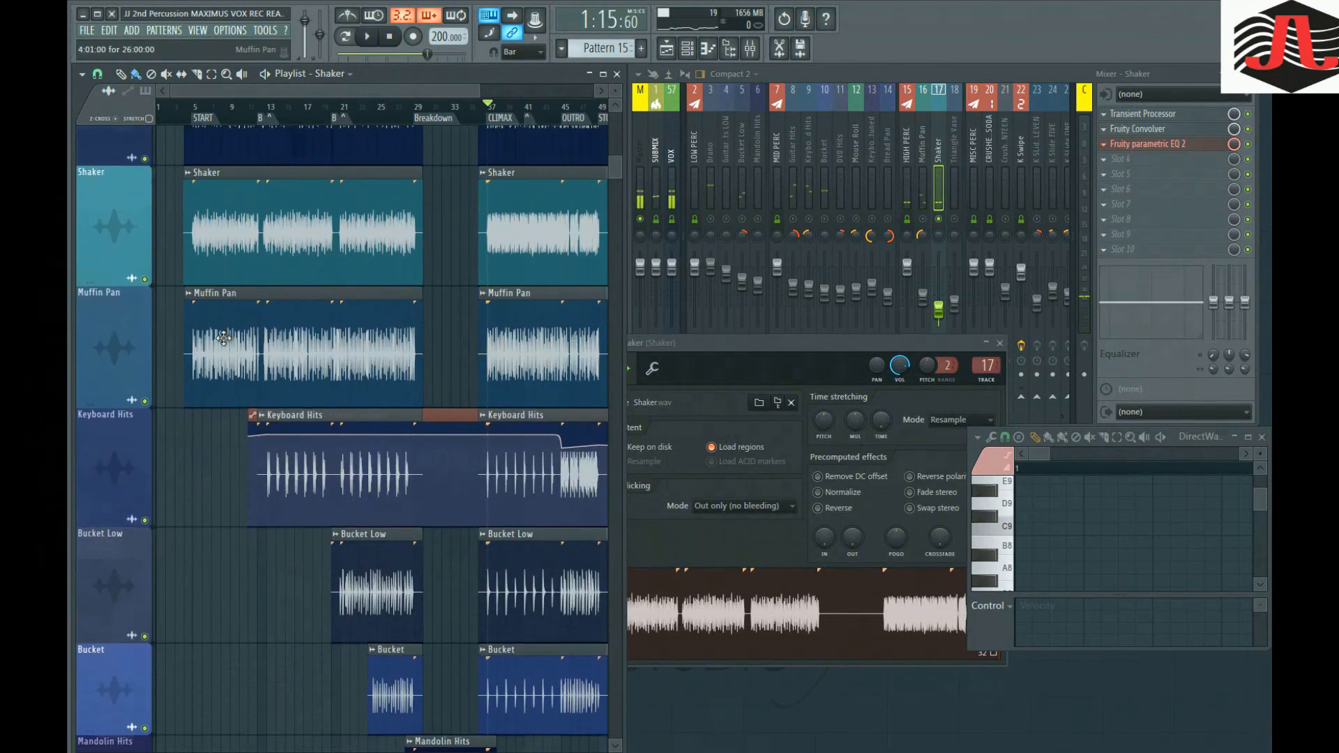
pyautogui.doubleClick(223, 339)
pyautogui.press('space')
pyautogui.moveTo(408, 134); pyautogui.dragTo(915, 410)
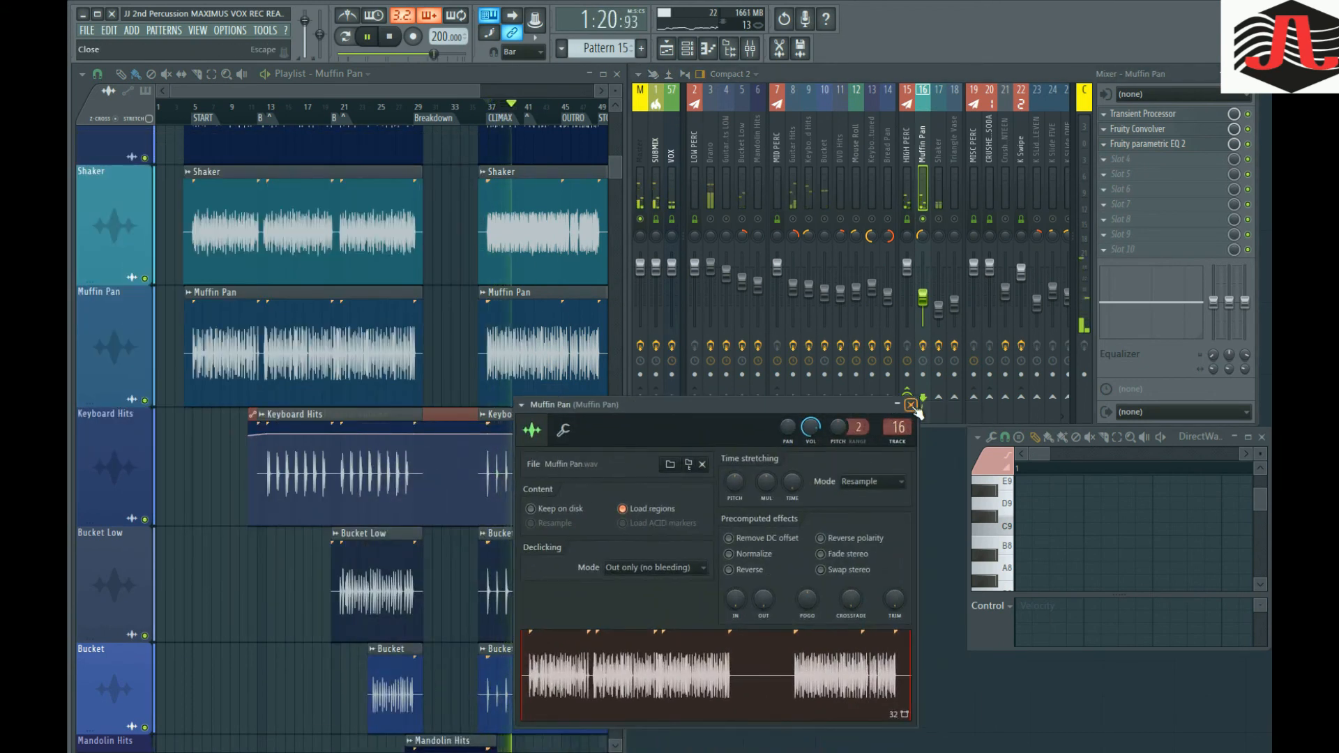
pyautogui.click(911, 405)
pyautogui.scroll(-2, 389, 219)
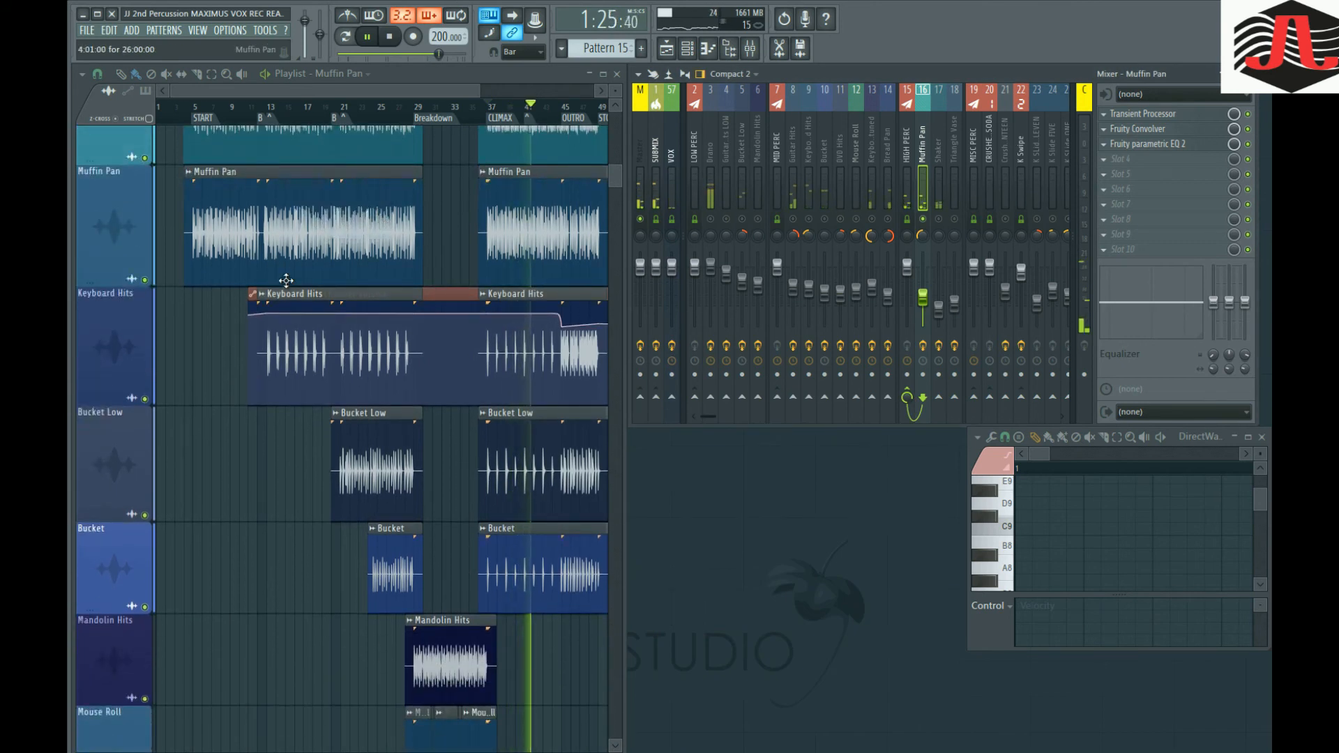
pyautogui.press('space')
pyautogui.click(268, 108)
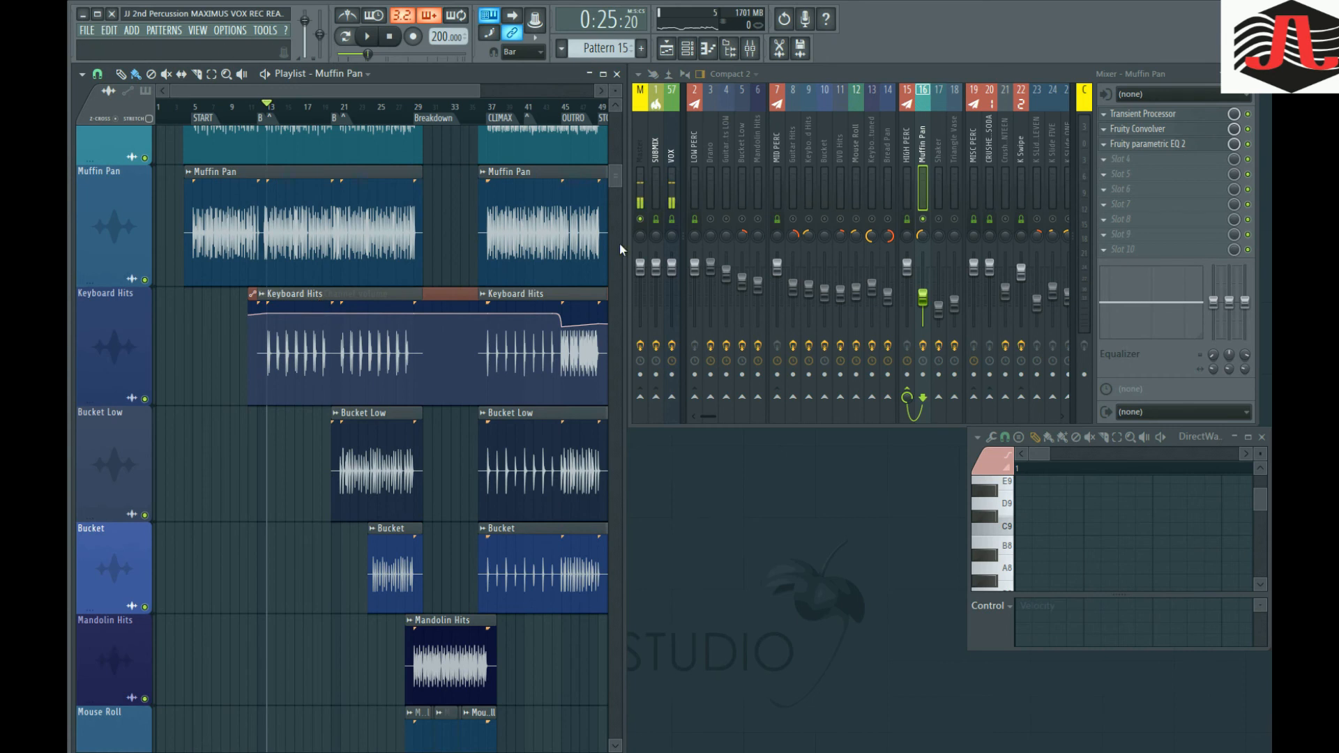
# Look through the muted per-channel MIDI pattern clips far down the playlist, from Drano CH1 onward, and return to the audio clips.
pyautogui.moveTo(614, 177); pyautogui.dragTo(609, 582)
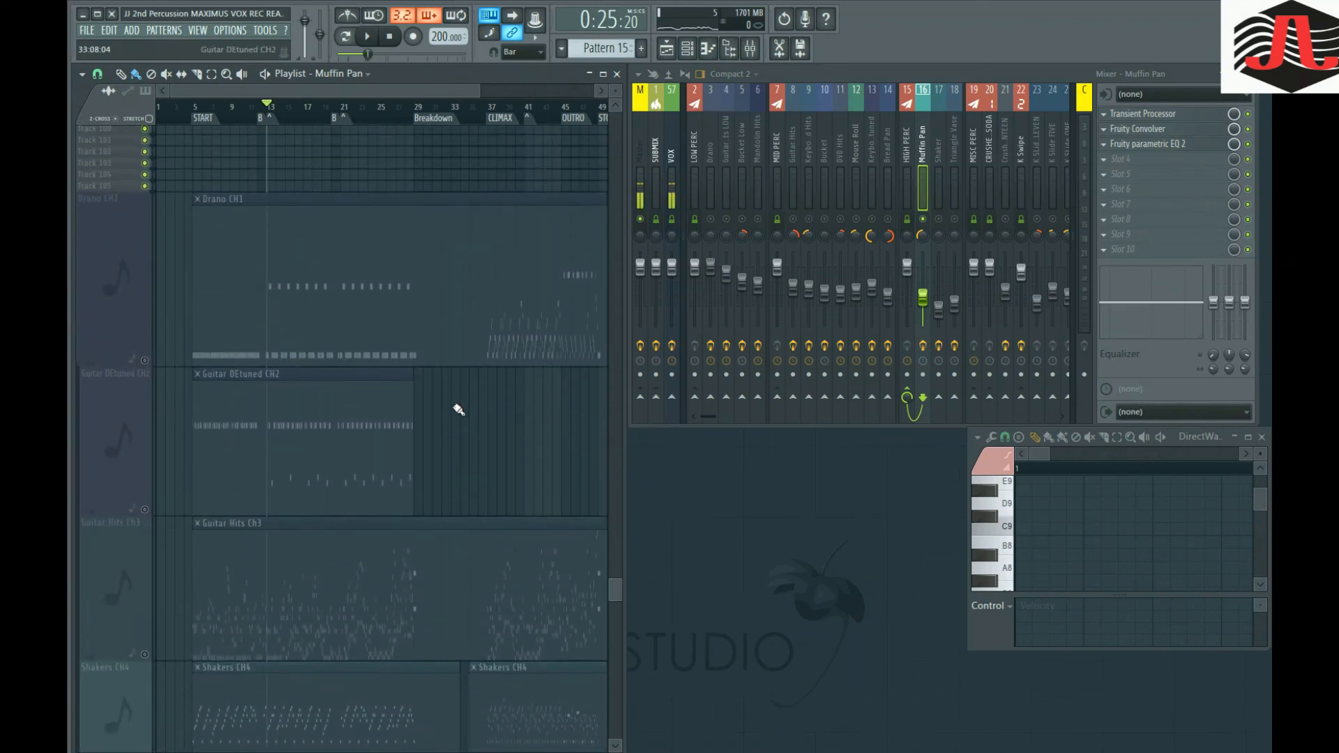
pyautogui.scroll(-2, 459, 409)
pyautogui.scroll(-3, 458, 409)
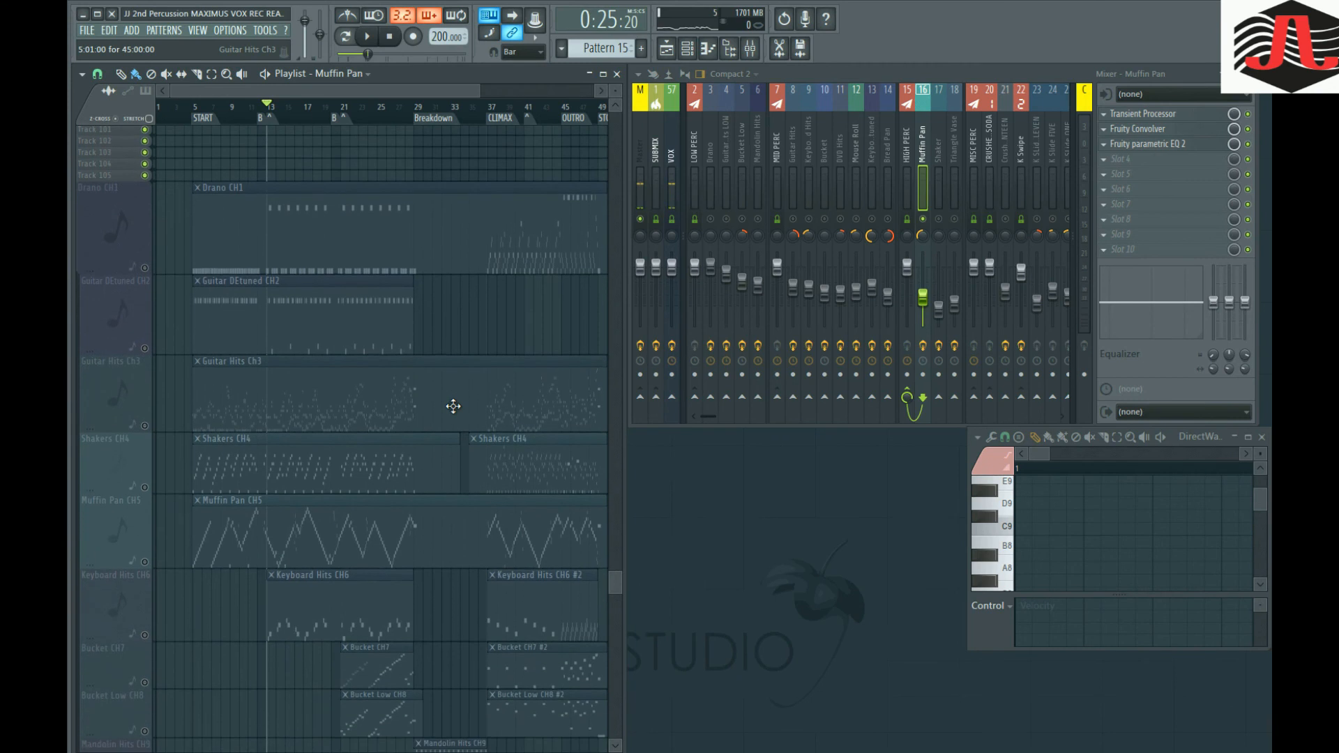
pyautogui.scroll(-3, 454, 406)
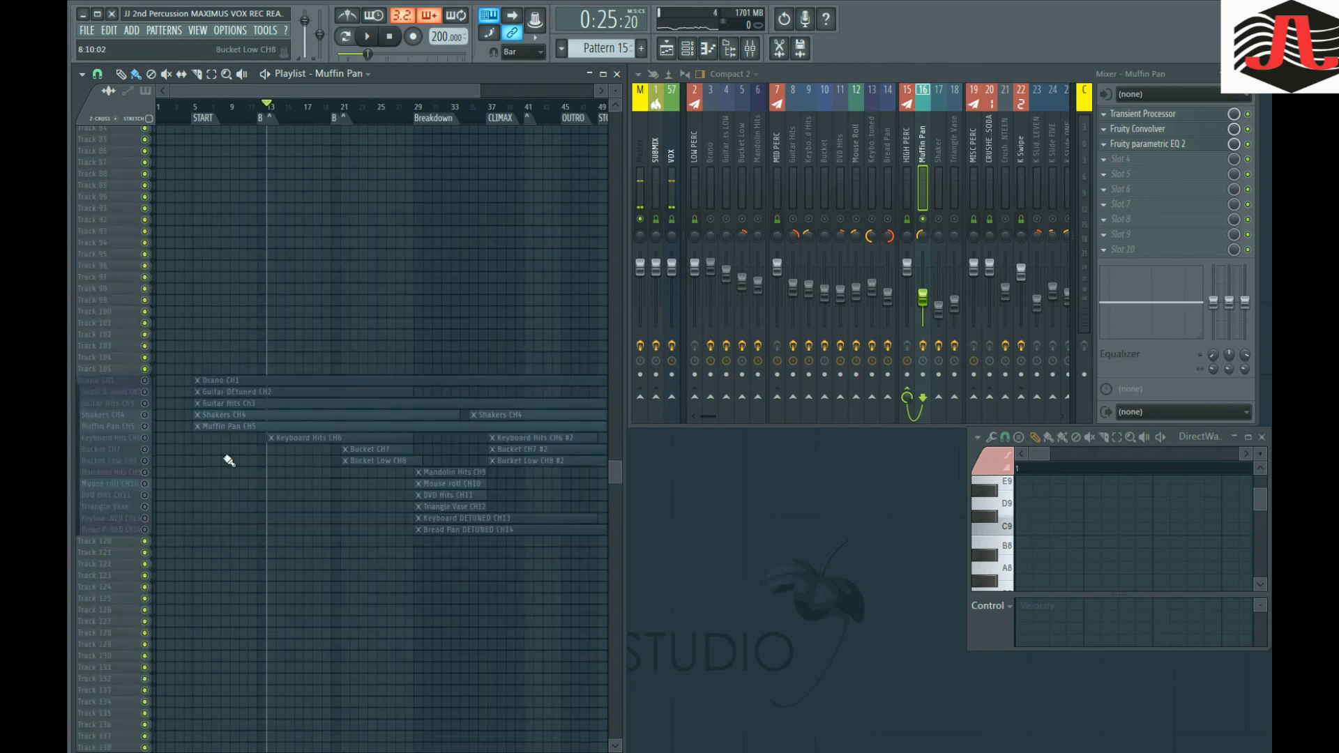
pyautogui.scroll(4, 218, 472)
pyautogui.scroll(-4, 217, 471)
pyautogui.scroll(4, 217, 453)
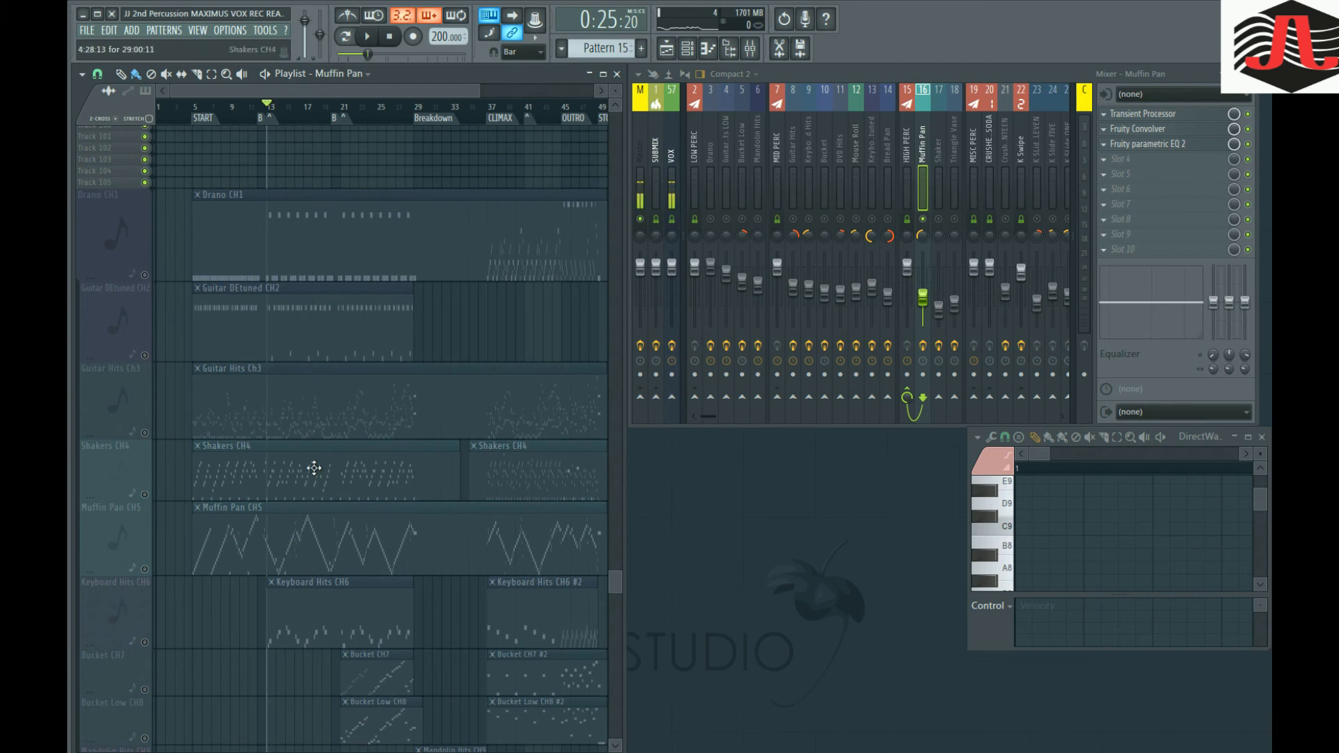
pyautogui.scroll(-4, 314, 468)
pyautogui.moveTo(616, 608); pyautogui.dragTo(621, 157)
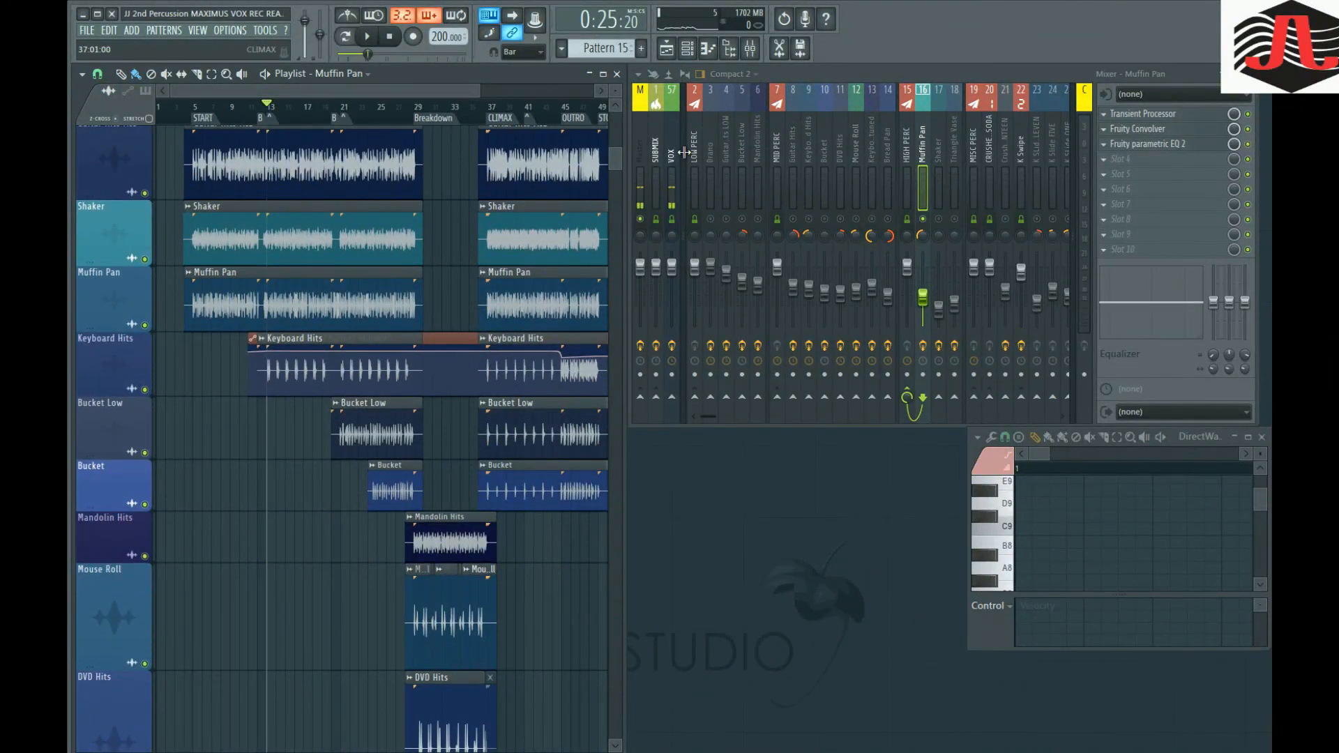
# Audition the Keyboard Hits clip from bar 13 with its mixer track soloed, and close its channel settings.
pyautogui.click(293, 339)
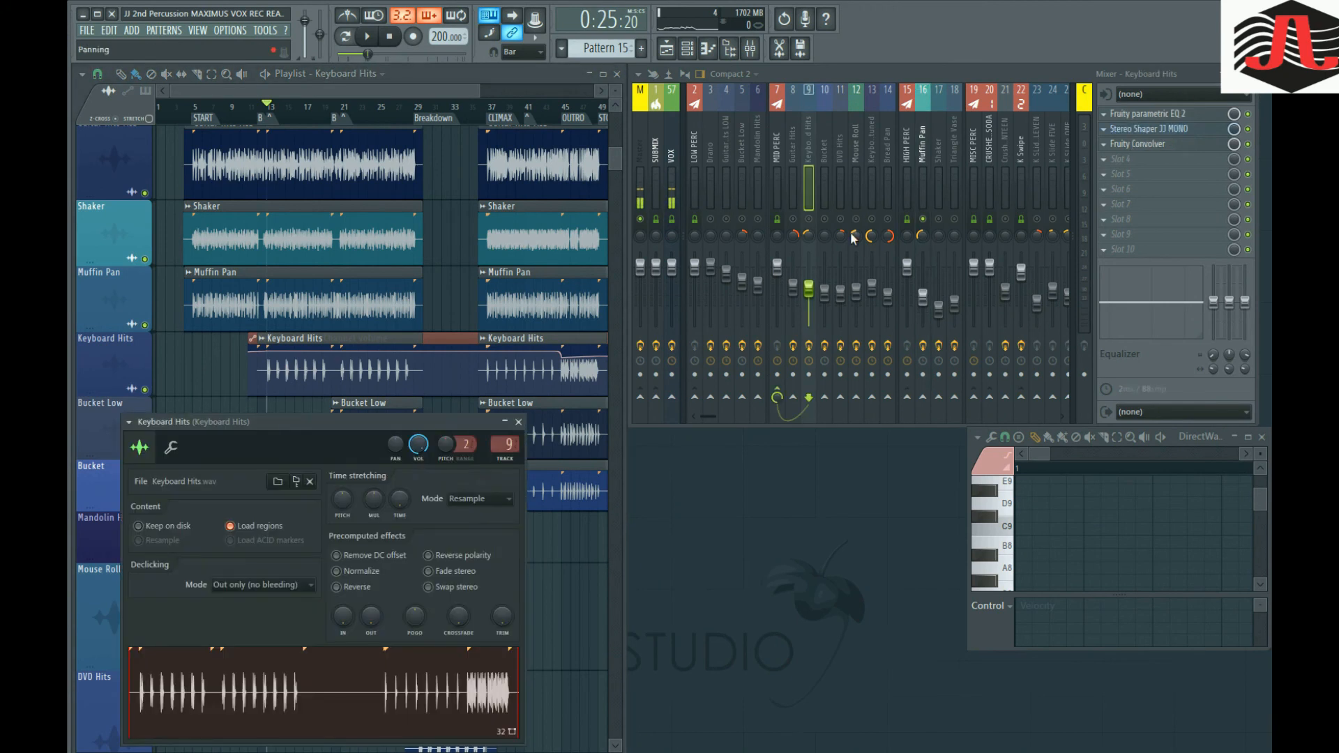
pyautogui.press('space')
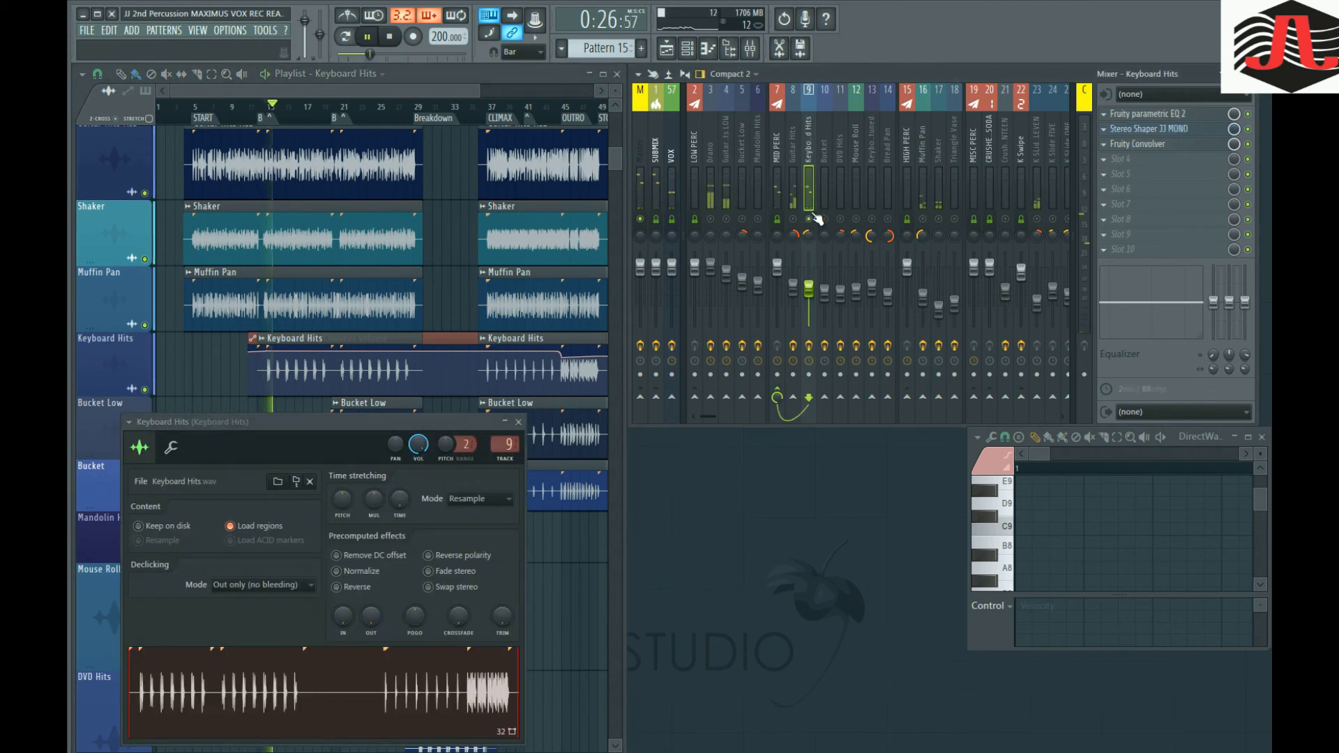
pyautogui.click(520, 422)
pyautogui.scroll(-3, 374, 309)
pyautogui.press('space')
# Place the playhead at bar 21 and audition the Bucket Low clip with its mixer track soloed.
pyautogui.doubleClick(374, 309)
pyautogui.click(341, 105)
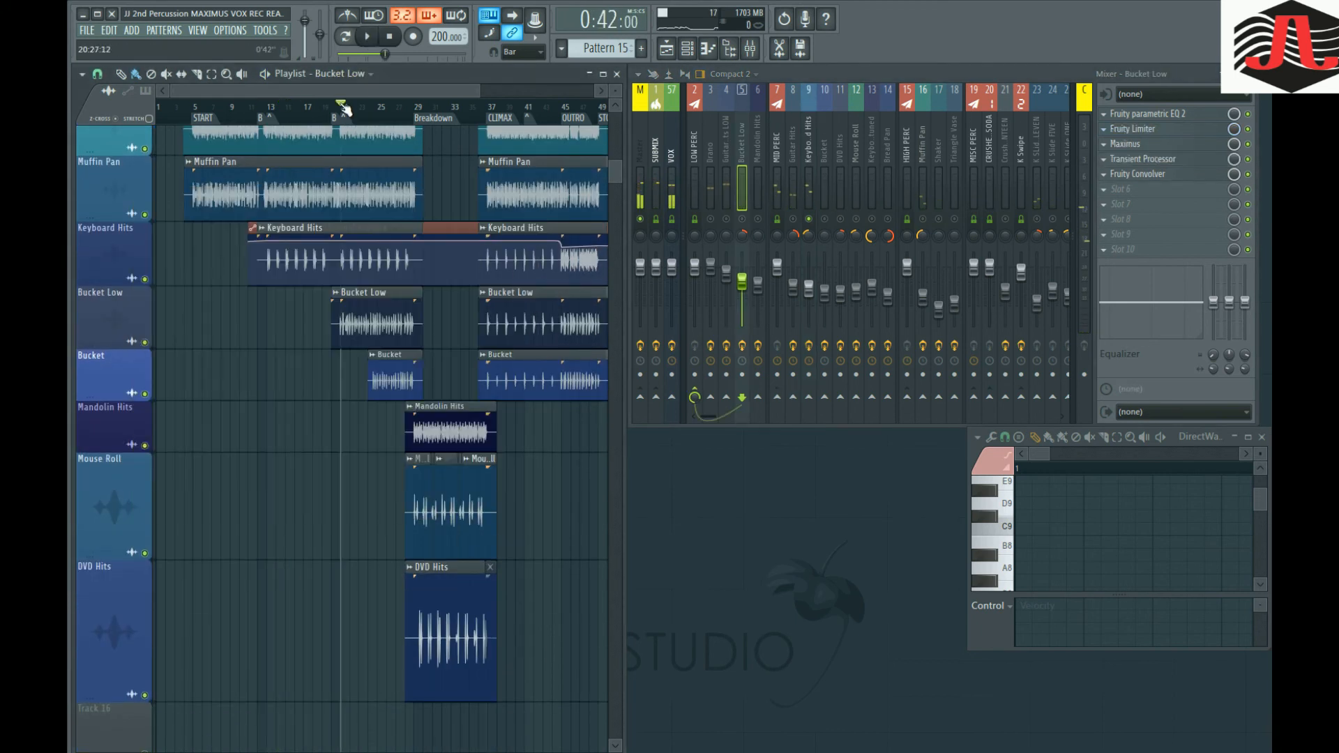
pyautogui.press('space')
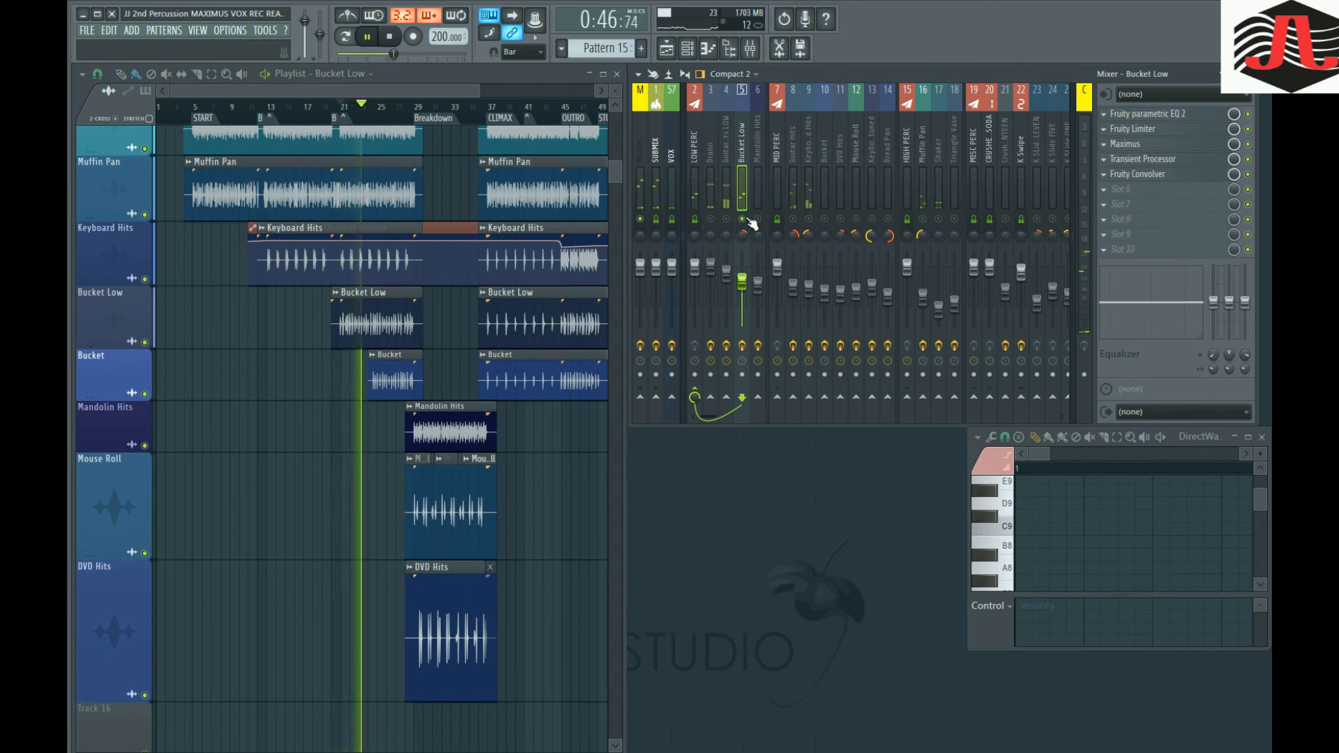
pyautogui.press('space')
# Audition the first Bucket clip from its start with its mixer track soloed, and close its channel settings.
pyautogui.doubleClick(404, 381)
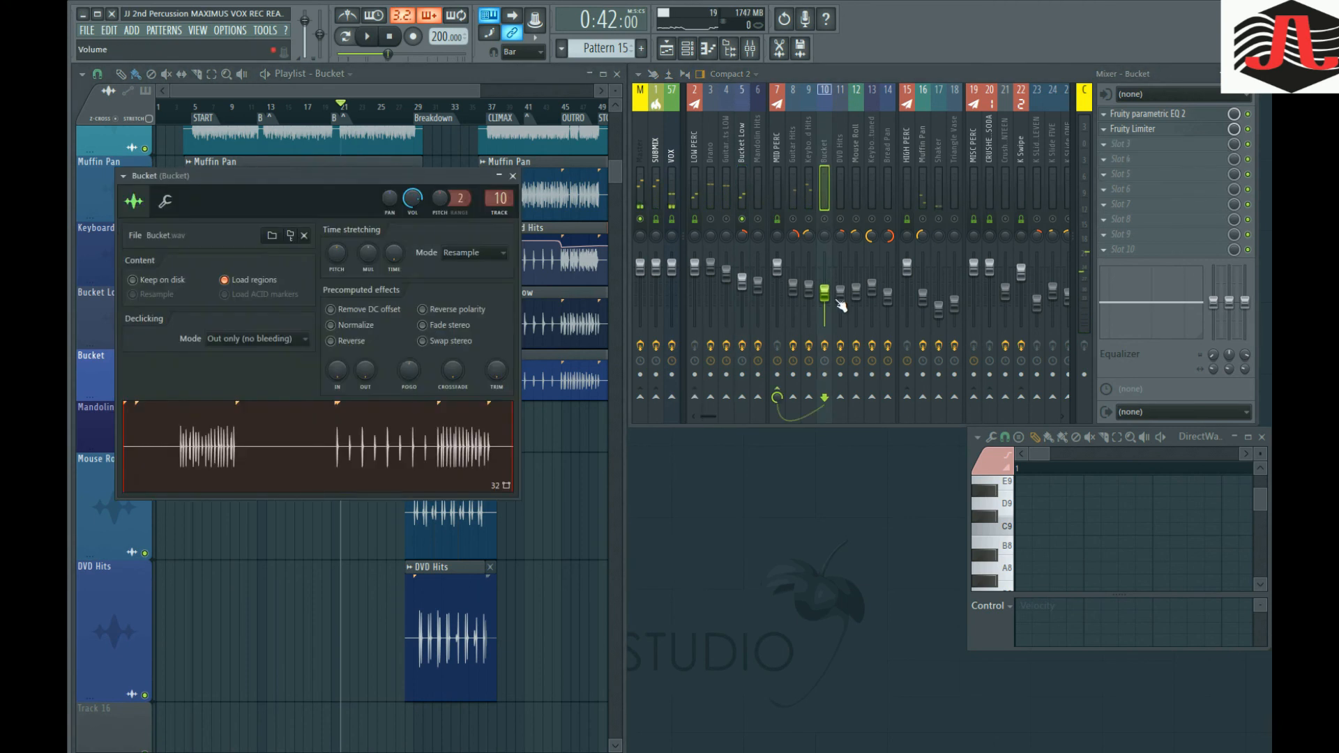
pyautogui.click(513, 176)
pyautogui.click(369, 110)
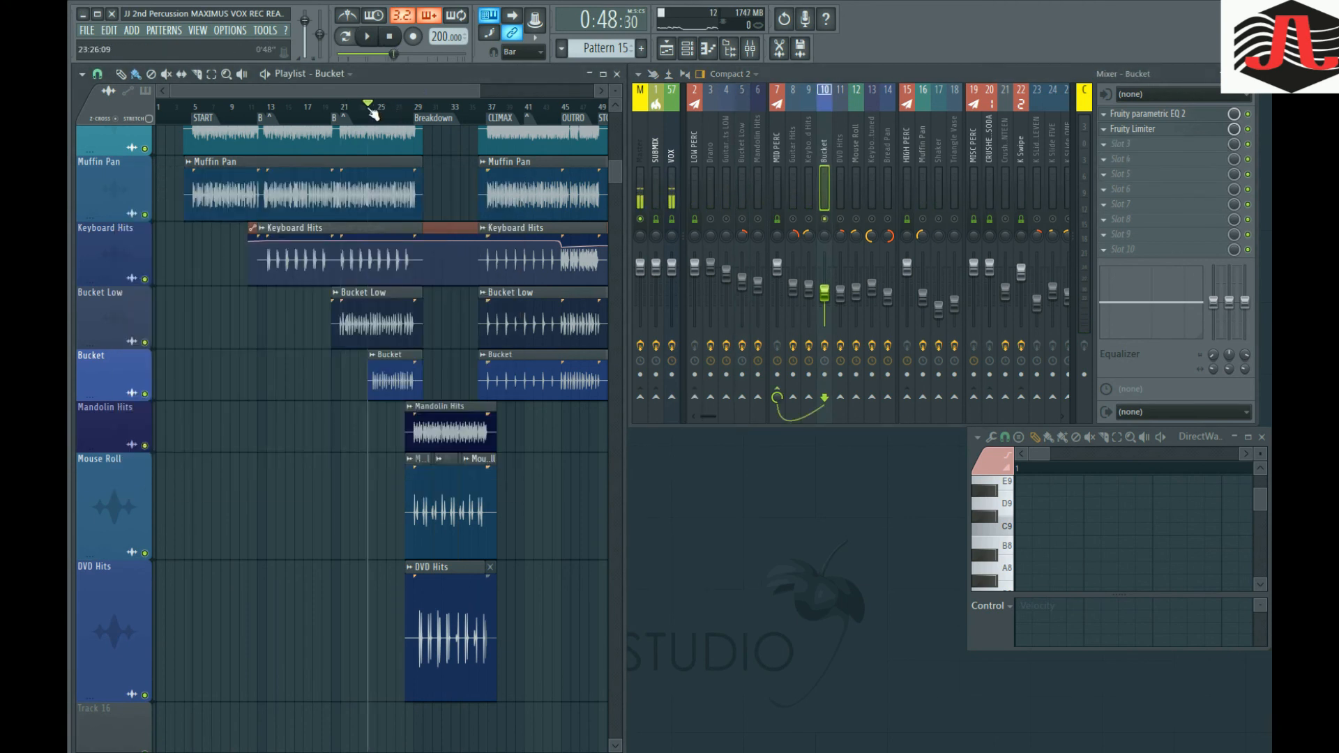
pyautogui.press('space')
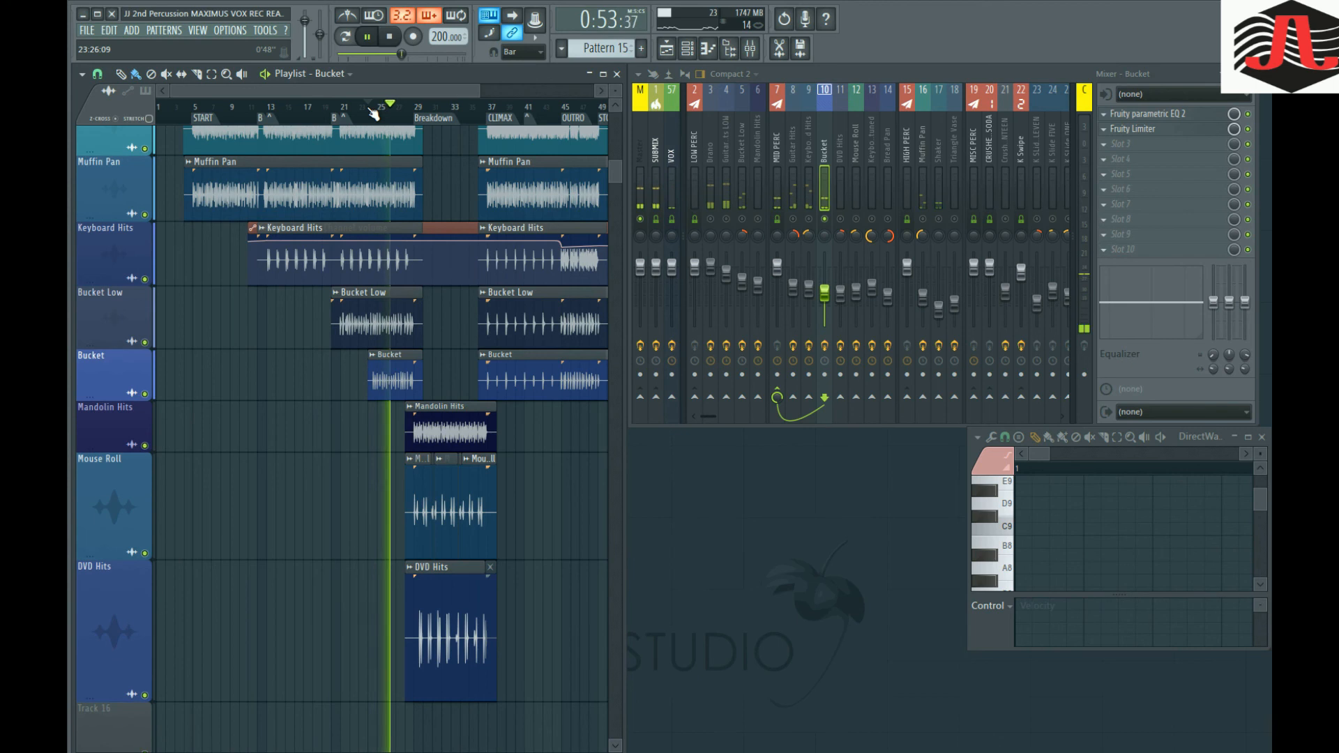
pyautogui.press('space')
# Look over the whole arrangement and review the audio tracks from Guitar Hits LOW down to Triangle Vase.
pyautogui.scroll(-4, 364, 425)
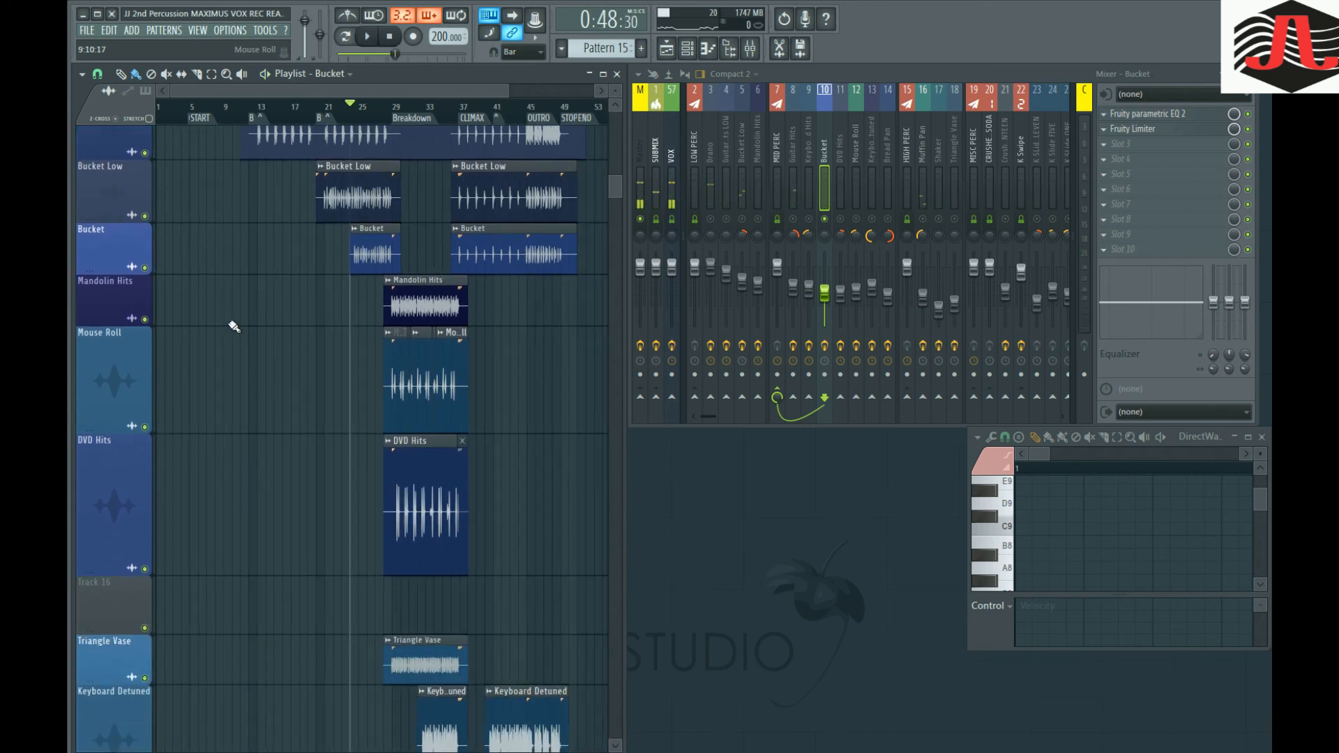
pyautogui.scroll(-5, 199, 265)
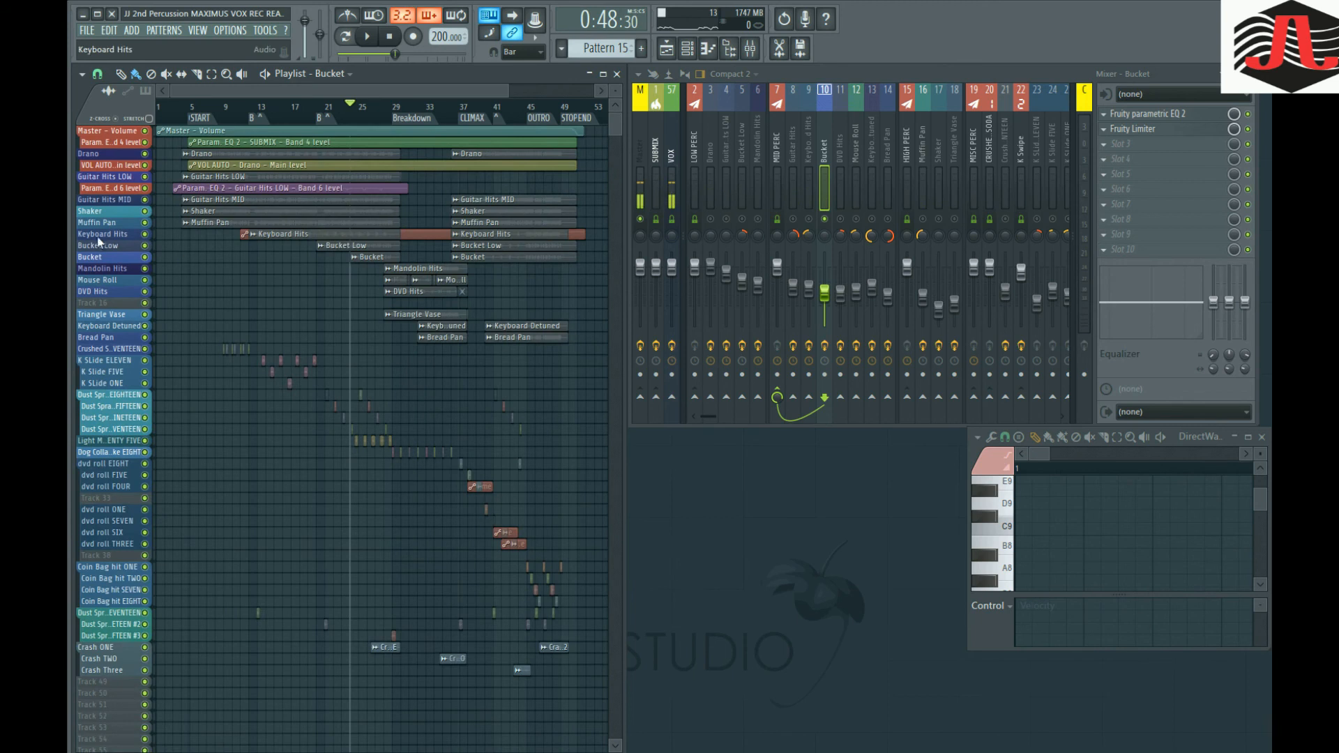
pyautogui.scroll(5, 90, 235)
pyautogui.scroll(5, 90, 236)
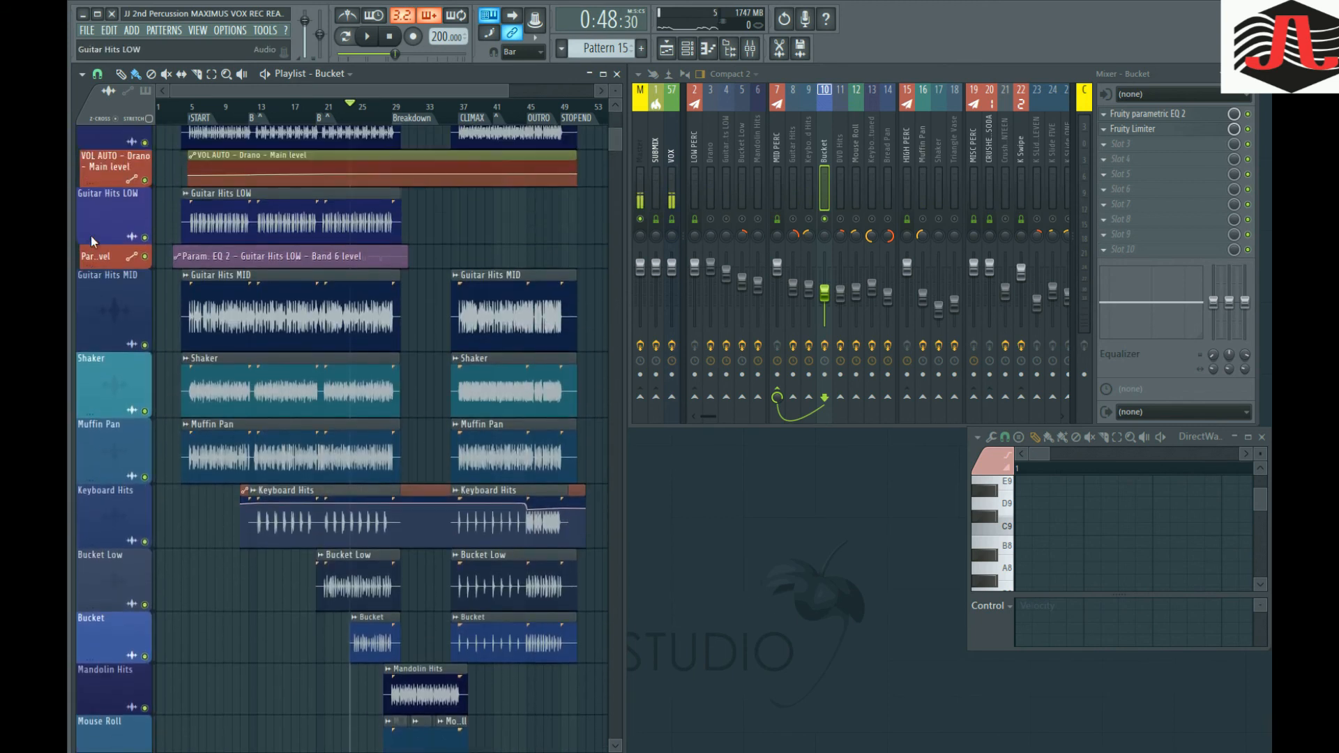
pyautogui.scroll(1, 91, 236)
pyautogui.scroll(-3, 94, 230)
pyautogui.scroll(1, 104, 194)
pyautogui.scroll(-4, 110, 247)
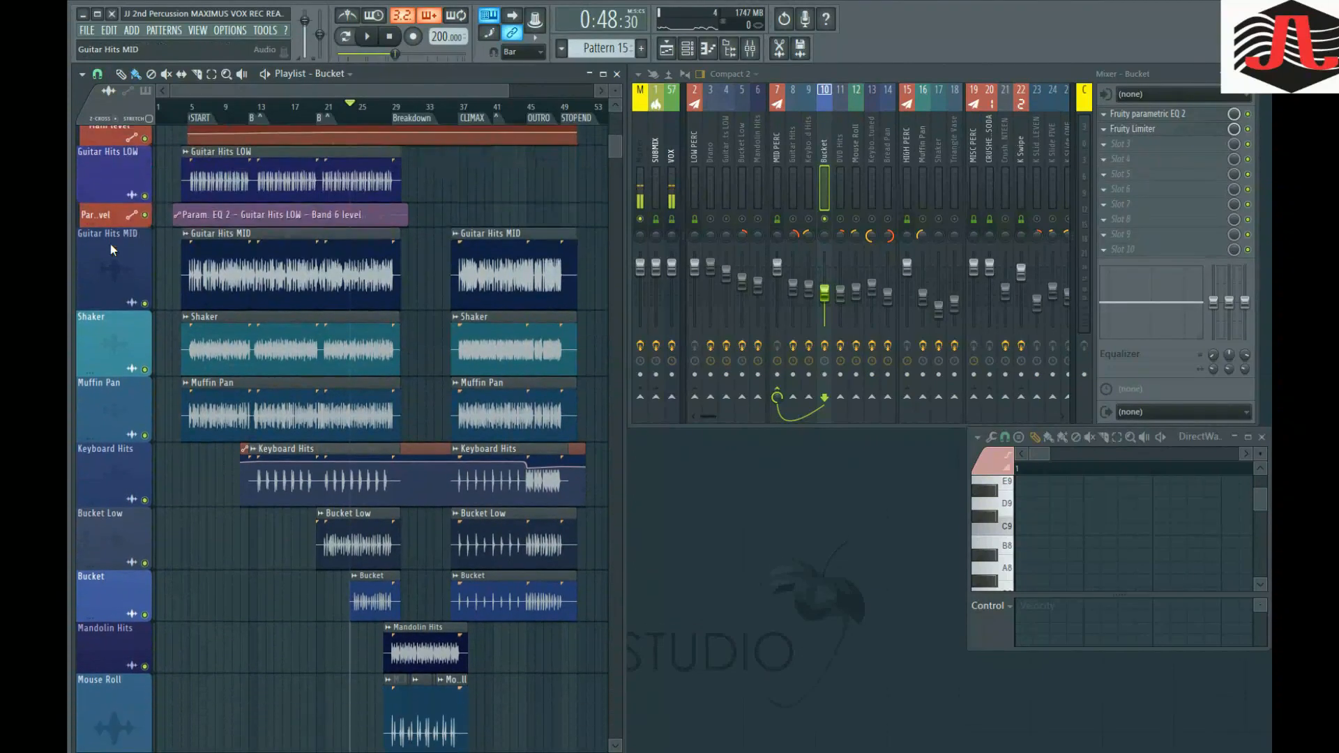
pyautogui.scroll(-4, 103, 269)
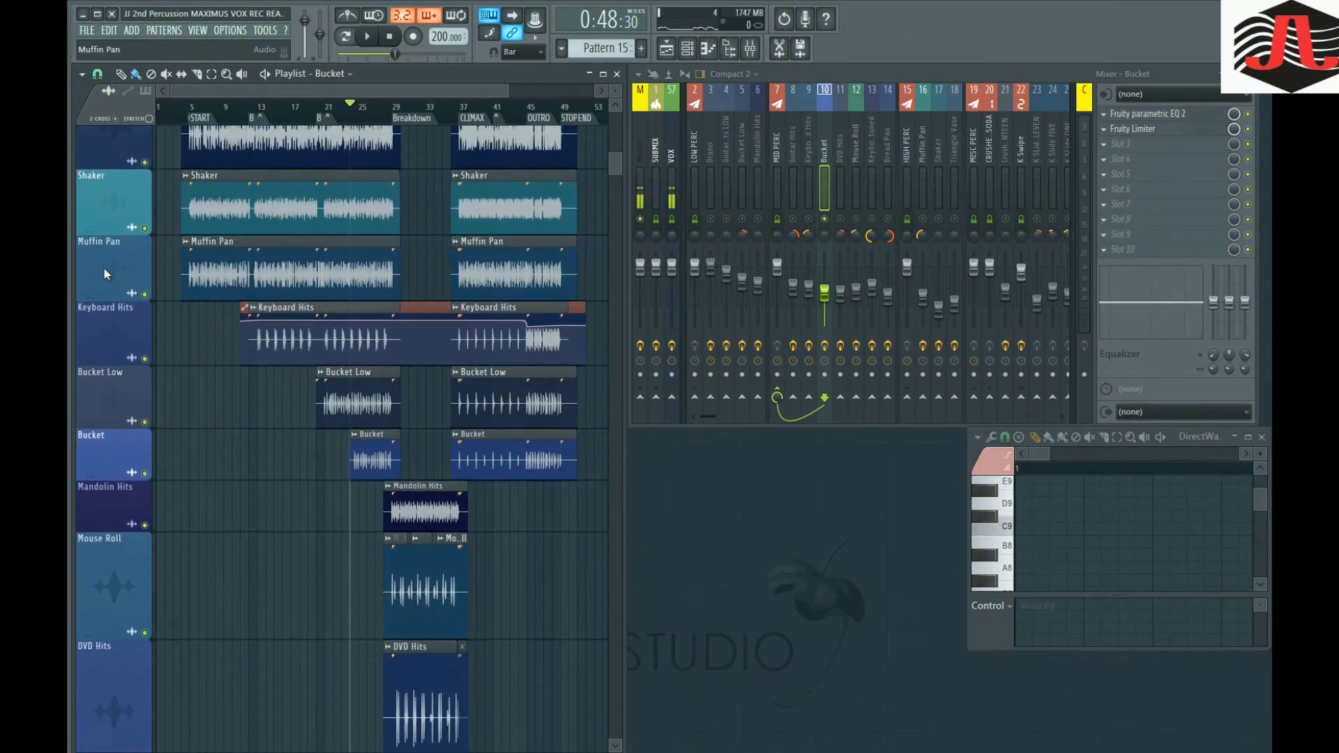
pyautogui.scroll(-1, 105, 248)
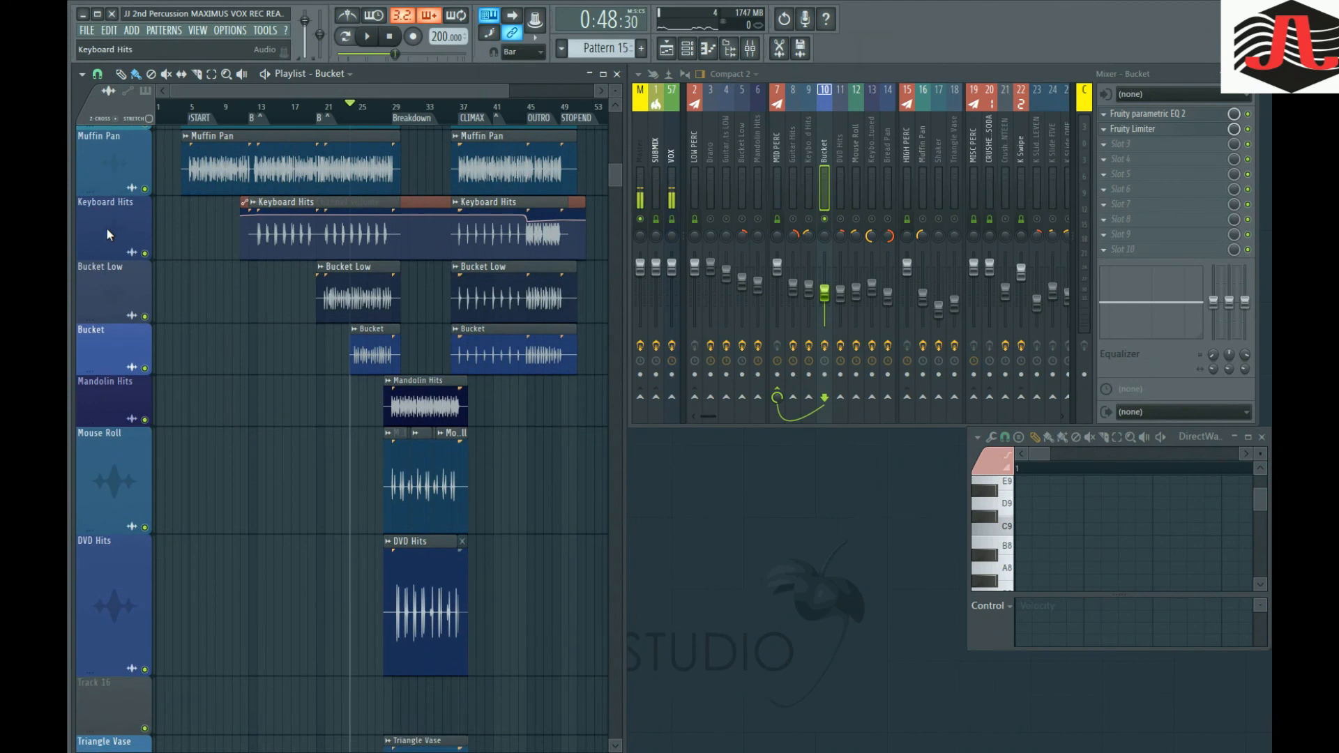
pyautogui.scroll(-2, 109, 287)
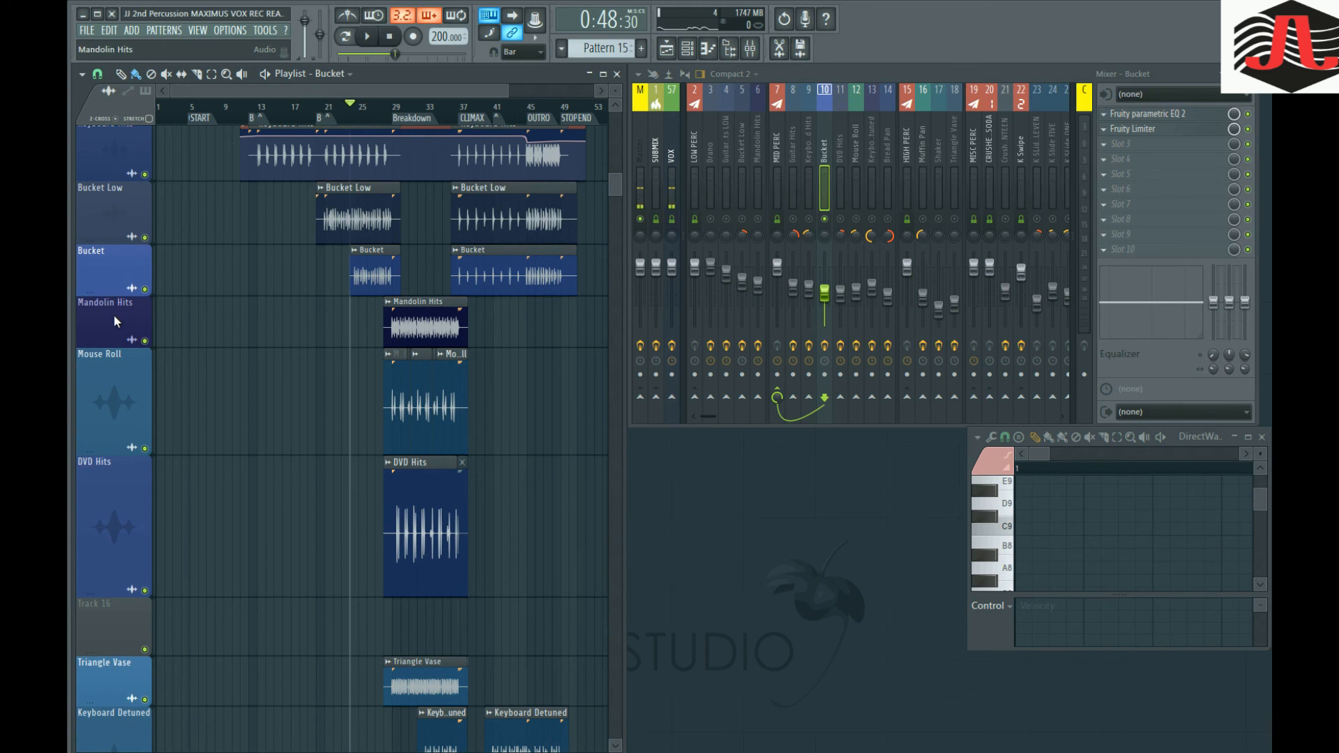
pyautogui.scroll(-2, 113, 314)
pyautogui.scroll(-2, 113, 307)
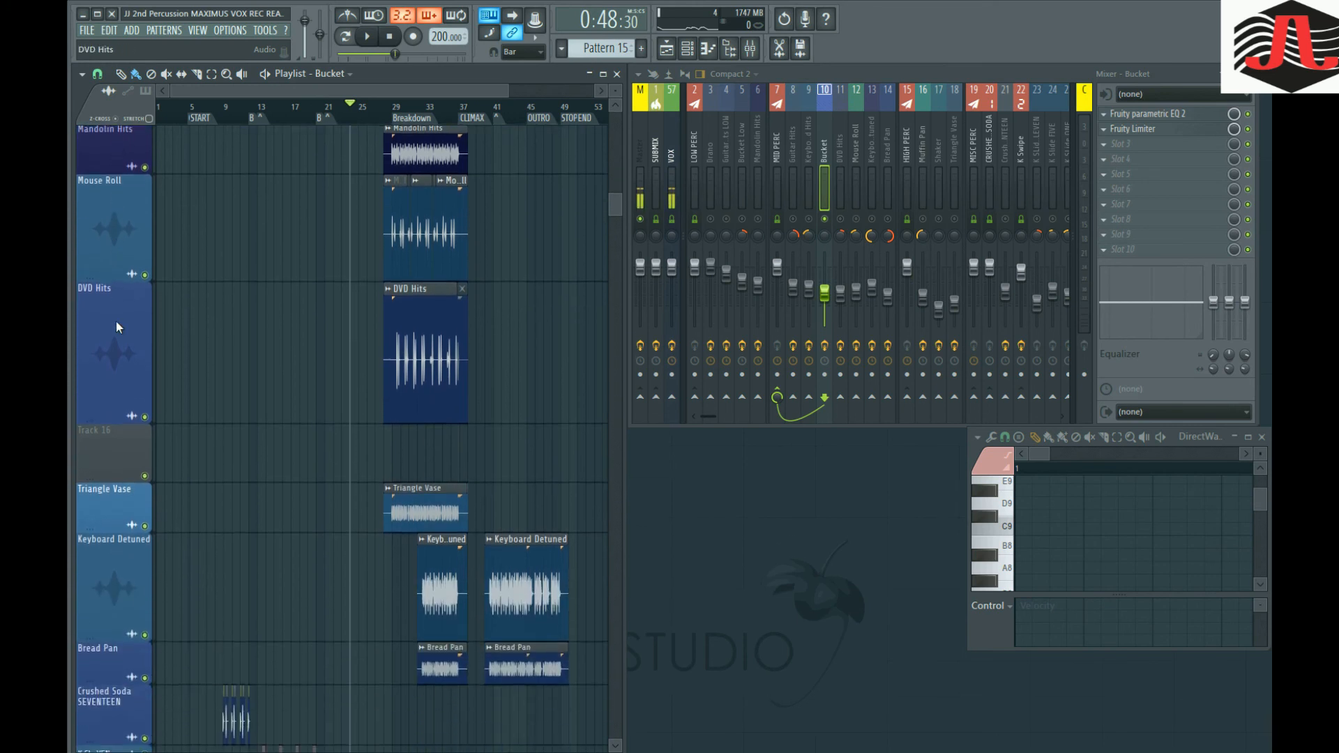
pyautogui.scroll(-6, 110, 326)
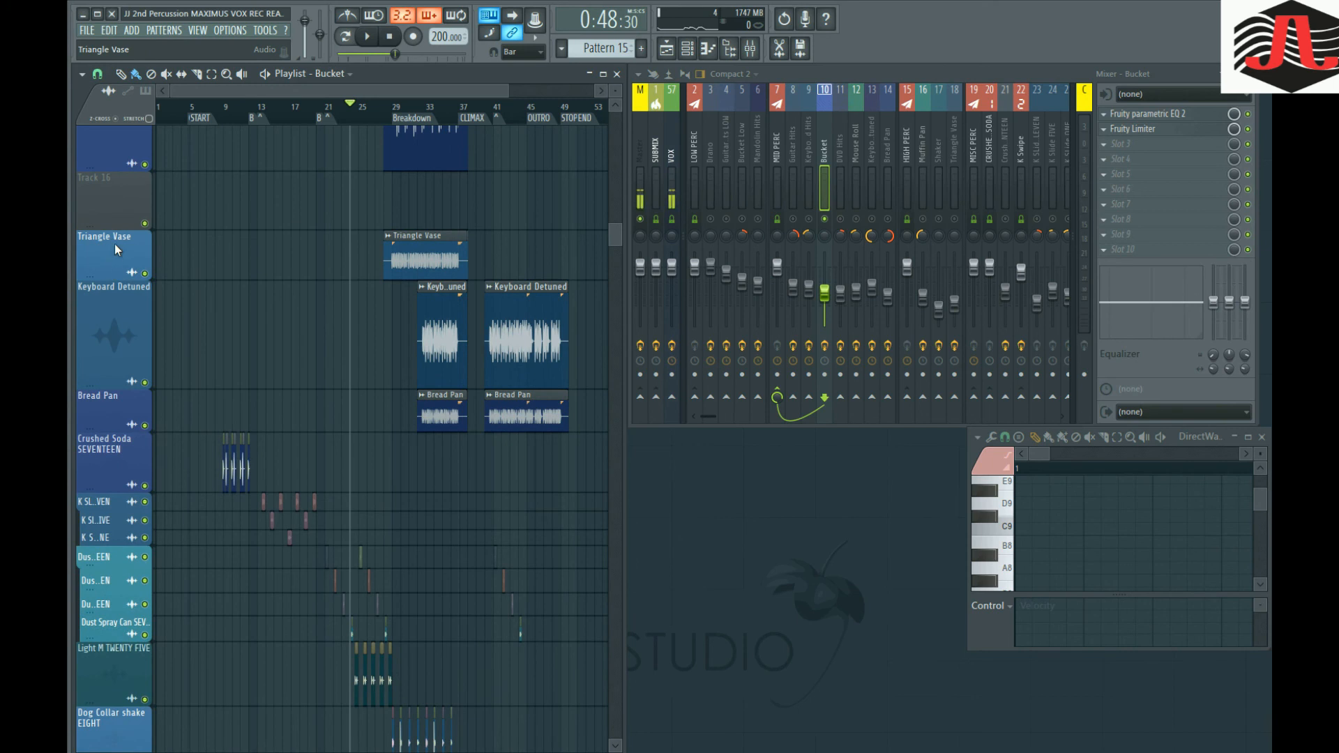
# Increase the playlist track heights of Triangle Vase and Bread Pan so their waveforms are easier to read.
pyautogui.scroll(-2, 117, 241)
pyautogui.scroll(1, 113, 209)
pyautogui.moveTo(108, 217); pyautogui.dragTo(108, 236)
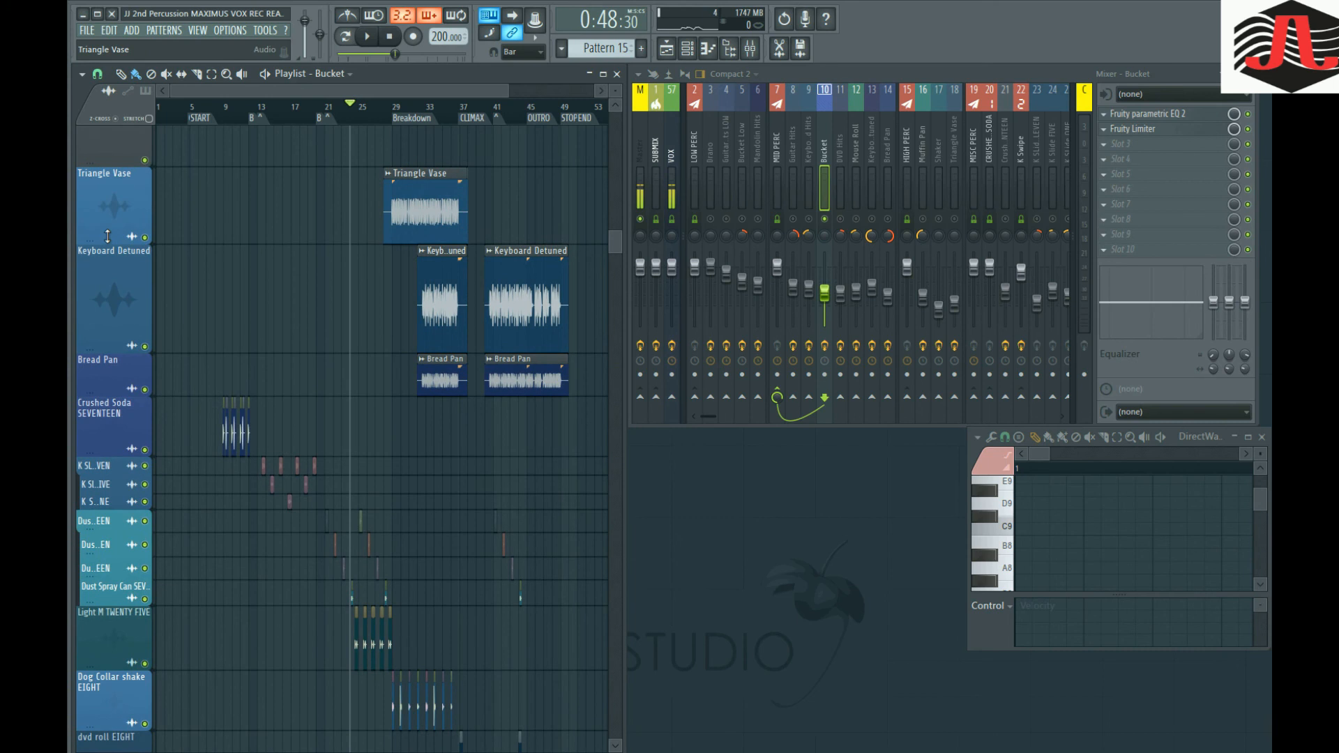
pyautogui.scroll(-1, 102, 266)
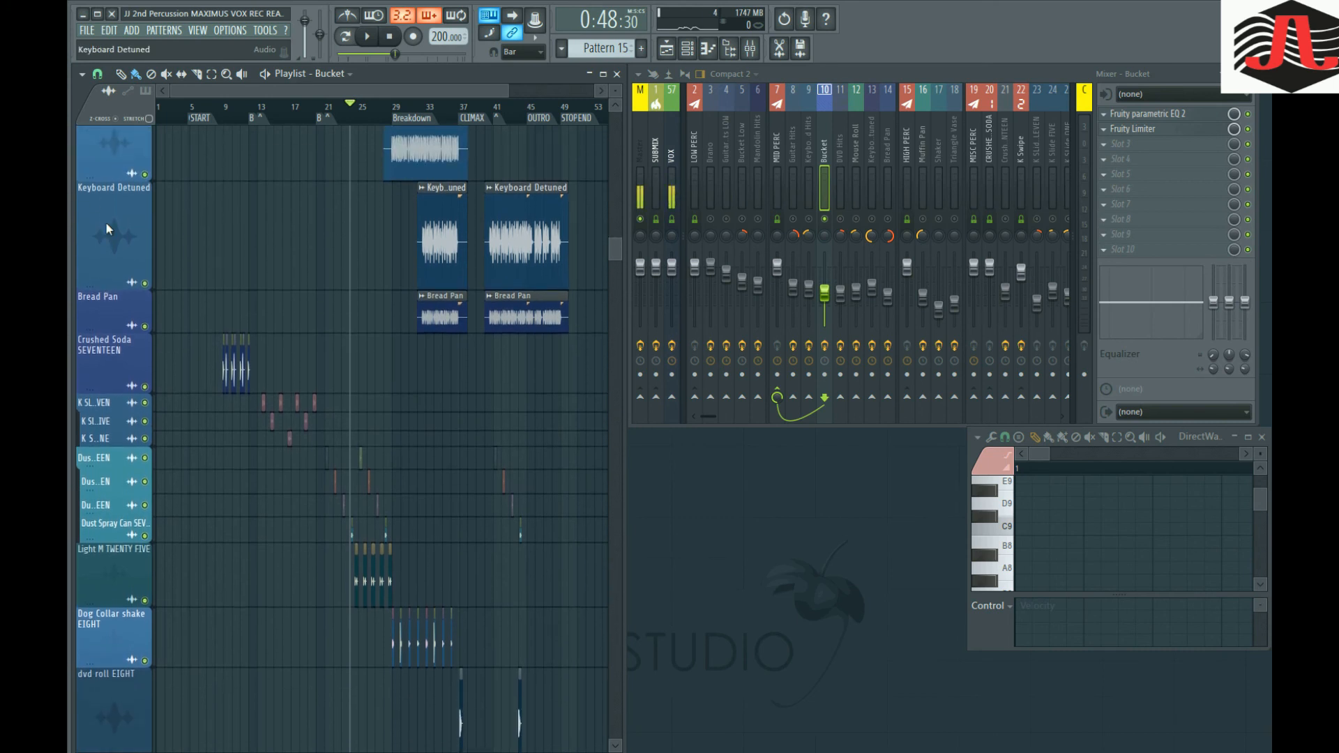
pyautogui.scroll(-2, 106, 222)
pyautogui.moveTo(101, 232); pyautogui.dragTo(107, 266)
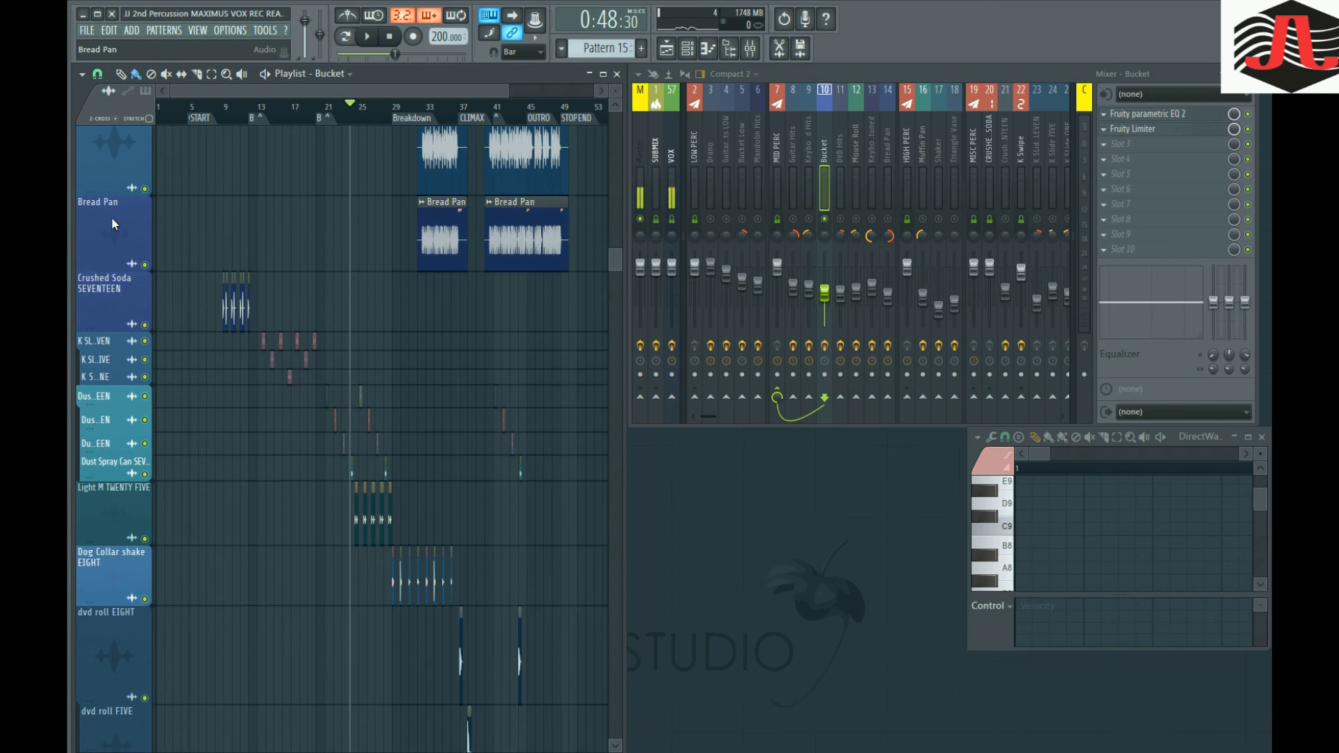
# Audition the Crushed Soda TWENTY TWO clip from bar 9 with its mixer track soloed, and close its channel settings.
pyautogui.scroll(-1, 112, 219)
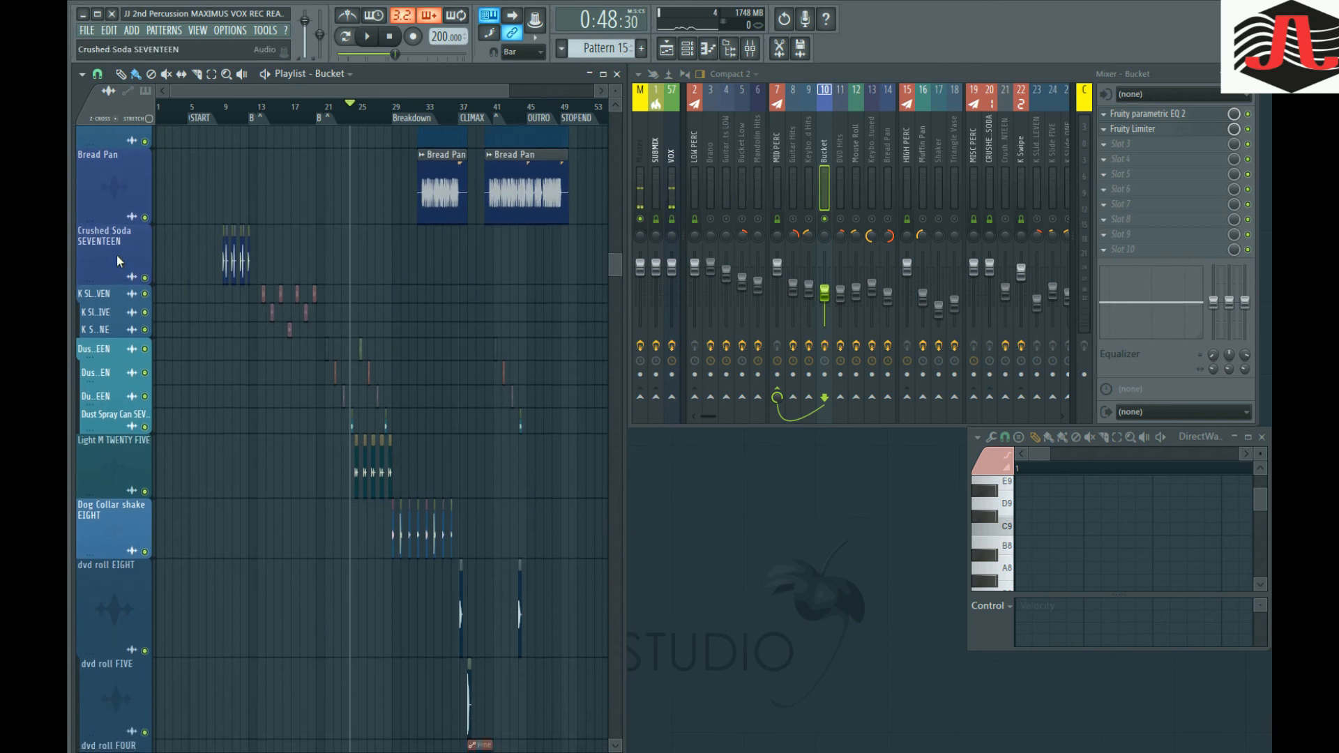
pyautogui.click(224, 106)
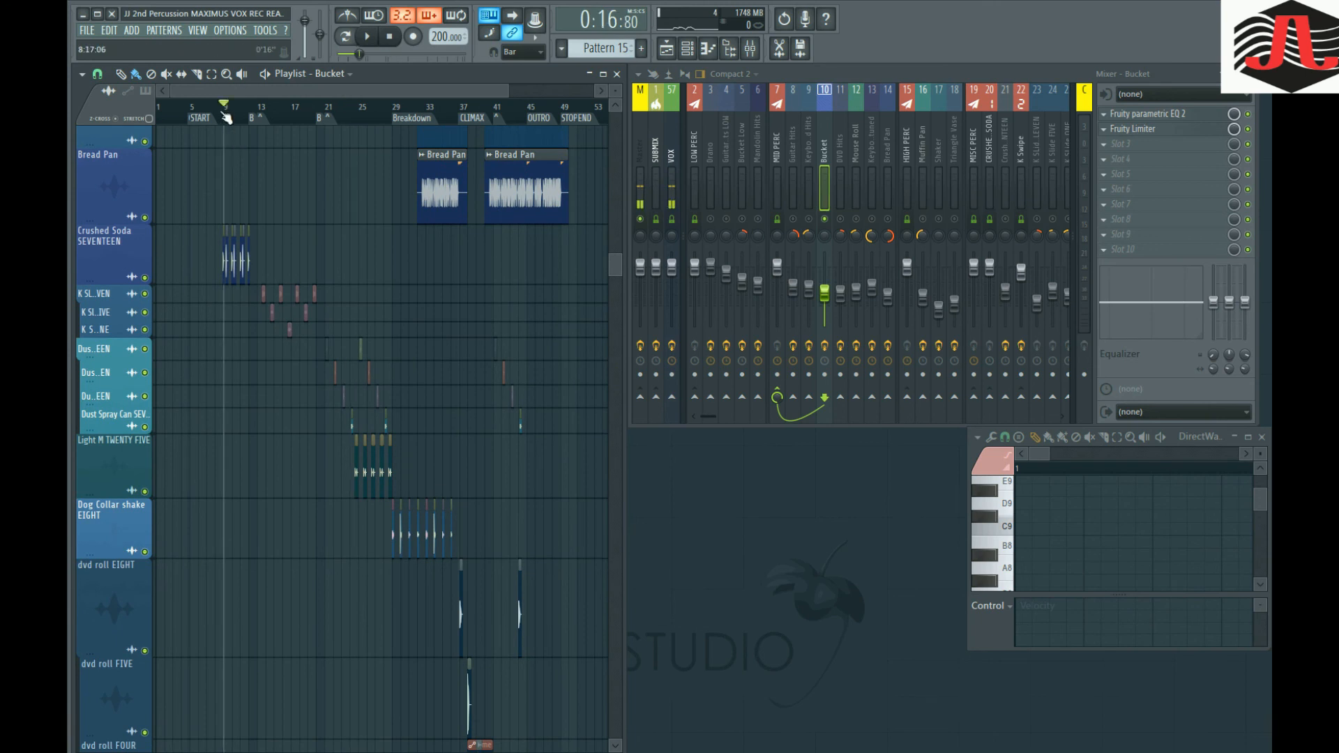
pyautogui.scroll(3, 234, 259)
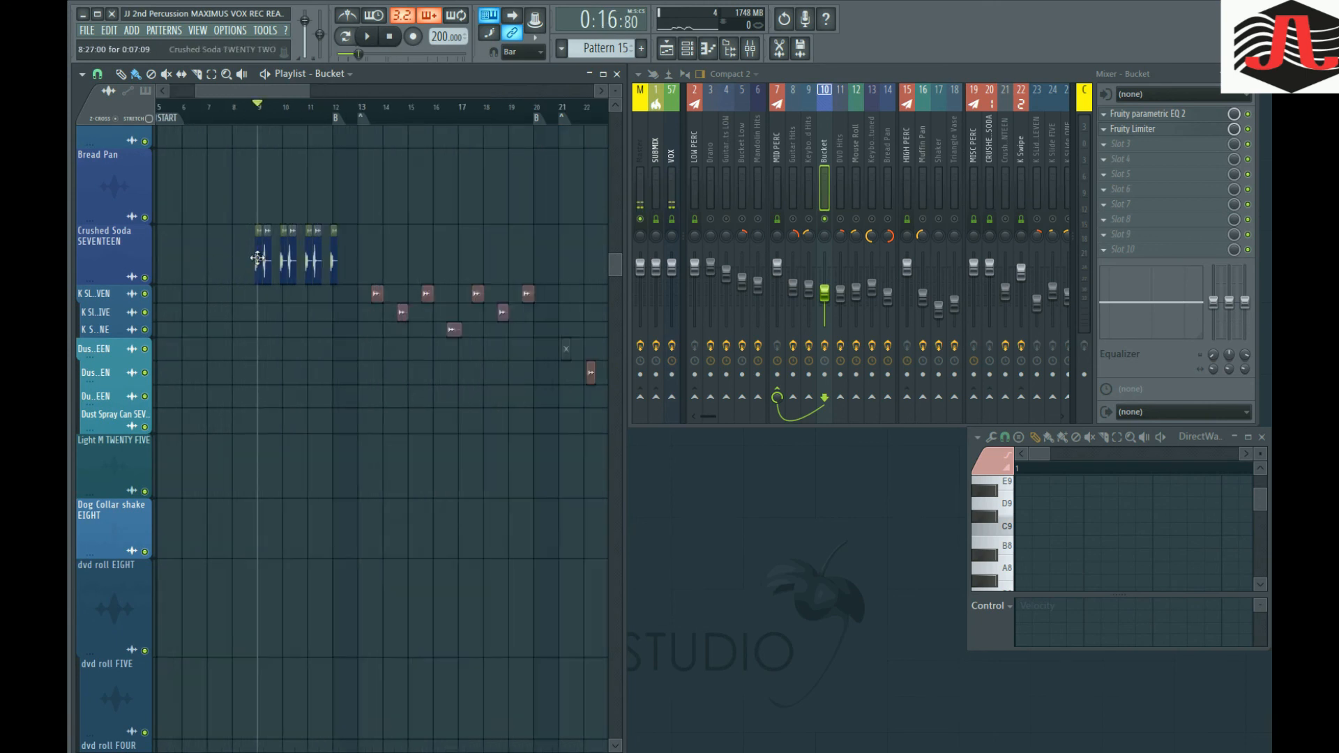
pyautogui.doubleClick(260, 252)
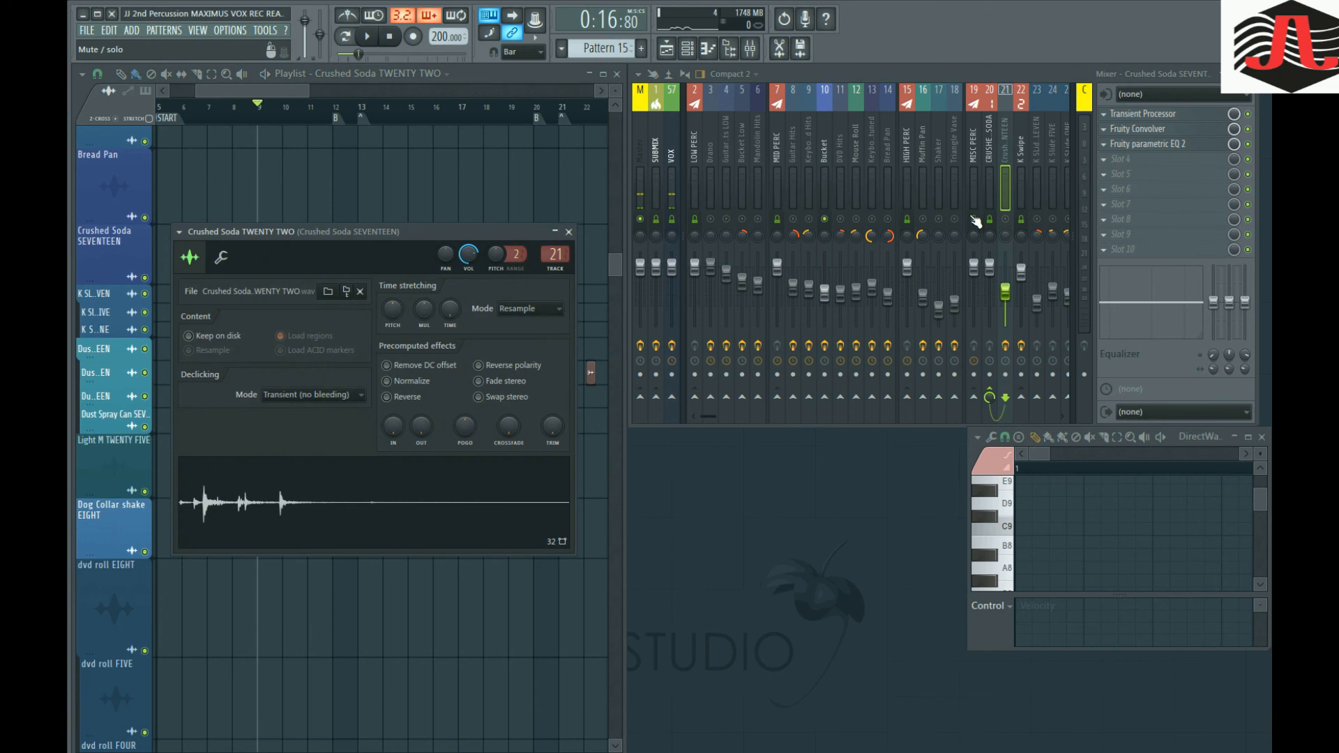
pyautogui.press('space')
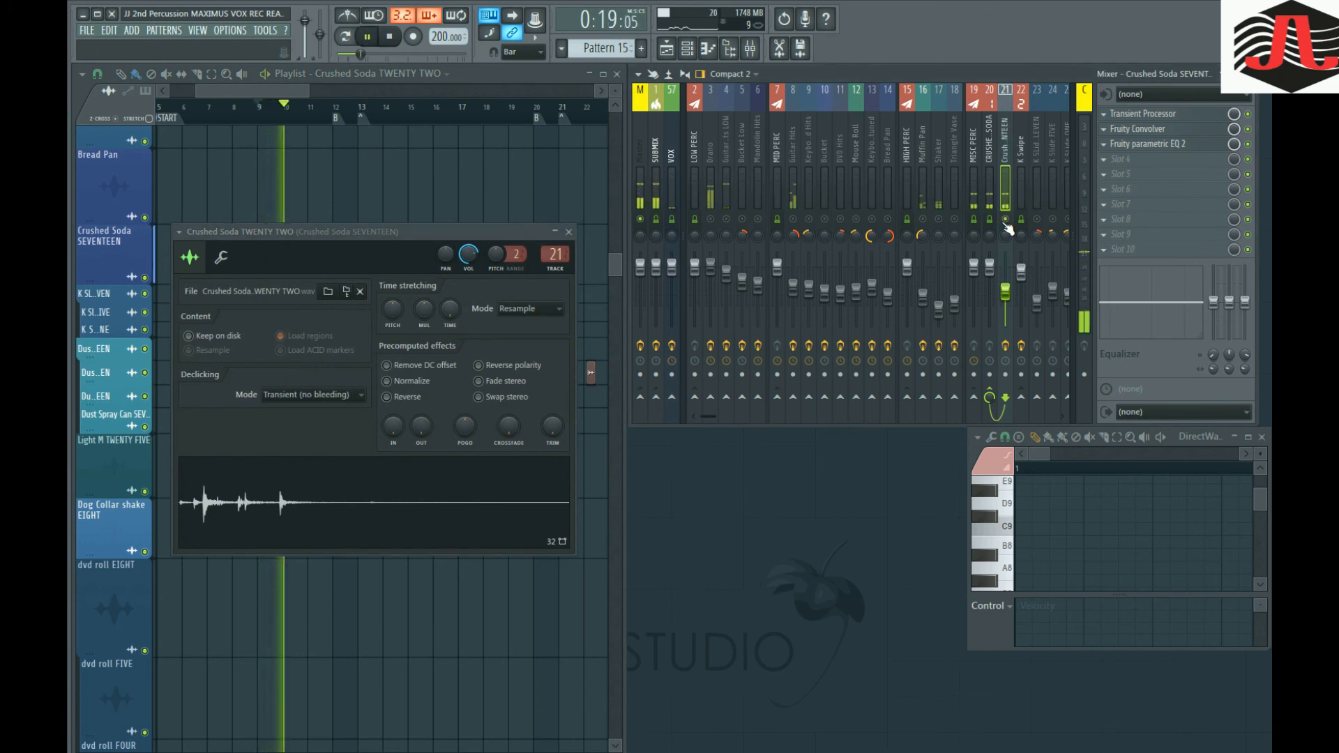
pyautogui.press('space')
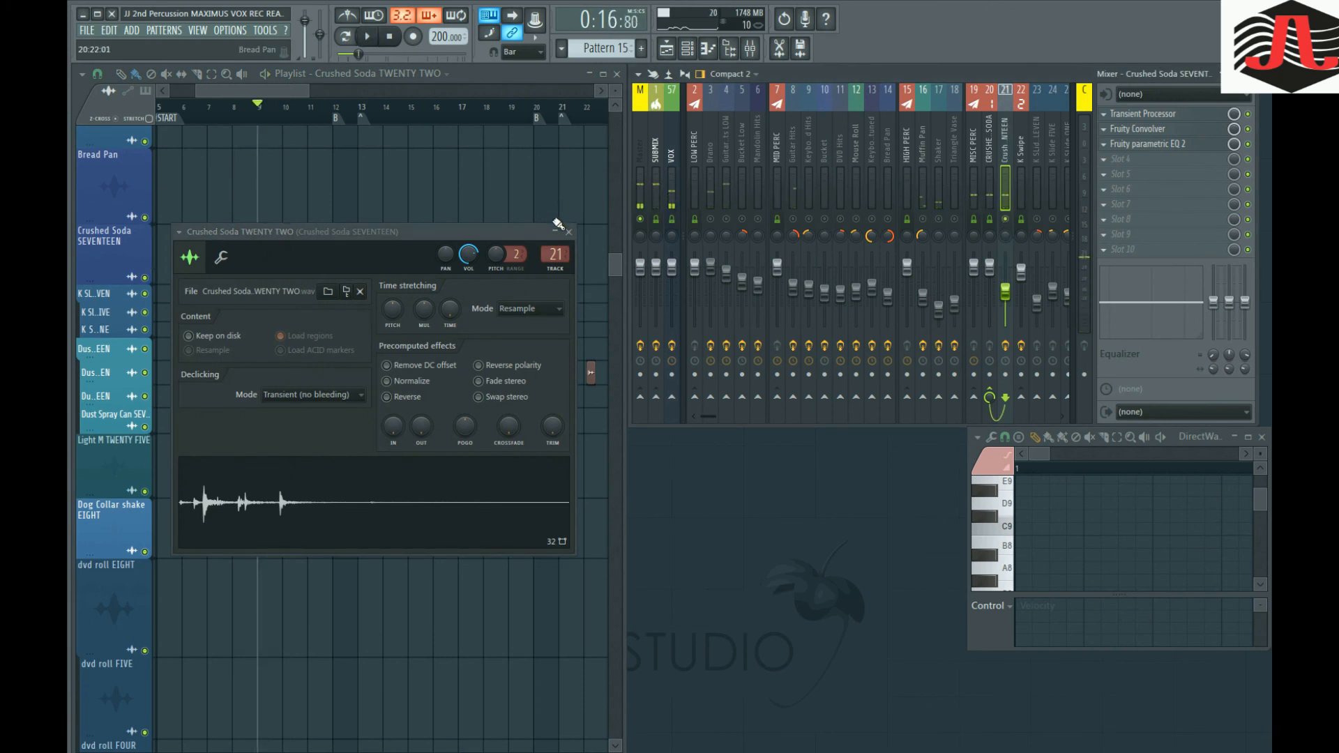
pyautogui.click(569, 232)
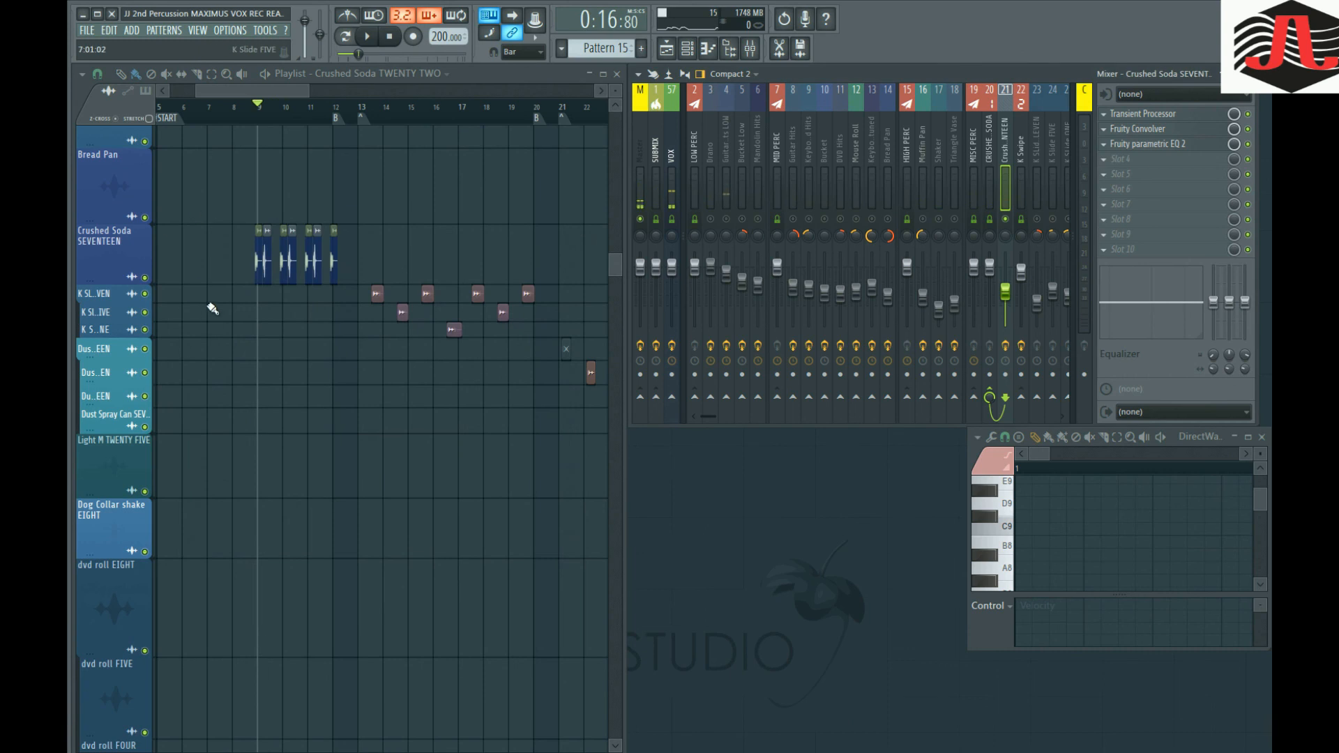
# Examine the staggered one-shot clips on the K Slide and Dust Spray Can tracks at an enlarged playlist zoom.
pyautogui.scroll(-2, 213, 309)
pyautogui.scroll(1, 170, 341)
pyautogui.scroll(1, 194, 338)
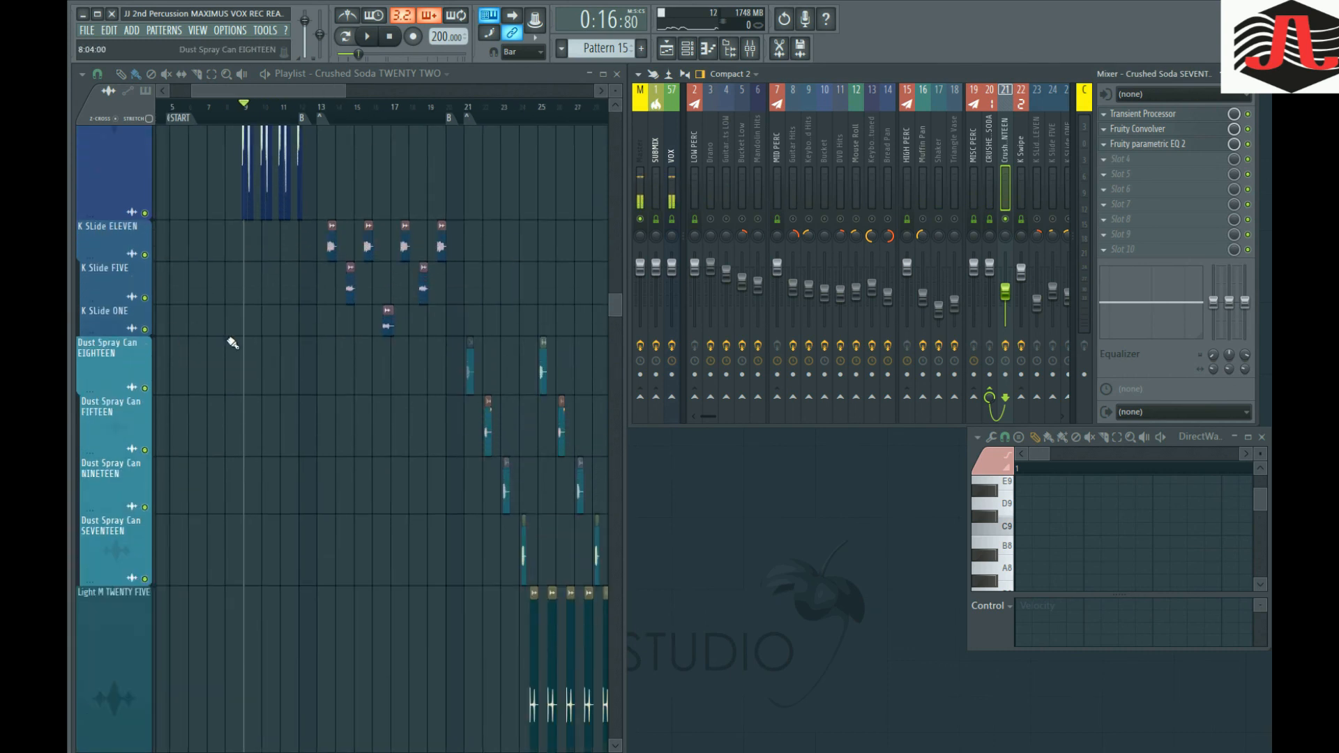
pyautogui.scroll(-2, 234, 345)
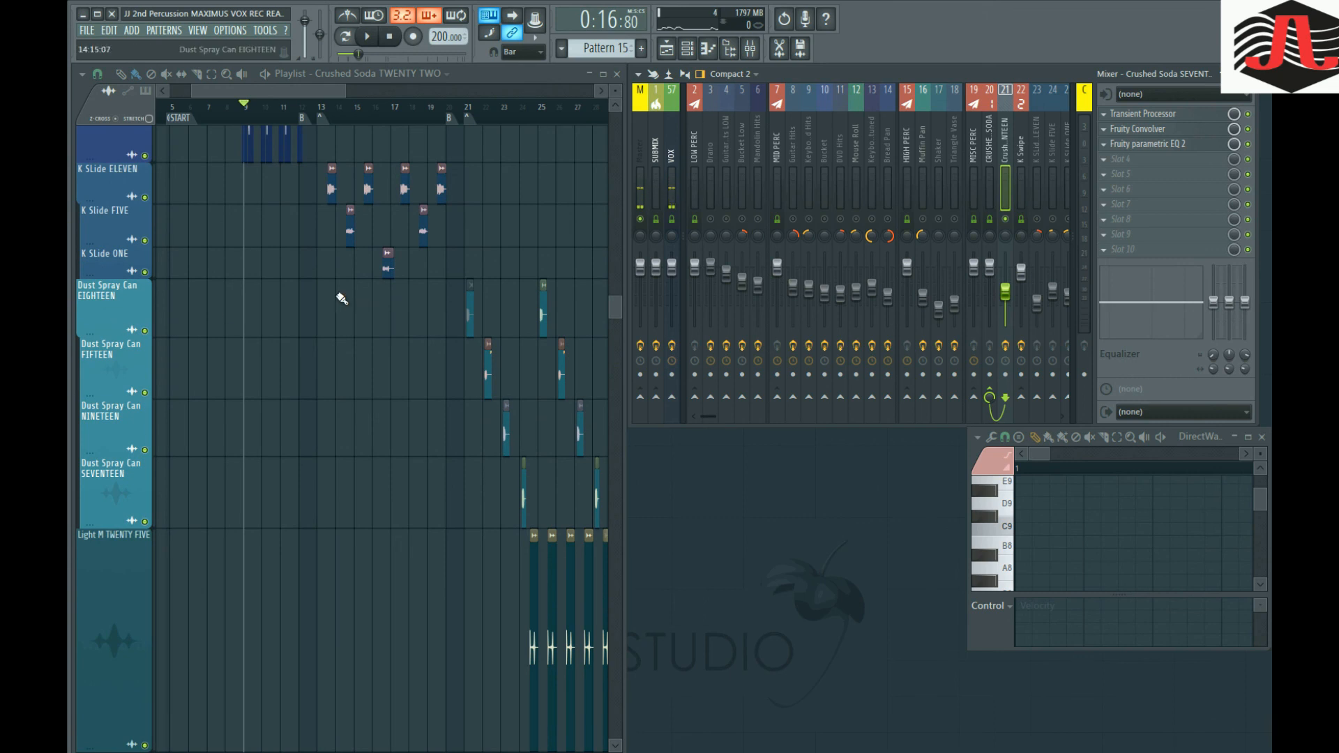
pyautogui.scroll(-3, 141, 207)
pyautogui.scroll(1, 168, 232)
pyautogui.scroll(1, 167, 232)
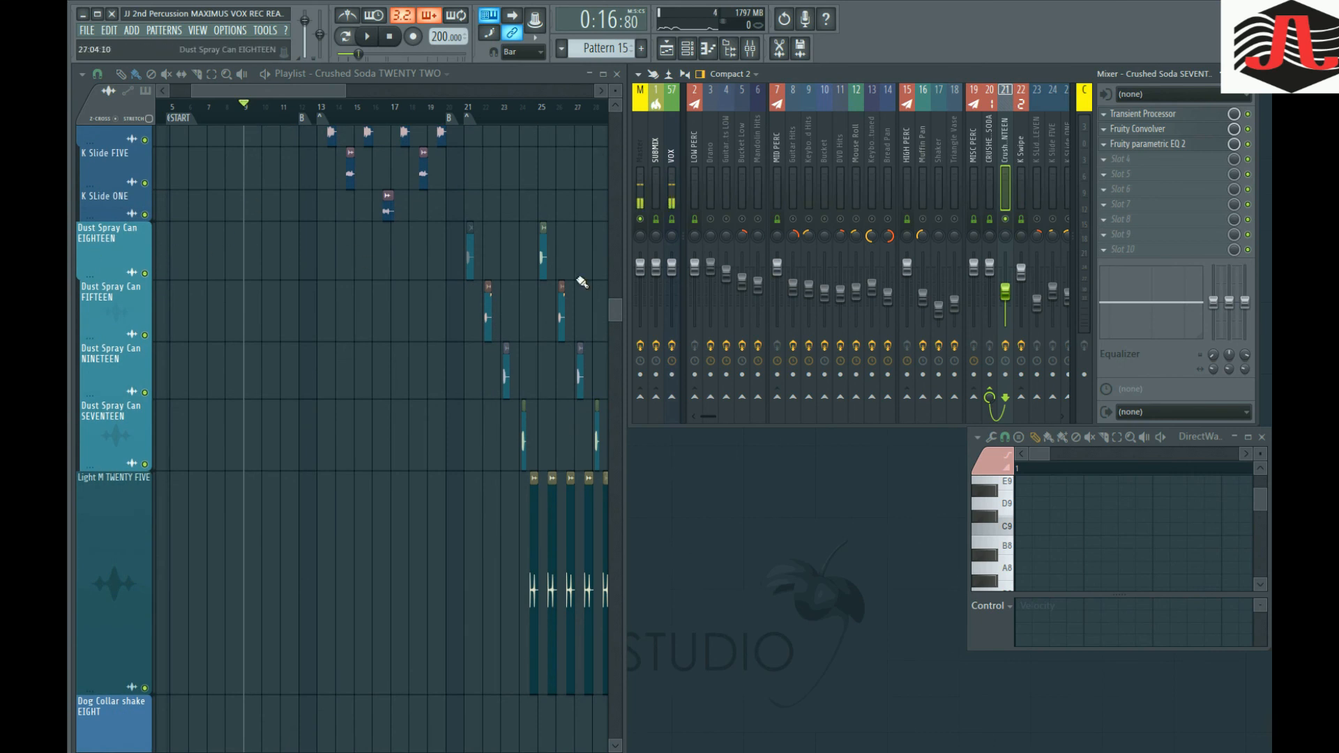
# Audition the second Dust Spray Can EIGHTEEN clip from bar 25 with its mixer track soloed.
pyautogui.doubleClick(545, 247)
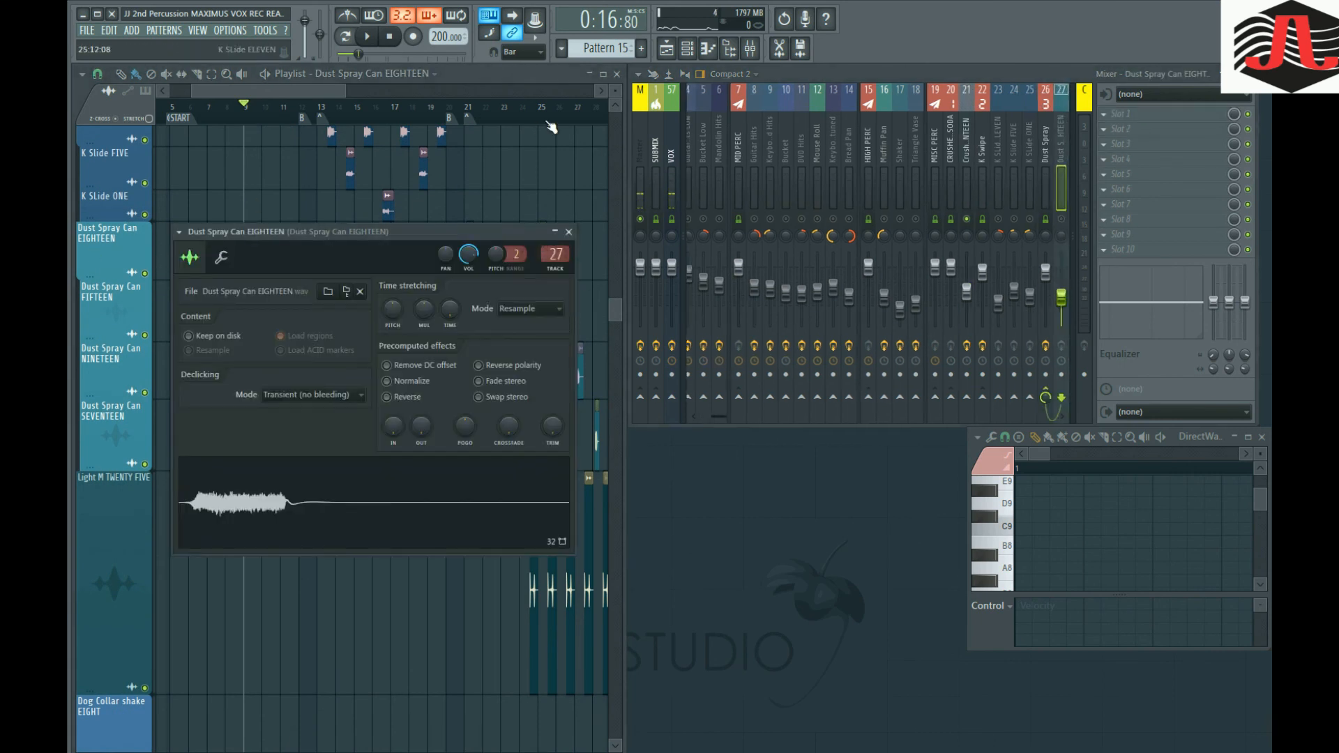
pyautogui.click(542, 111)
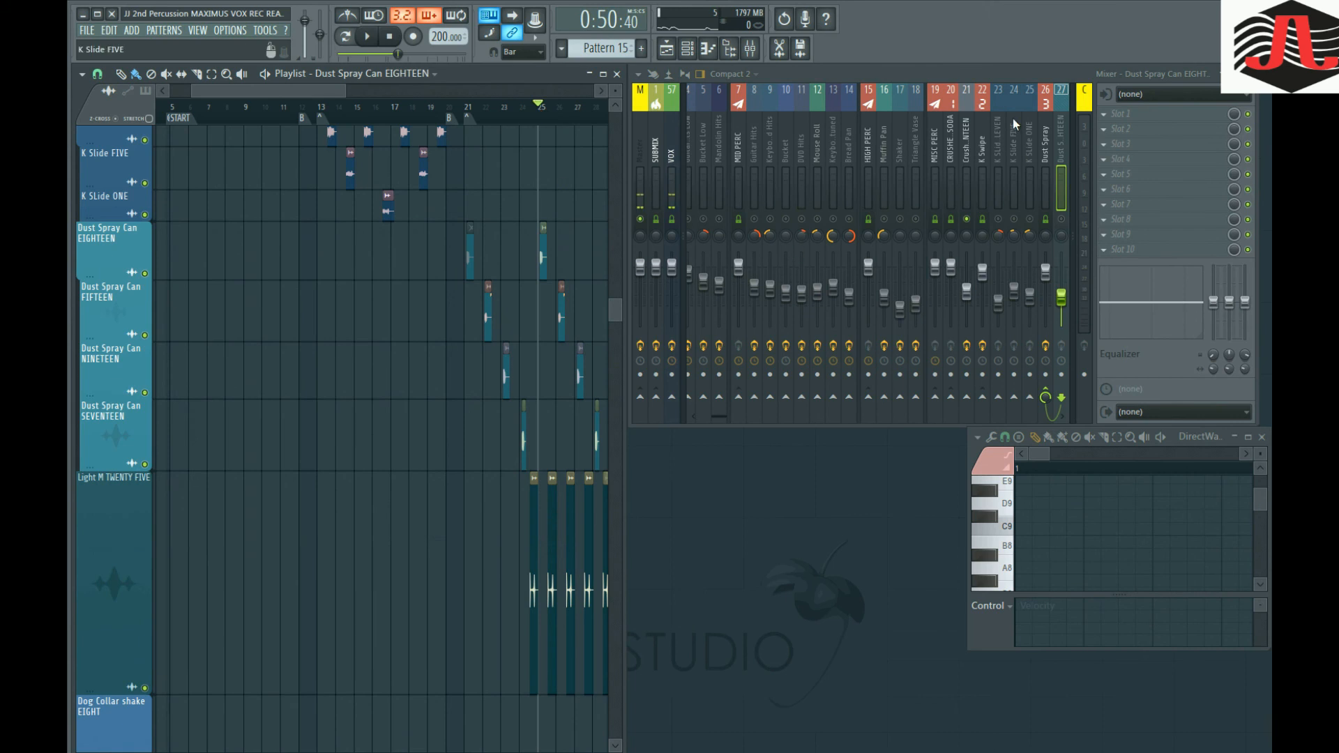
pyautogui.hscroll(3, 1013, 119)
pyautogui.press('space')
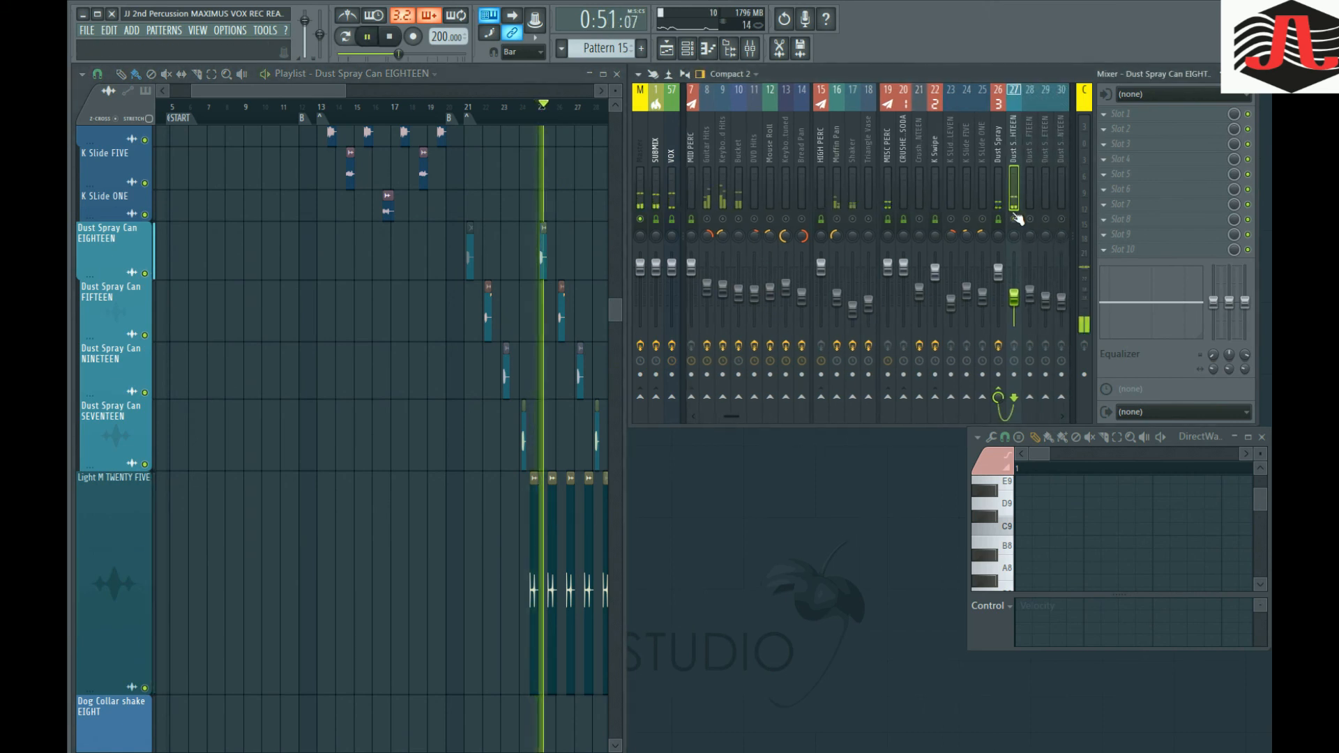
pyautogui.press('space')
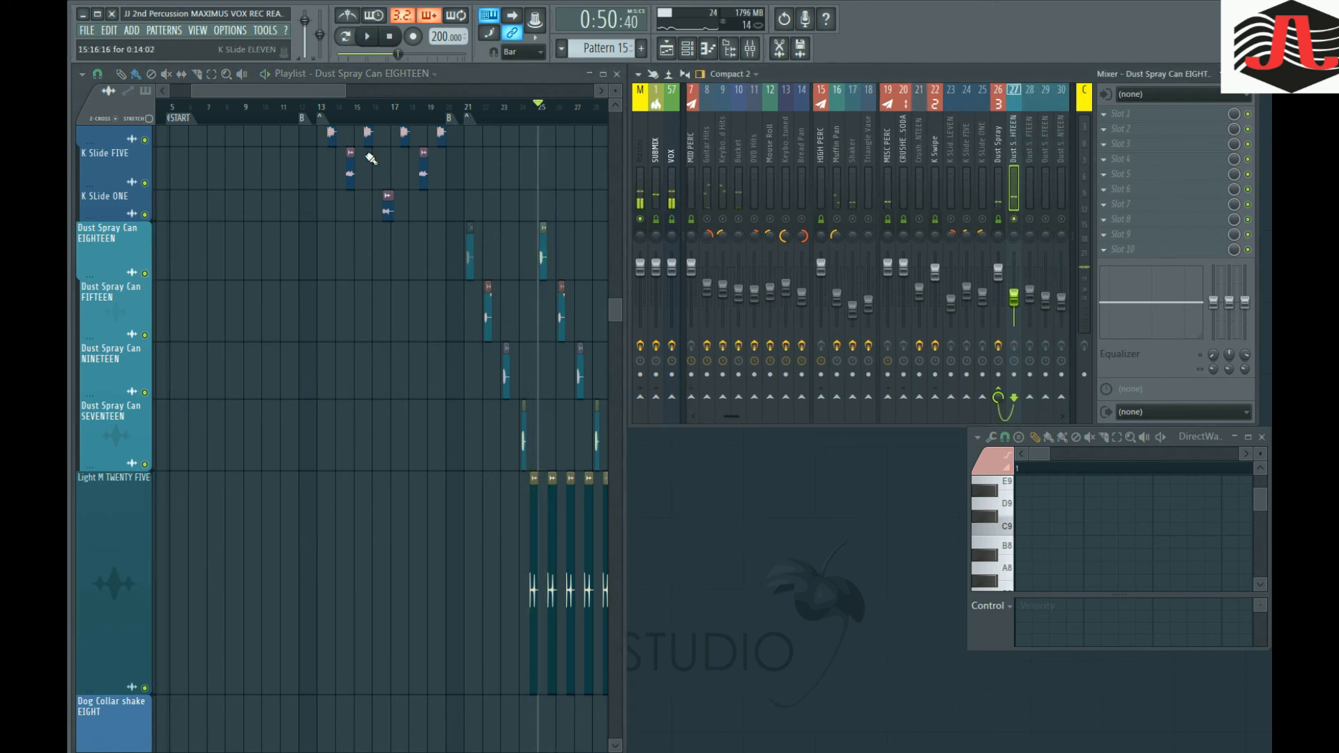
# Look through the tracks from Light M TWENTY FIVE down to the Crash tracks, and inspect the Dust Spray Can SEVENTEEN clip at bar 13.
pyautogui.scroll(-4, 114, 317)
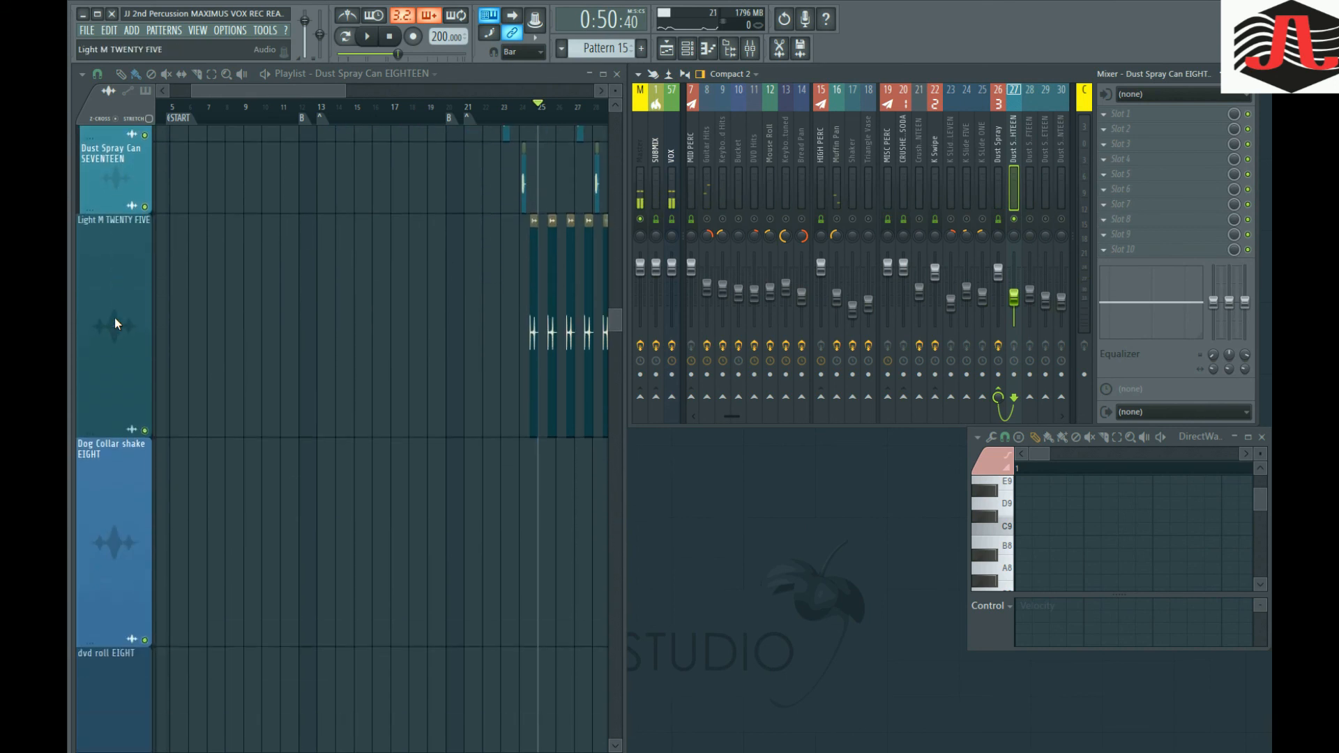
pyautogui.scroll(-2, 275, 330)
pyautogui.scroll(-2, 268, 329)
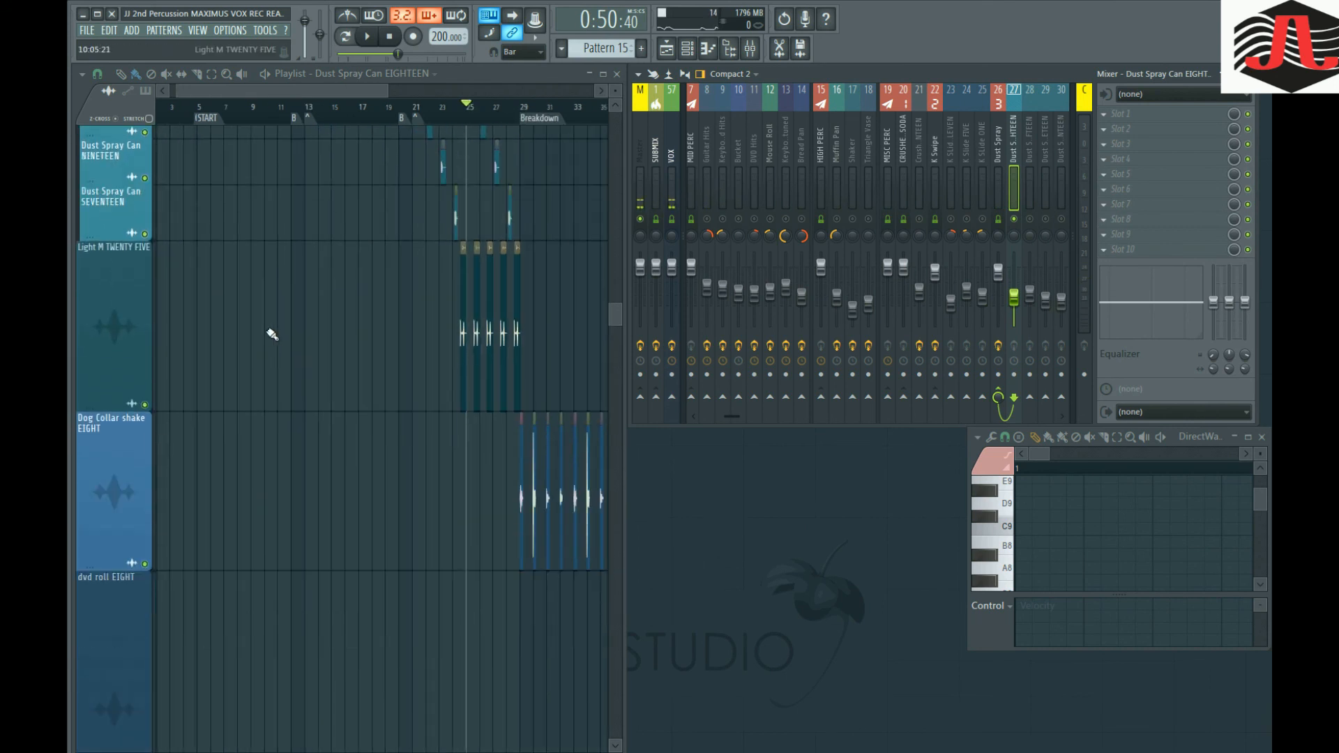
pyautogui.scroll(-8, 272, 334)
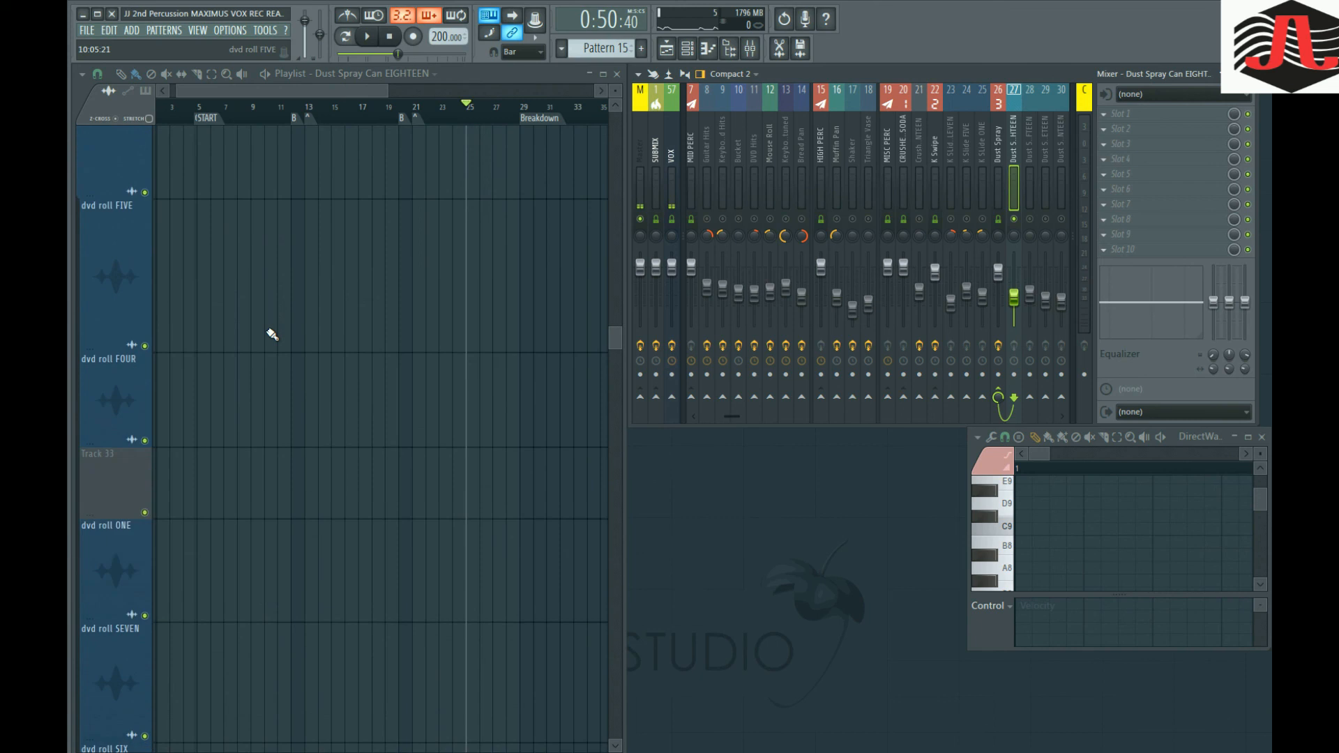
pyautogui.scroll(-8, 272, 334)
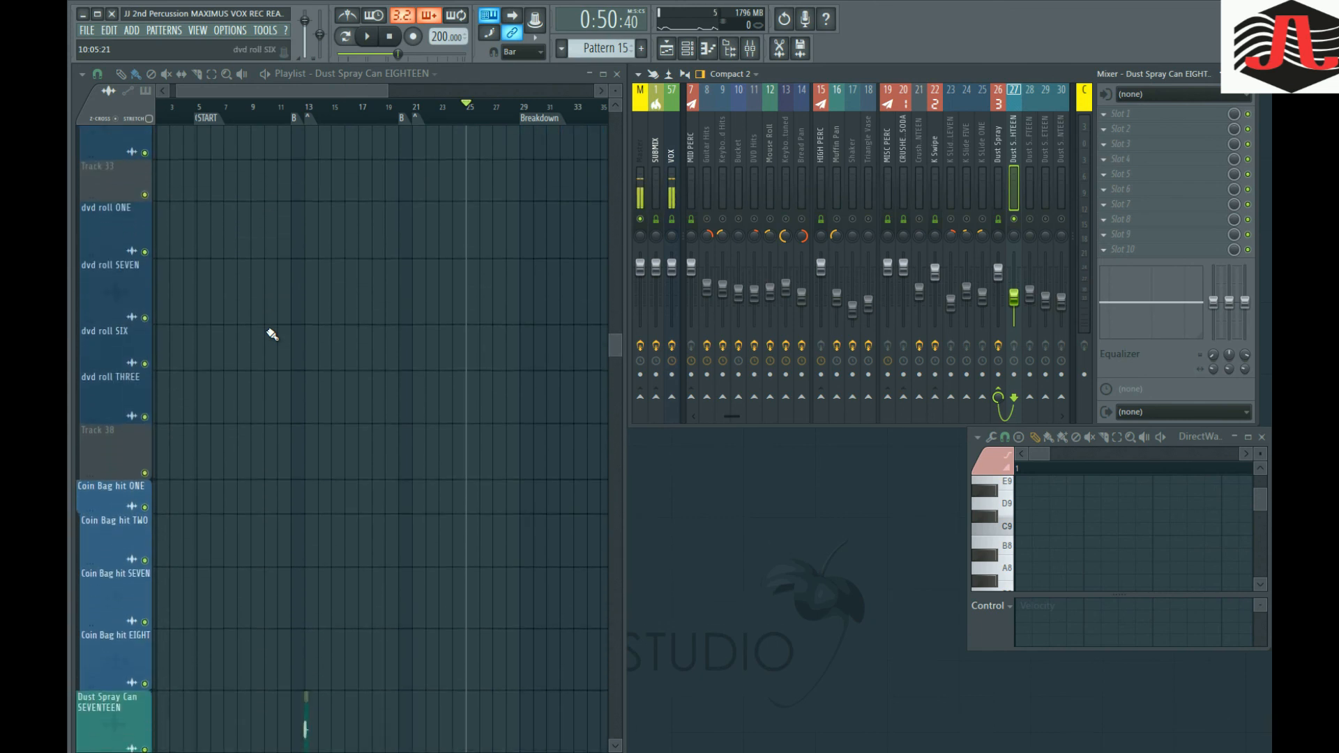
pyautogui.scroll(-6, 272, 334)
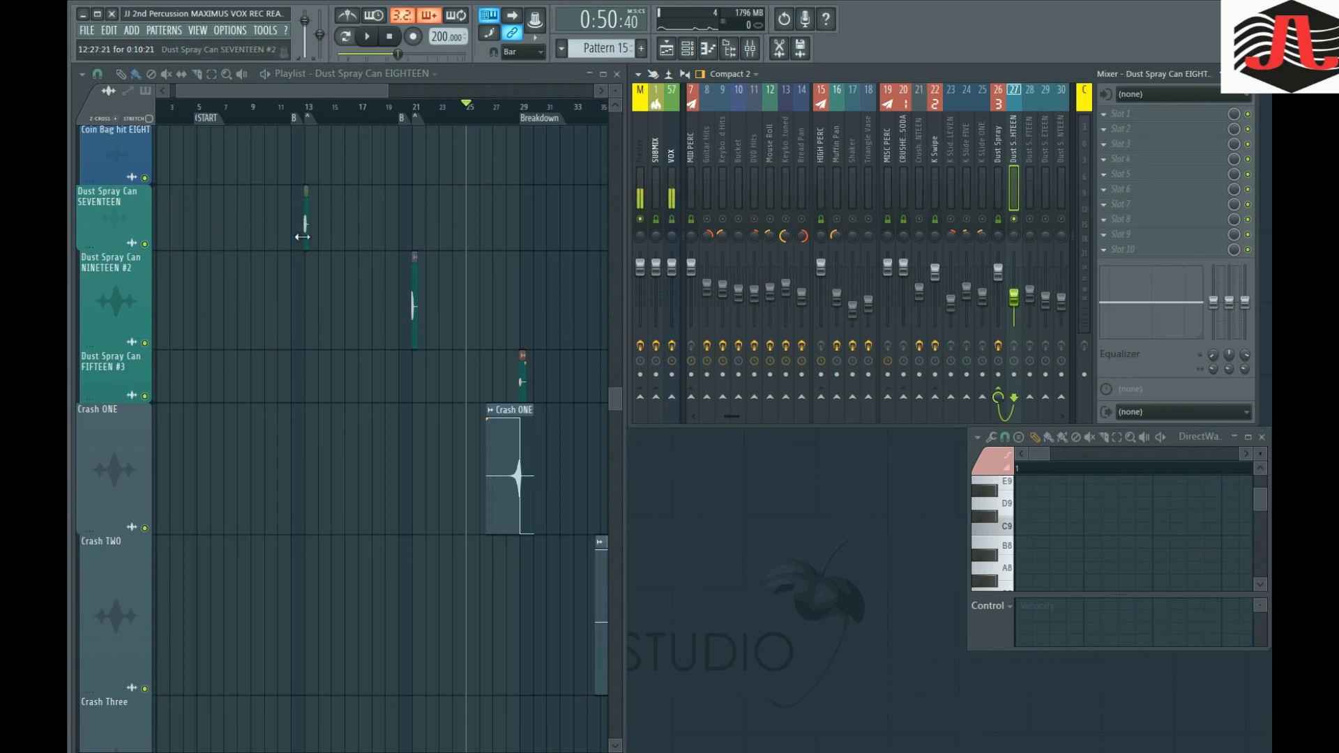
pyautogui.scroll(5, 287, 307)
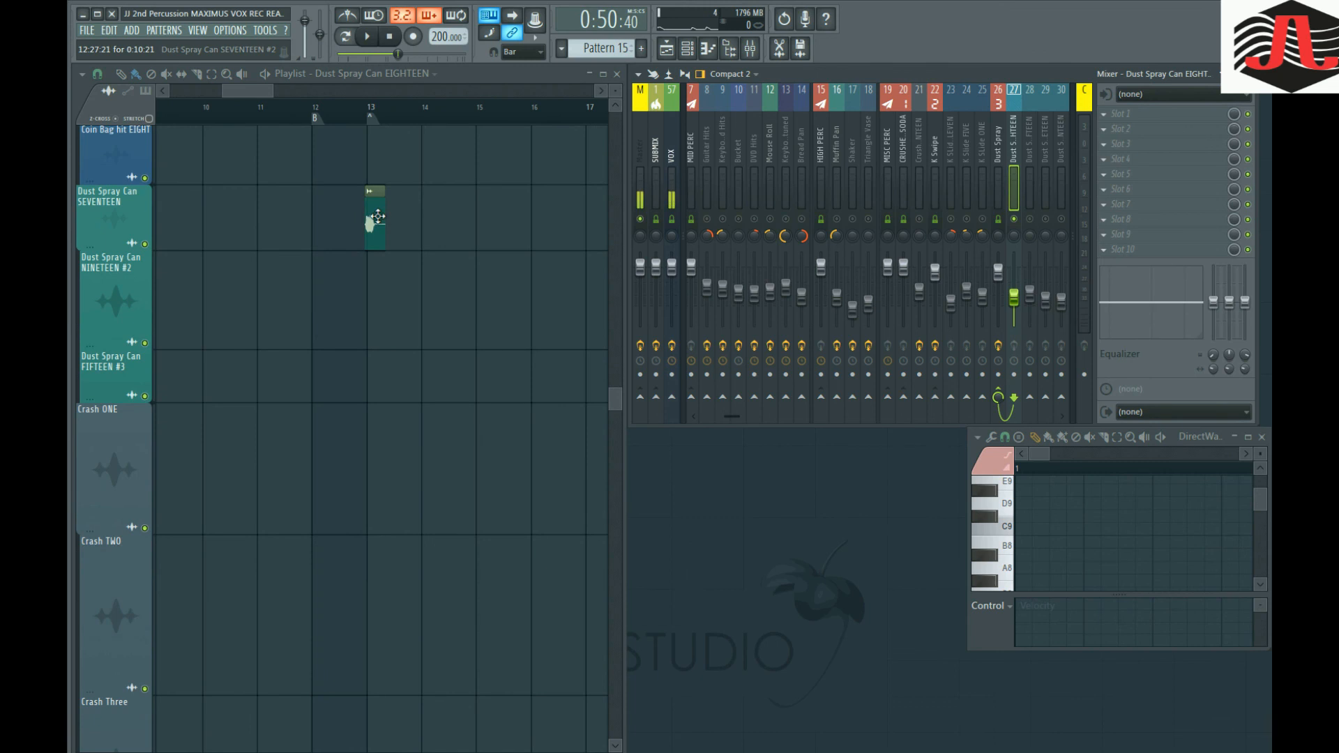
# Audition the Dust Spray Can SEVENTEEN #2 clip at bar 13 with its mixer track soloed.
pyautogui.doubleClick(377, 217)
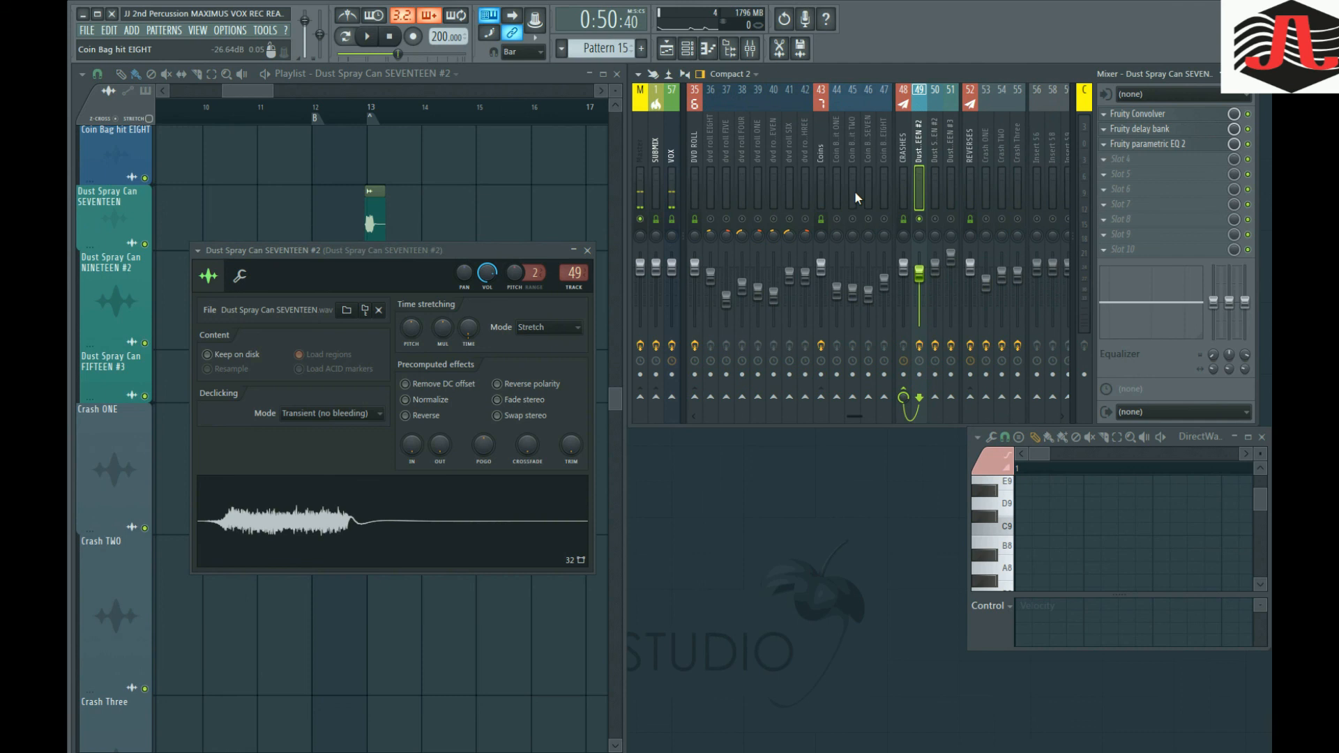
pyautogui.click(370, 108)
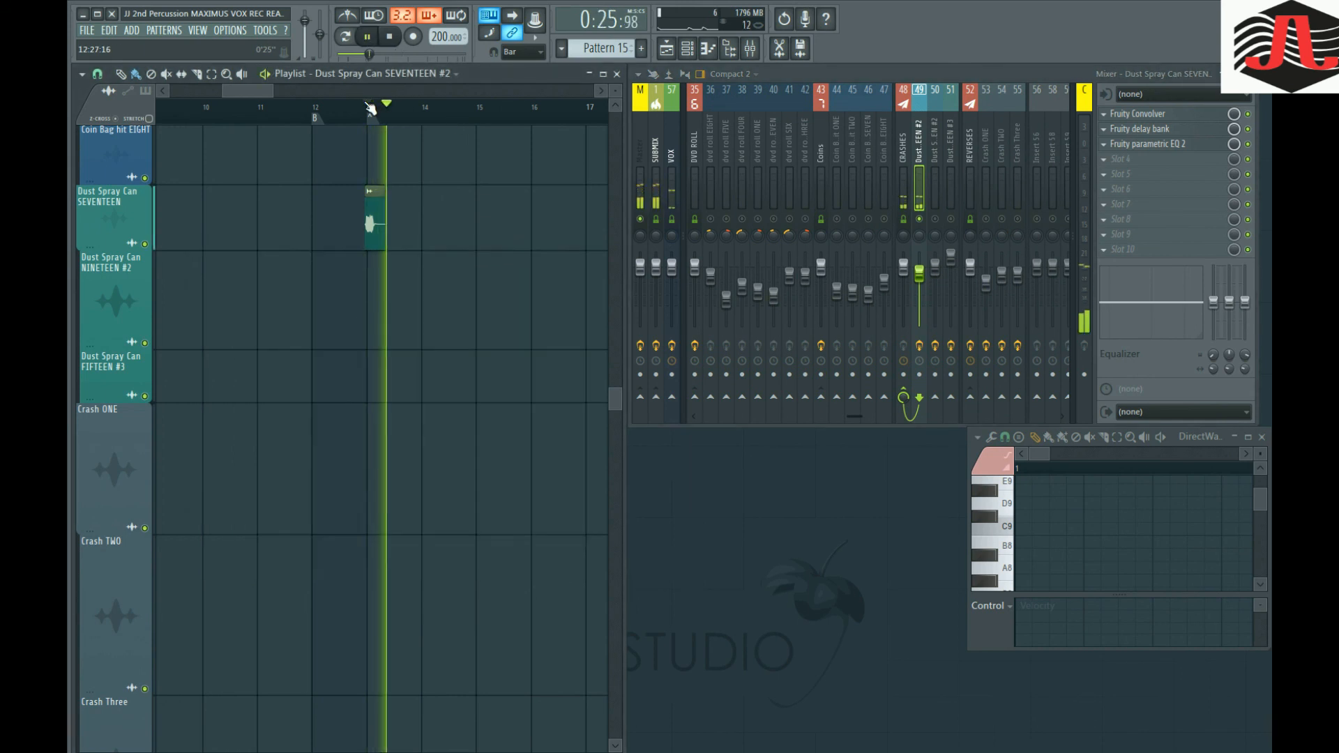
pyautogui.click(334, 113)
pyautogui.press('space')
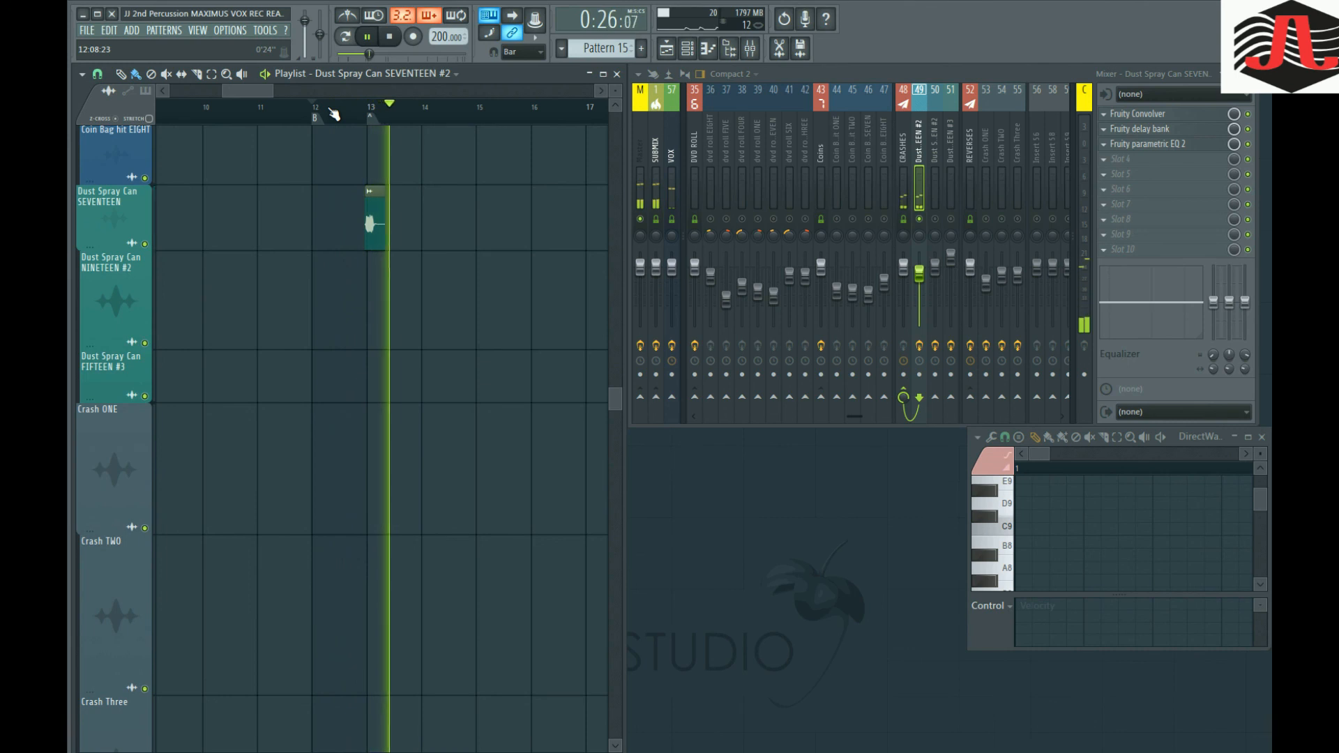
pyautogui.press('space')
# Audition the reversed Crash ONE clip from bar 26 with its mixer track soloed, close its channel settings and stop playback.
pyautogui.scroll(-5, 377, 349)
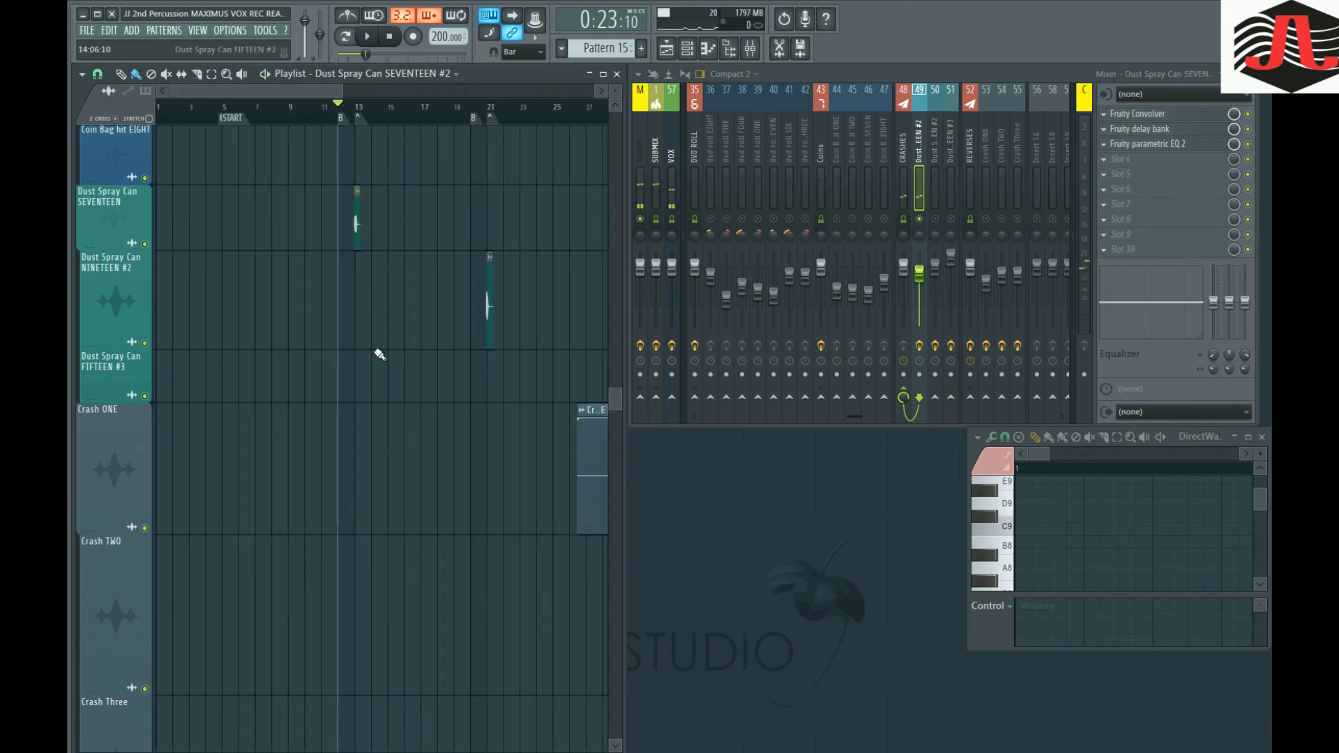
pyautogui.scroll(-3, 439, 328)
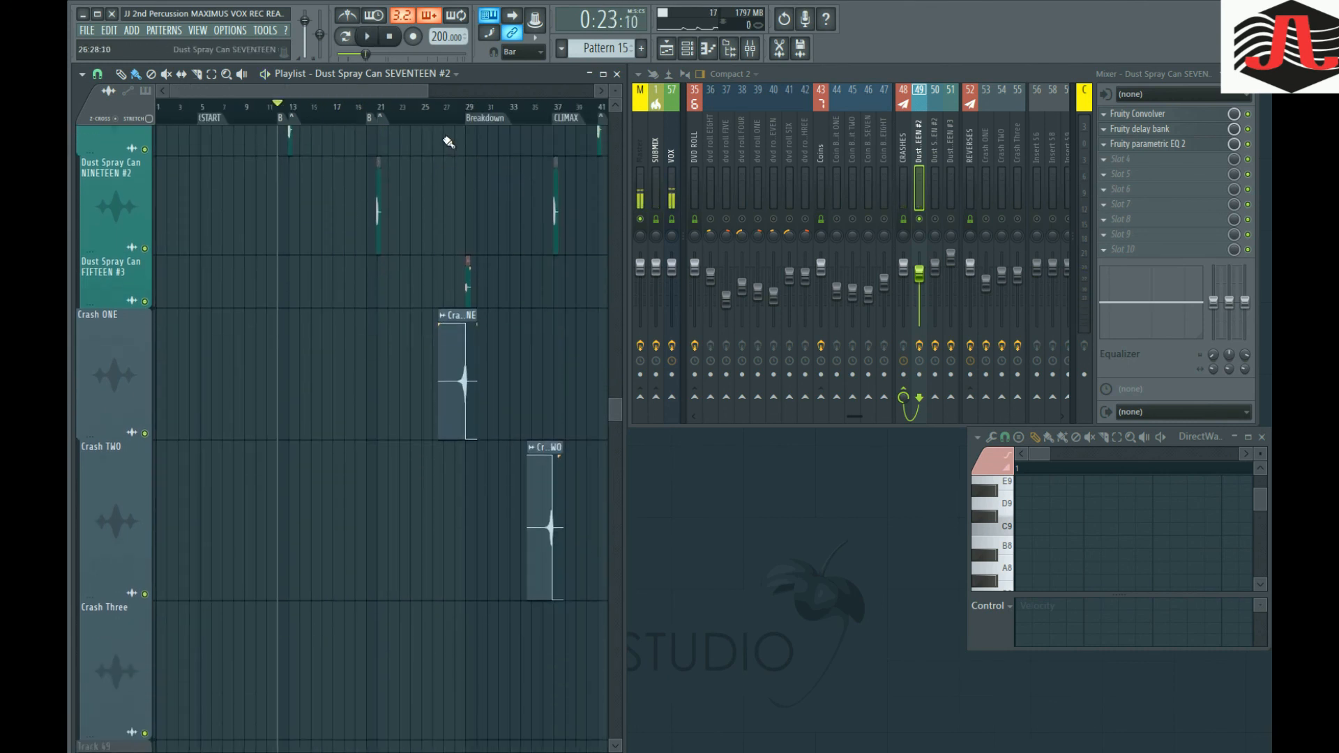
pyautogui.click(444, 113)
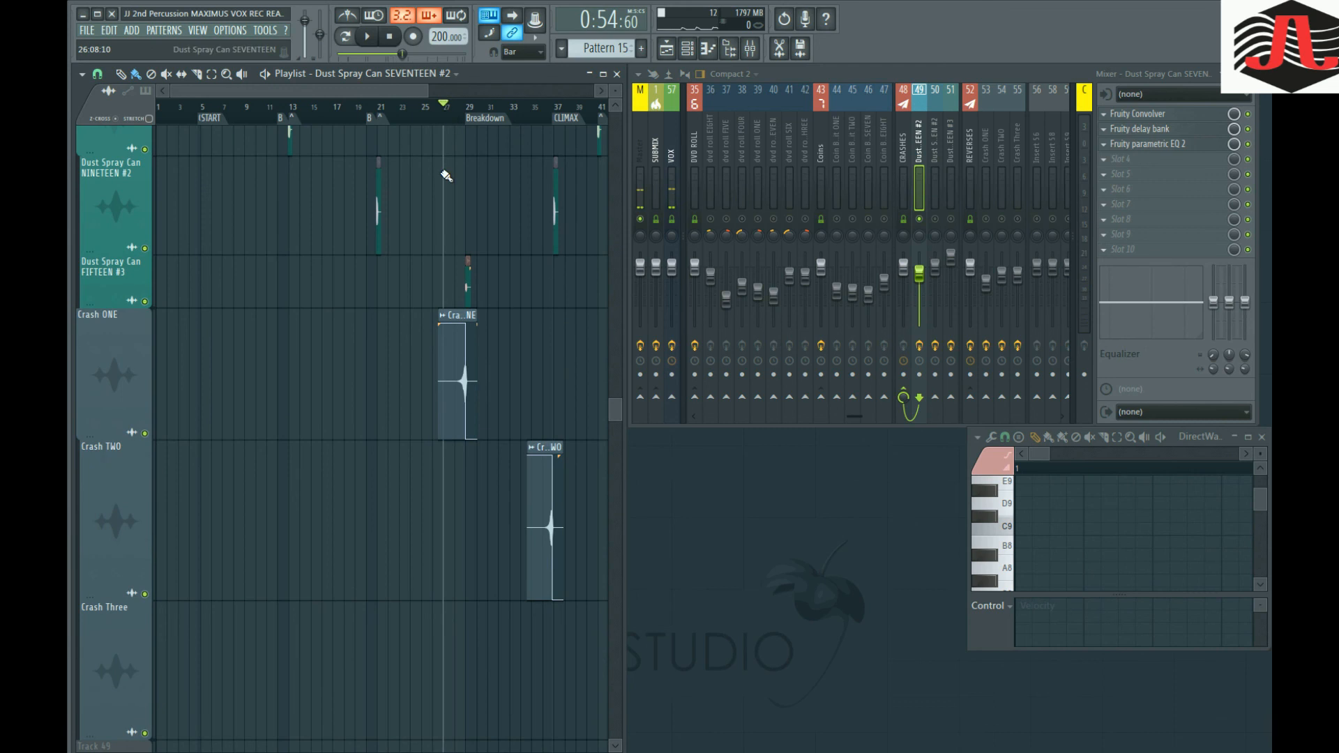
pyautogui.doubleClick(465, 351)
pyautogui.press('space')
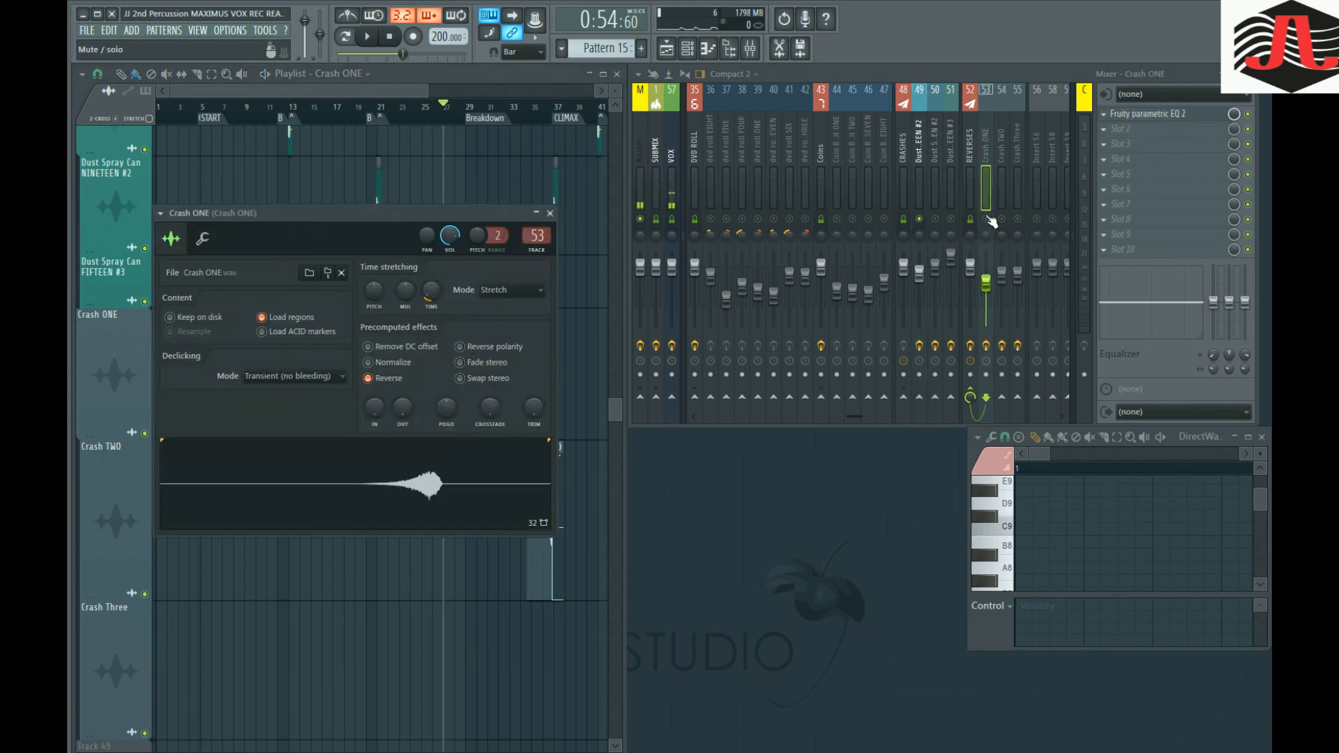
pyautogui.moveTo(459, 212); pyautogui.dragTo(884, 311)
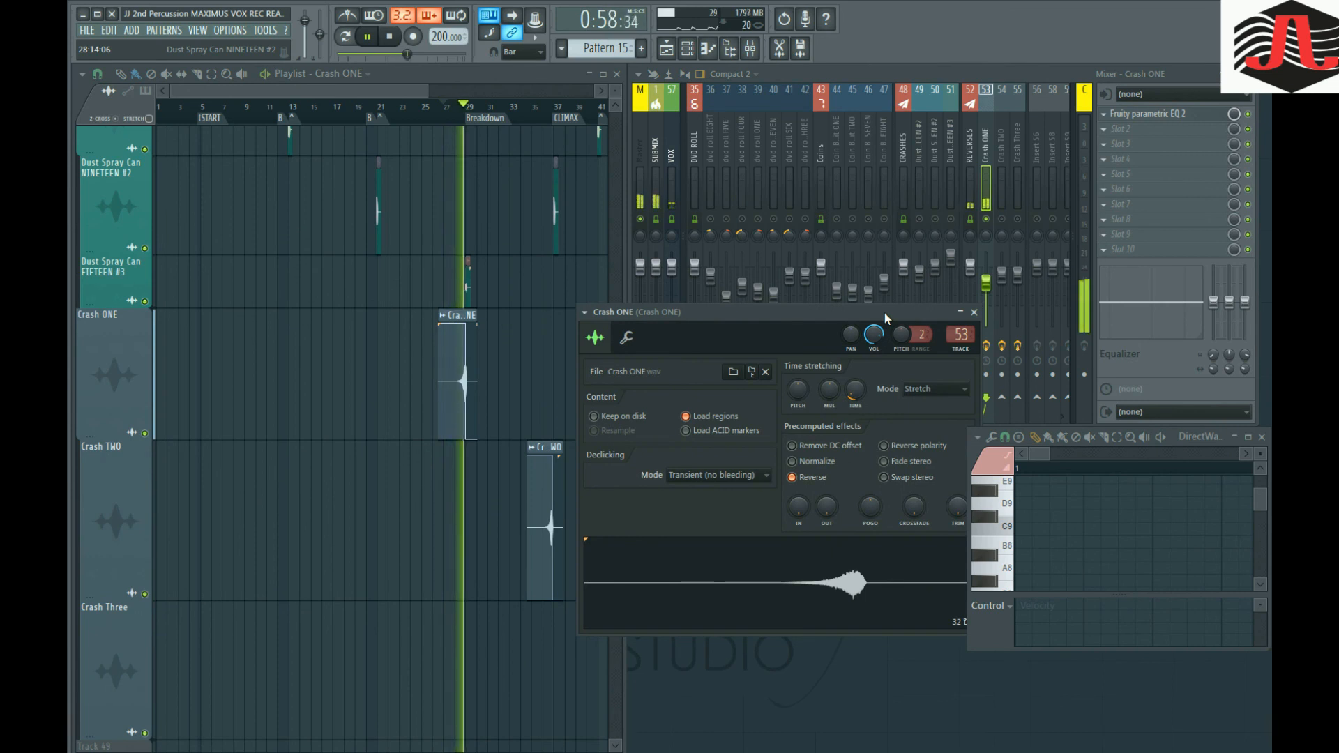
pyautogui.click(974, 311)
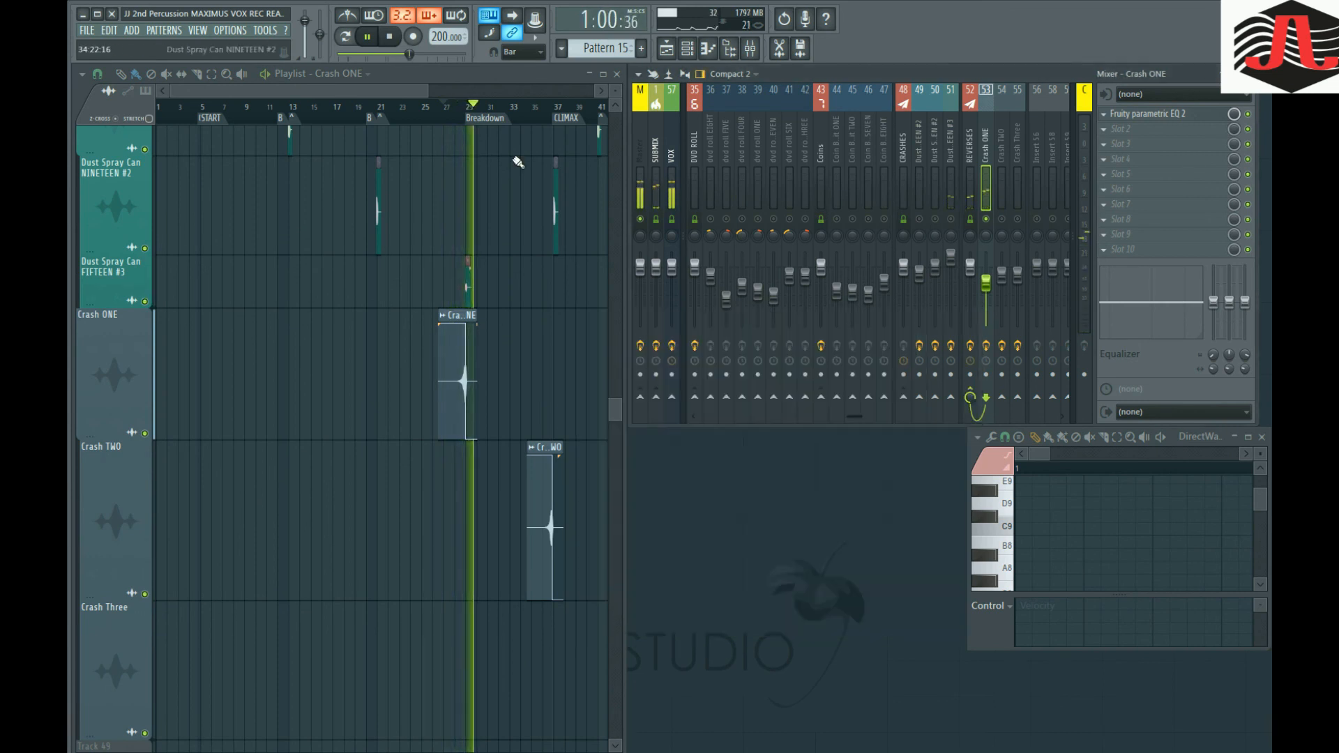
pyautogui.scroll(-3, 347, 239)
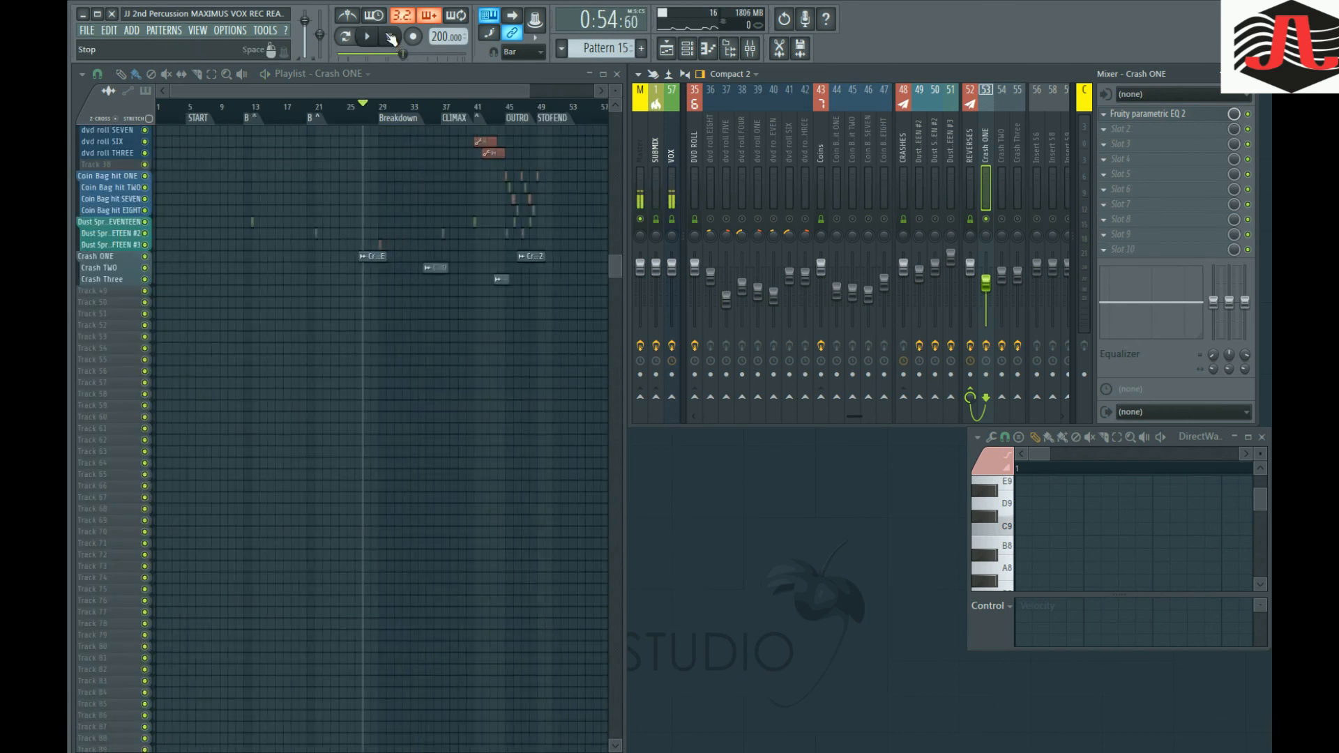
pyautogui.click(390, 37)
# Examine the Crash ONE, Crash TWO and Crash Three clips up close, and return to the overview of the whole arrangement.
pyautogui.scroll(4, 338, 269)
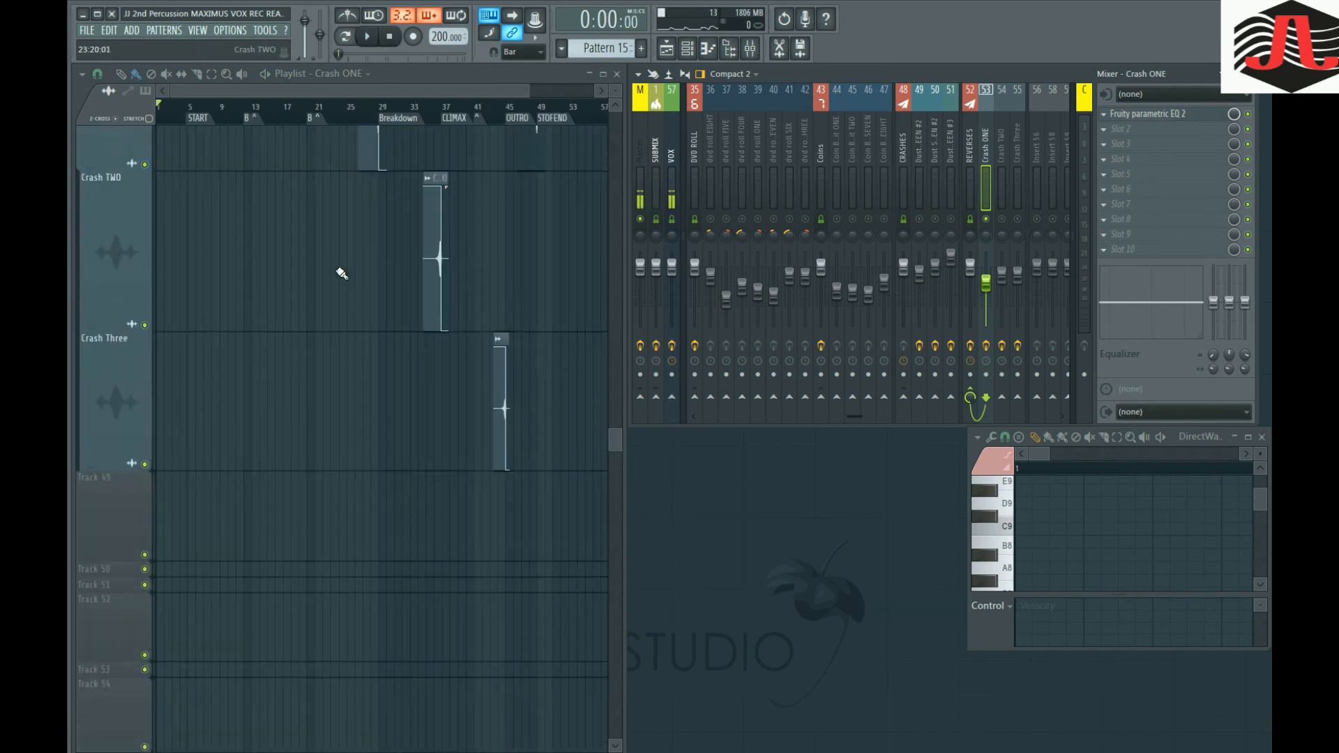
pyautogui.scroll(5, 346, 374)
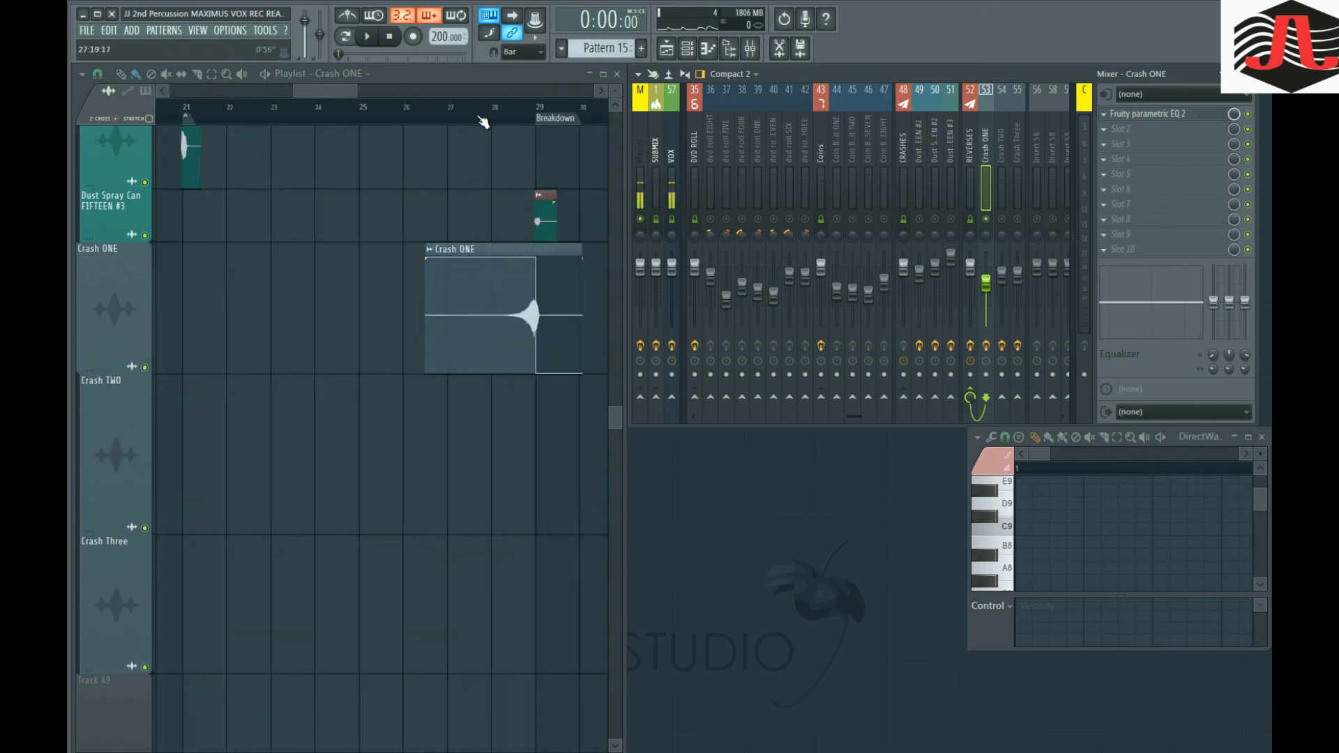
pyautogui.scroll(-3, 408, 368)
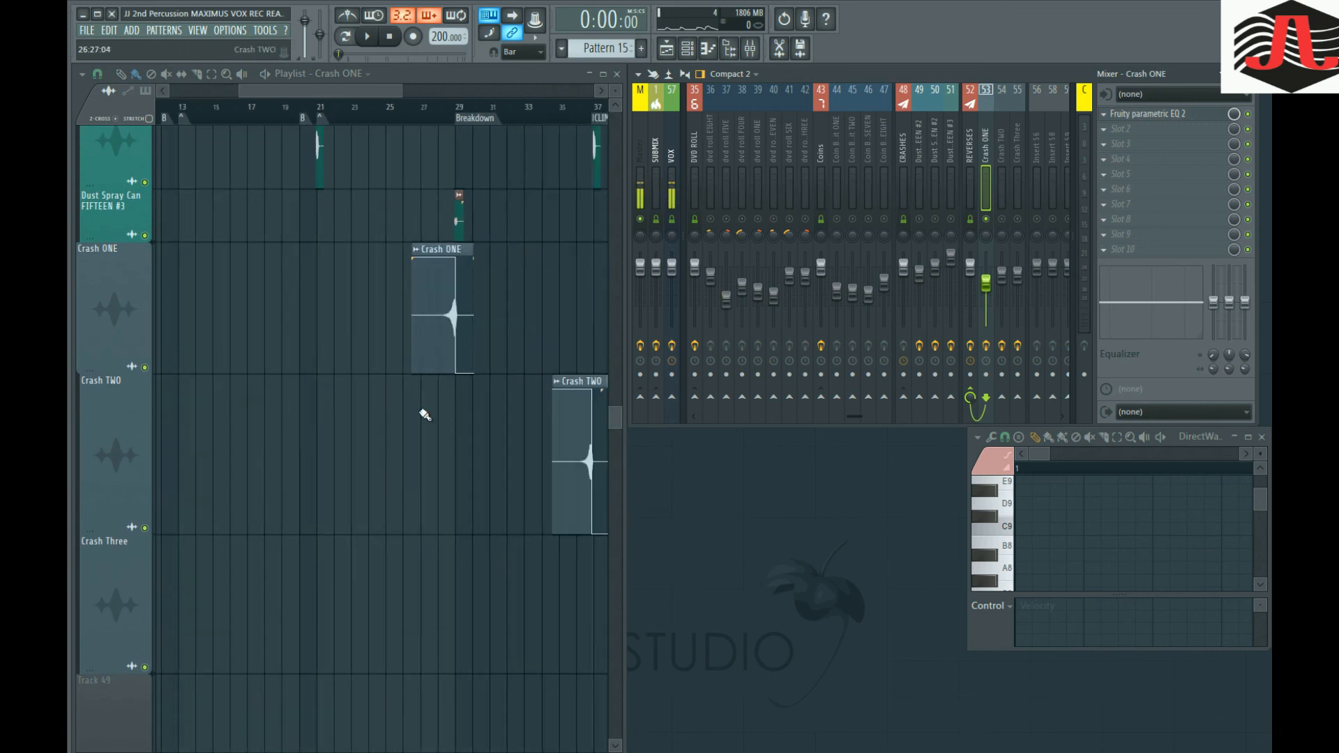
pyautogui.scroll(-2, 424, 415)
pyautogui.click(440, 111)
pyautogui.press('space')
pyautogui.scroll(-2, 395, 383)
pyautogui.scroll(-5, 383, 389)
pyautogui.scroll(7, 387, 303)
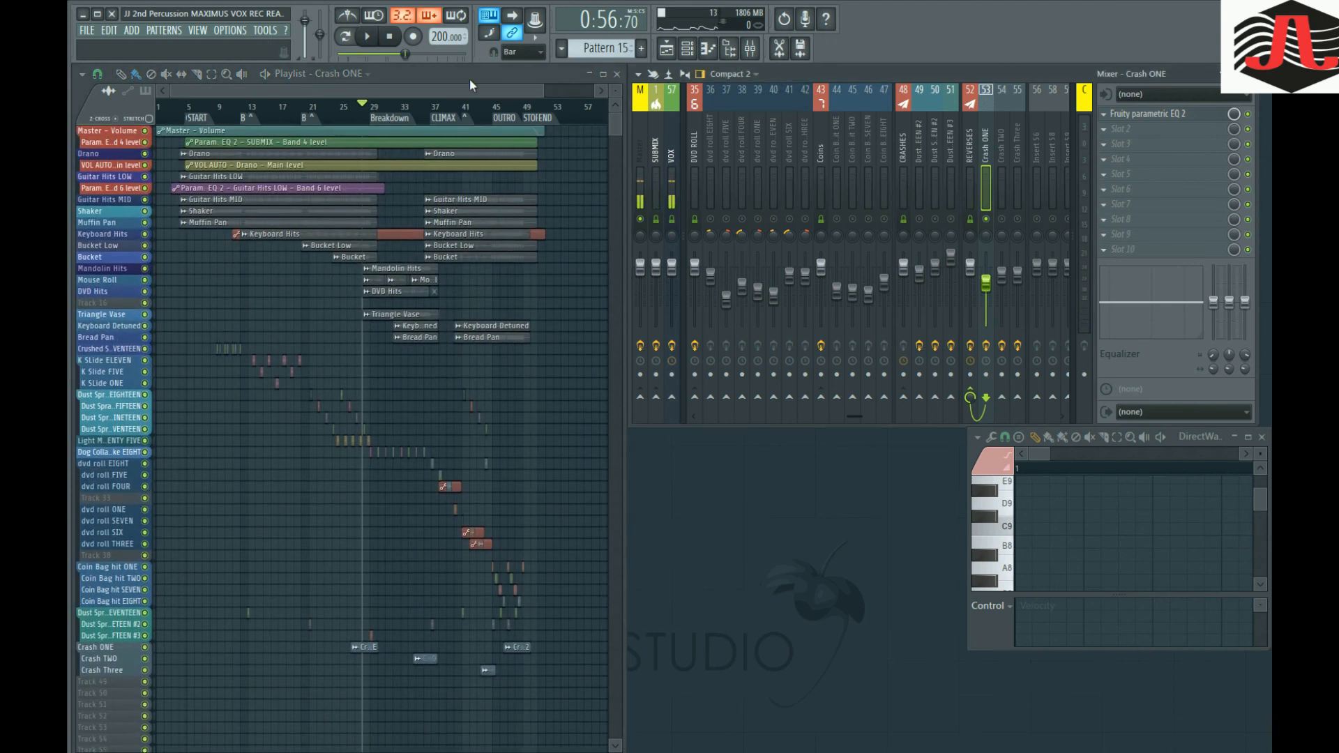
# Open the sample browser and look through the one-shots from the blonde guitar ring thumb samples to the Bread Pan samples.
pyautogui.hotkey('alt', 'F8')
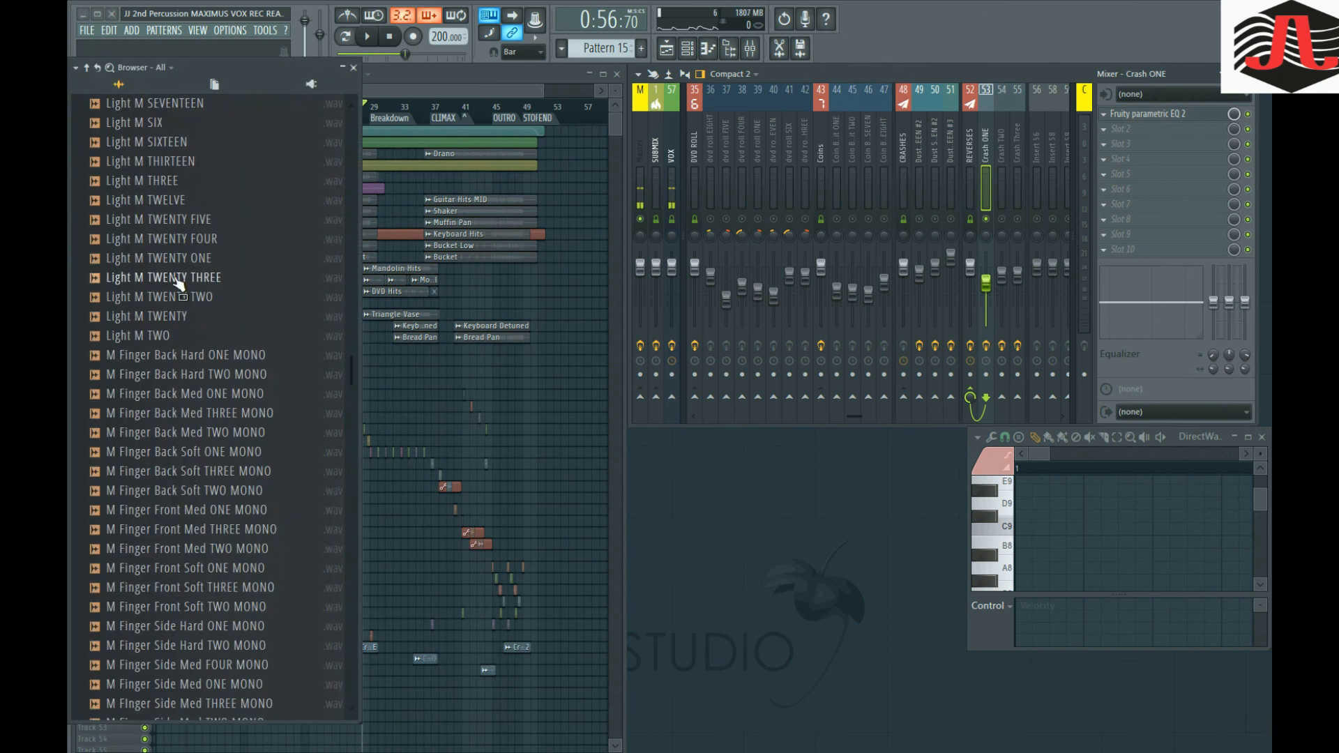
pyautogui.scroll(6, 175, 293)
pyautogui.scroll(4, 172, 290)
pyautogui.moveTo(353, 329); pyautogui.dragTo(354, 149)
pyautogui.scroll(-8, 187, 264)
pyautogui.scroll(-20, 187, 264)
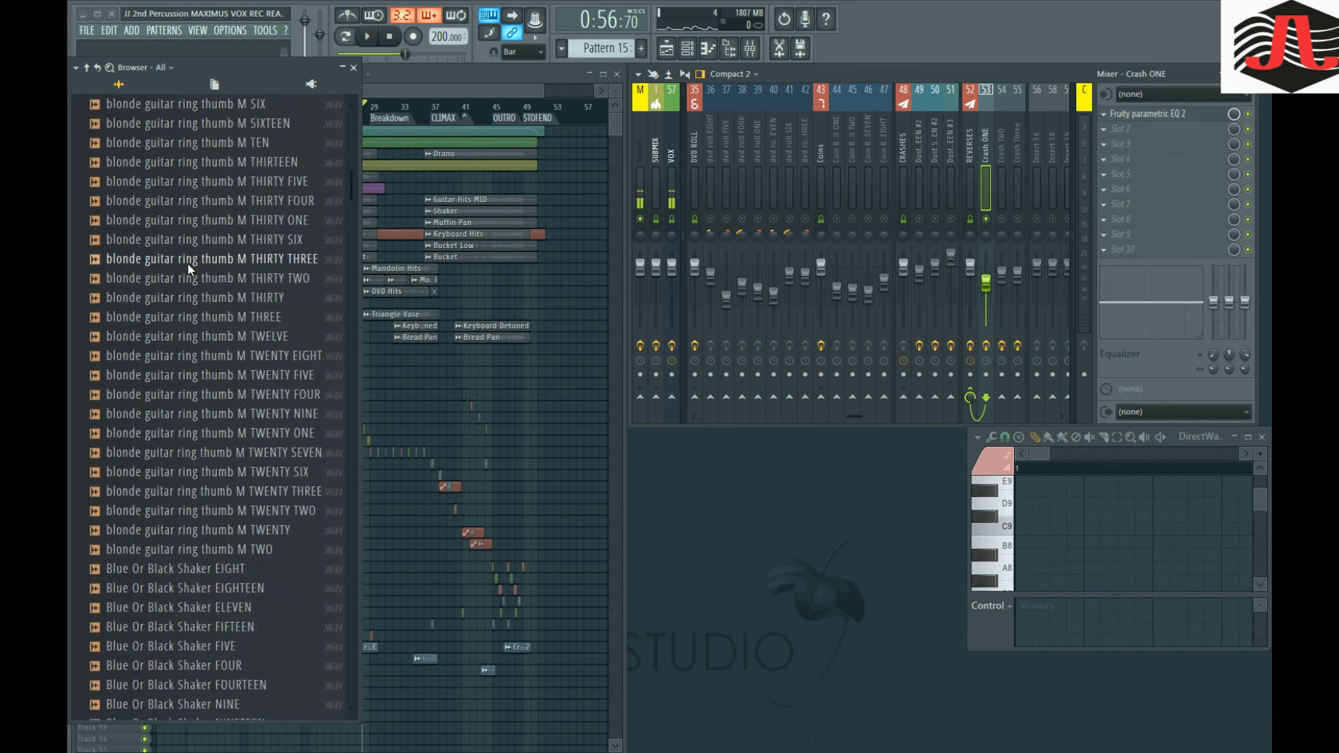
pyautogui.scroll(-10, 187, 264)
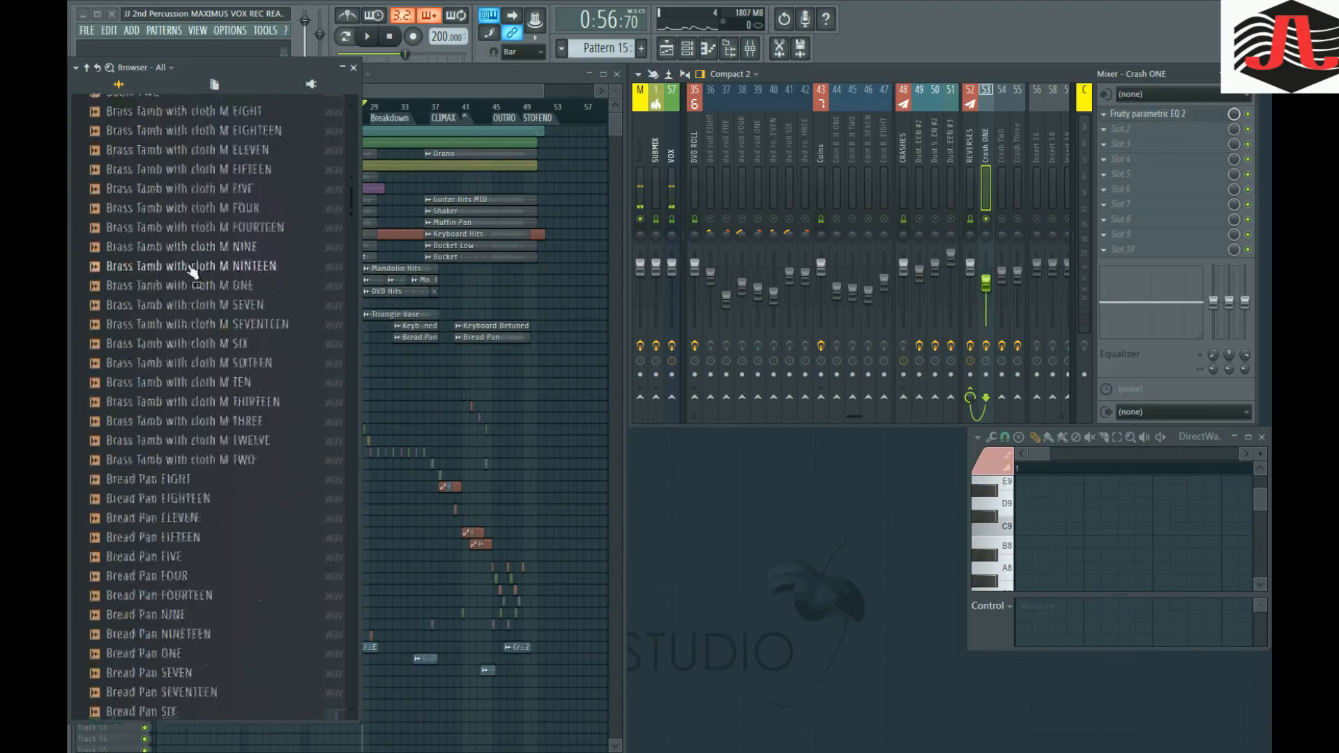
pyautogui.scroll(-15, 188, 268)
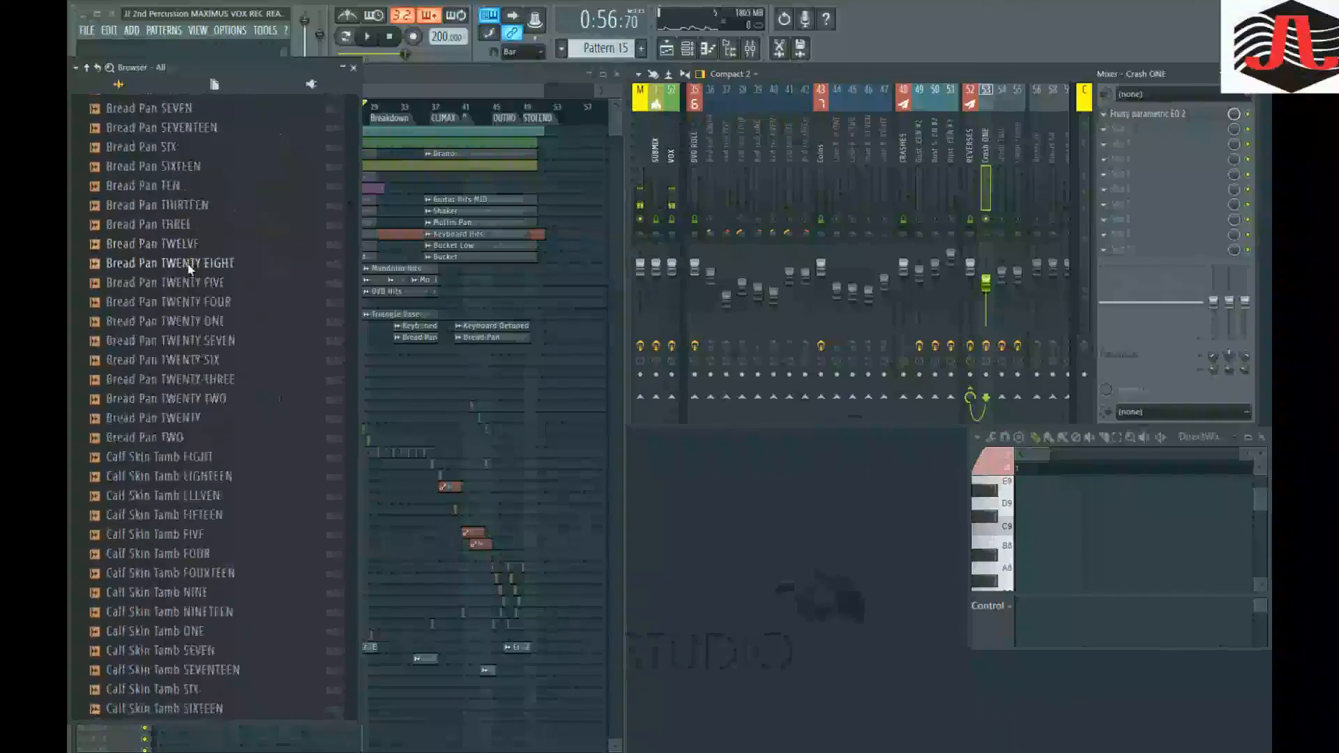
# Look through the Calf Skin Tamb, Car Keys, Coin Bag hit, Comp Cage and Crushed Soda one-shot samples.
pyautogui.moveTo(189, 266); pyautogui.dragTo(191, 267)
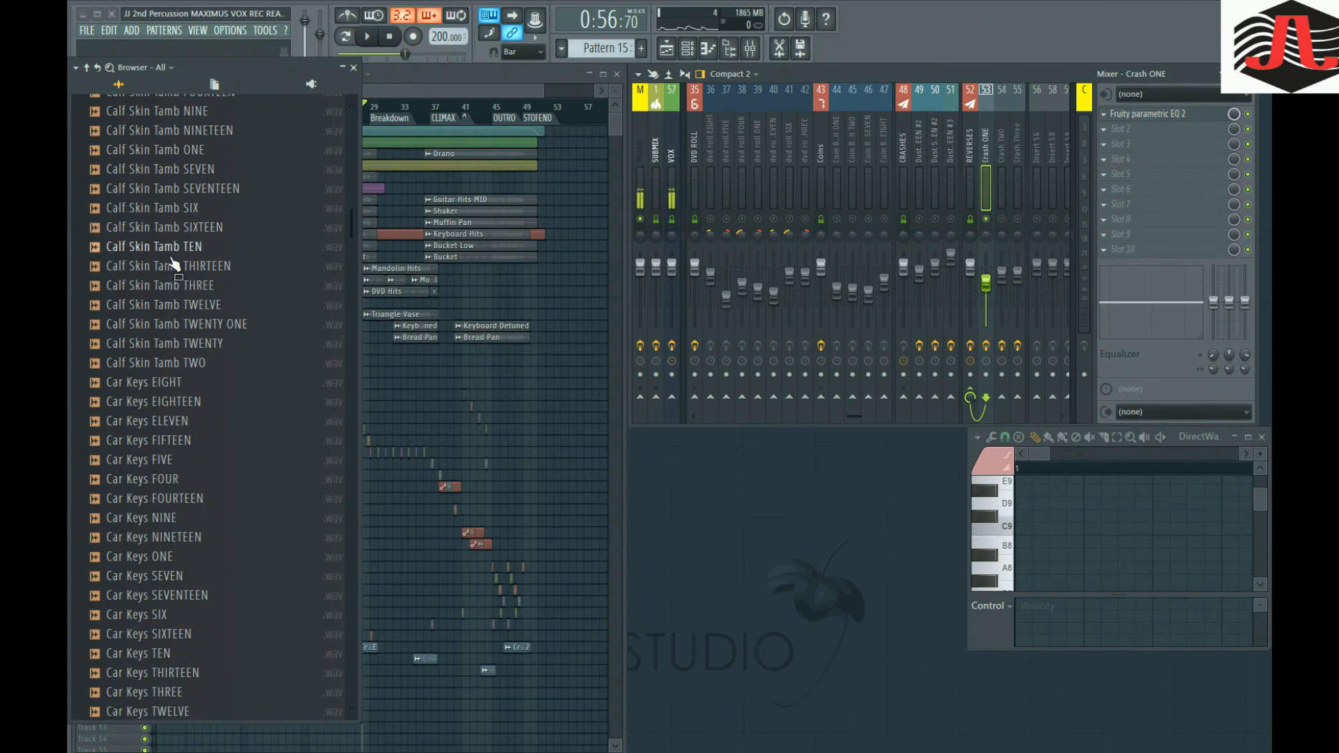
pyautogui.scroll(-6, 174, 264)
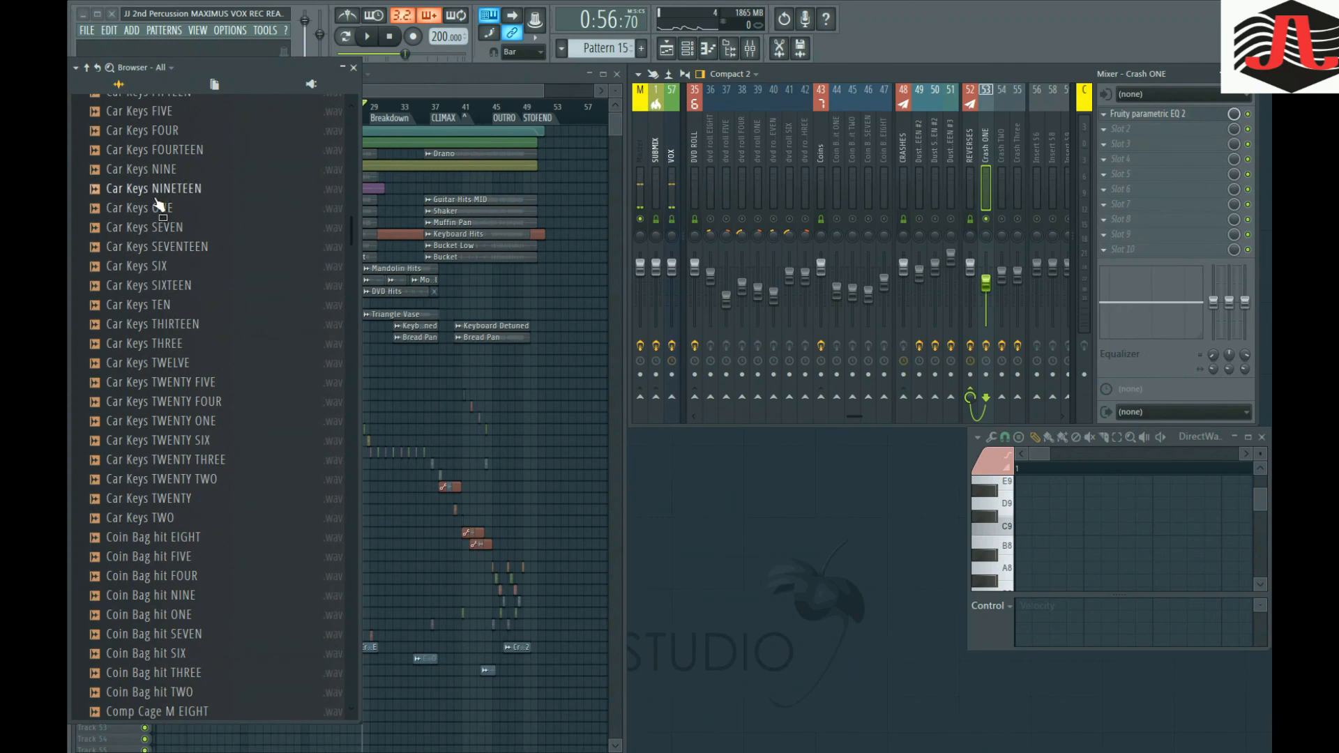
pyautogui.click(164, 170)
pyautogui.scroll(-10, 199, 201)
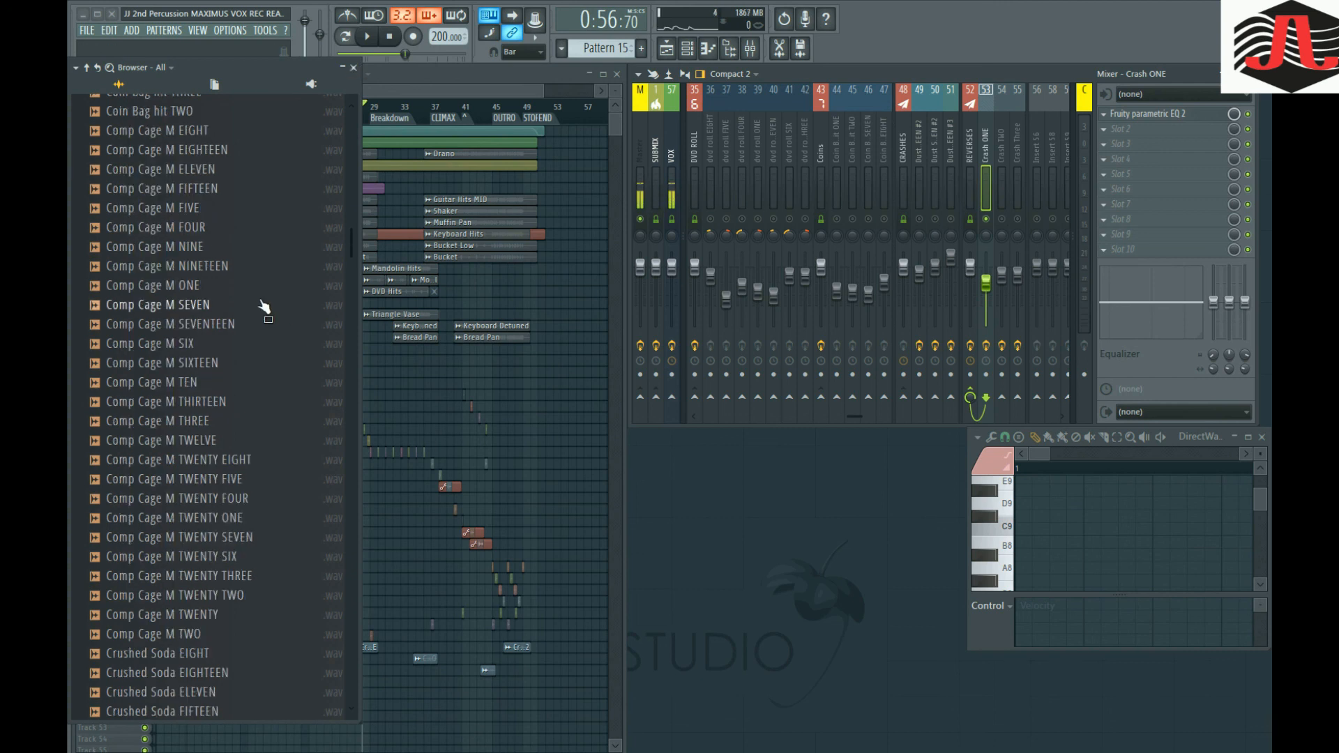
pyautogui.scroll(-6, 268, 302)
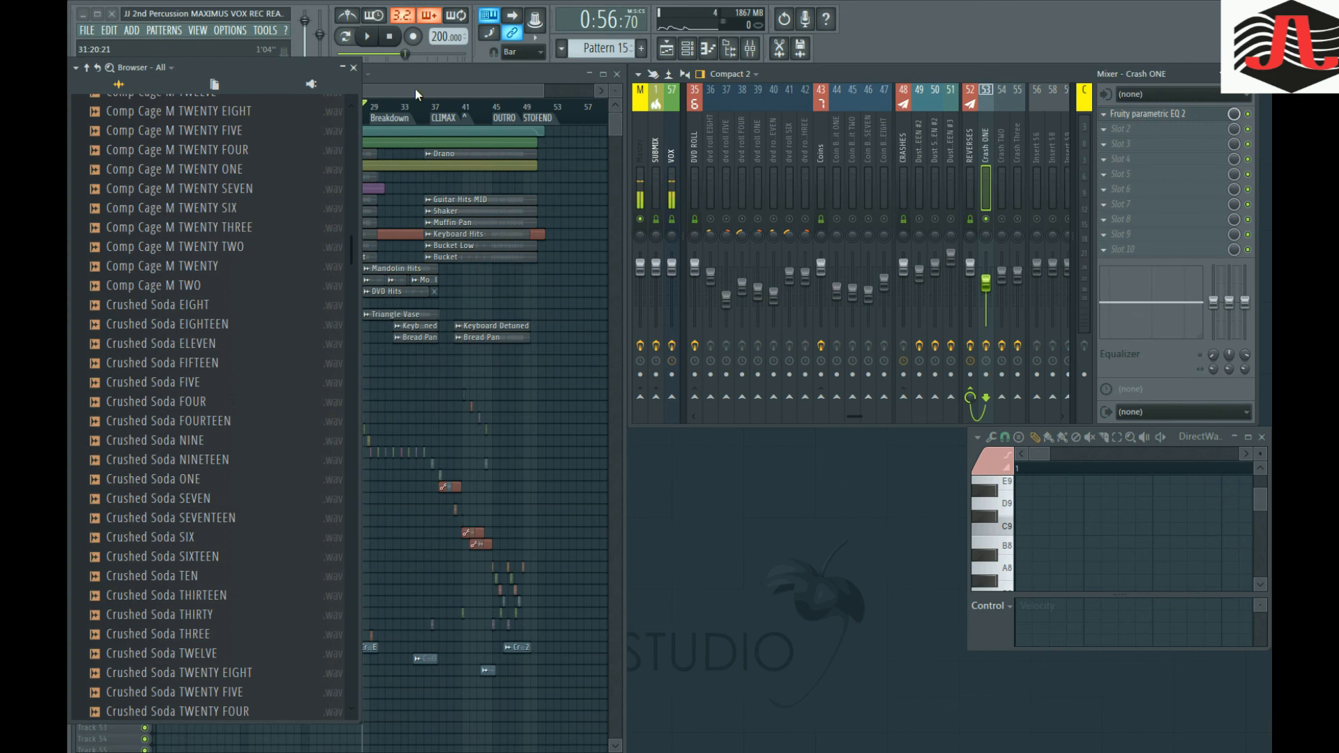
# Narrow the sample browser and release the mixer solo so that all tracks are active.
pyautogui.moveTo(360, 129)
pyautogui.mouseDown()
pyautogui.moveTo(300, 130)
pyautogui.moveTo(336, 130)
pyautogui.mouseUp()
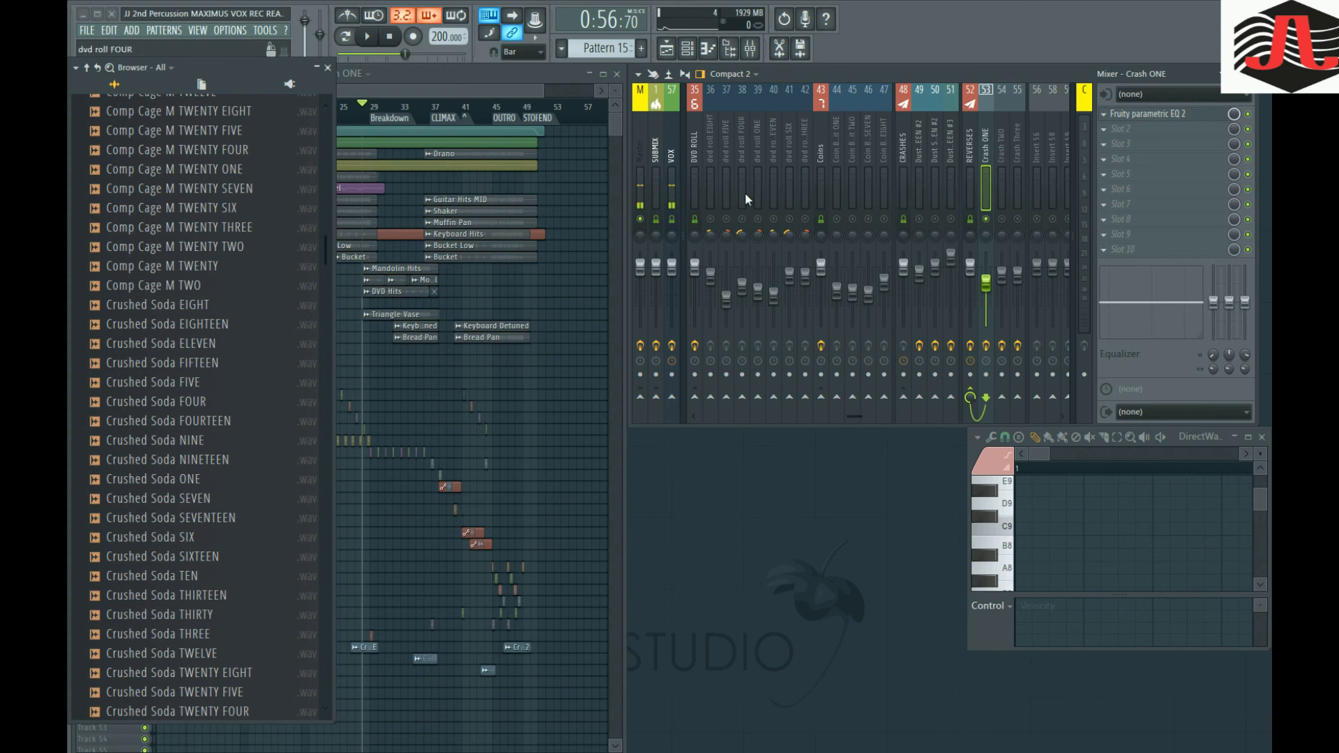
pyautogui.rightClick(741, 218)
pyautogui.rightClick(740, 219)
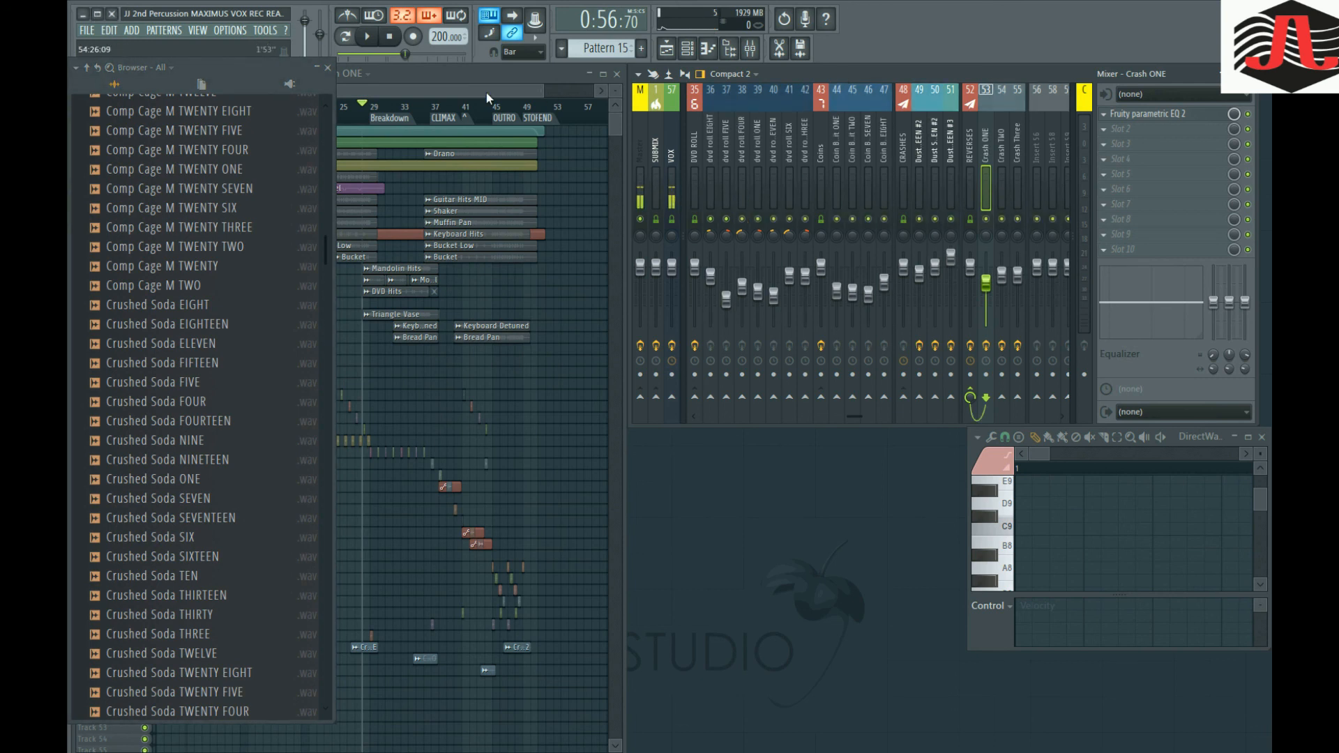
# Play the full mix from bar 36, just before the CLIMAX marker.
pyautogui.click(433, 110)
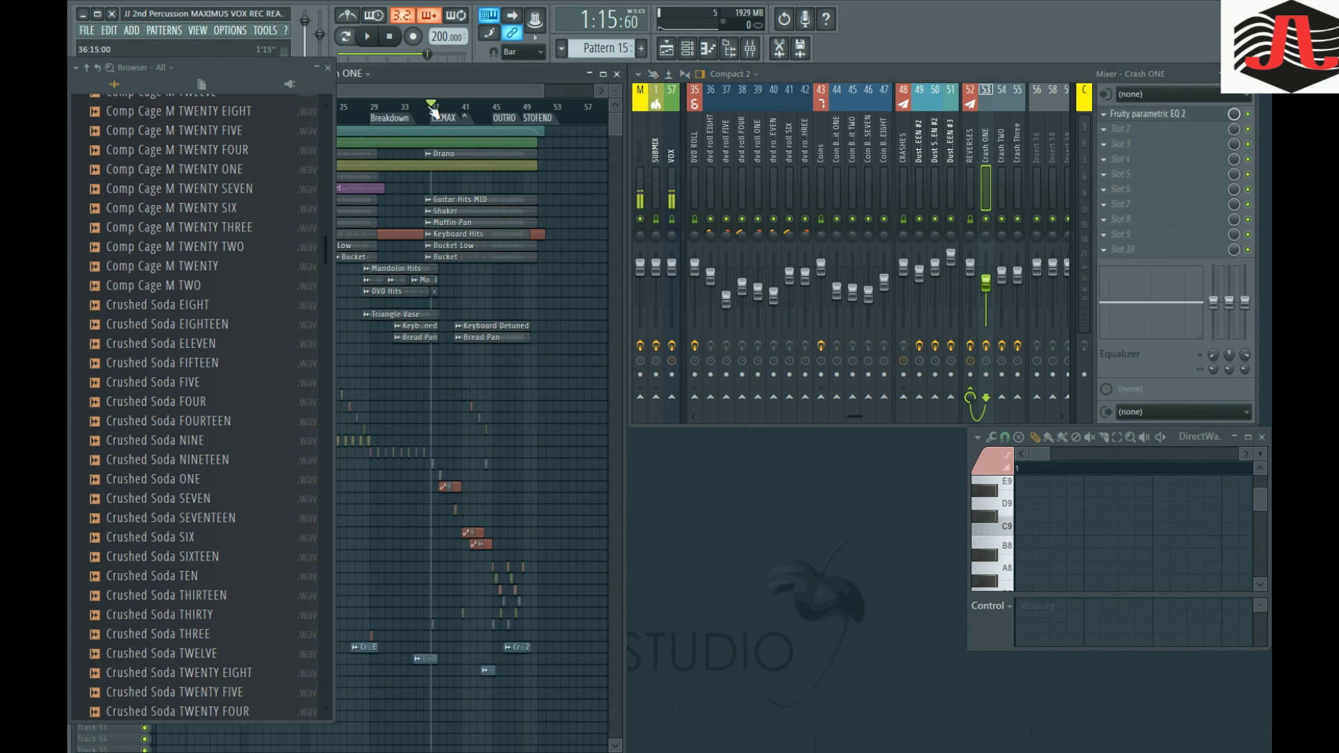
pyautogui.press('space')
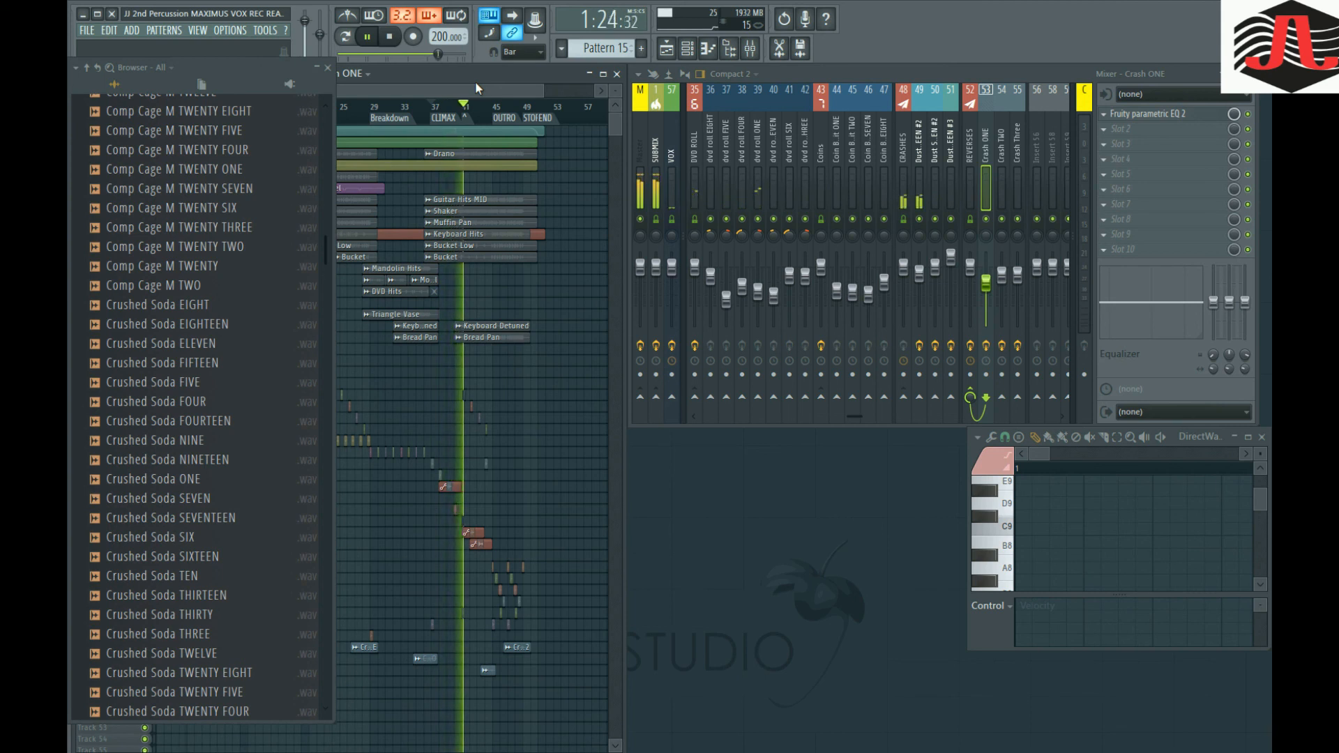
pyautogui.press('space')
pyautogui.press('space')
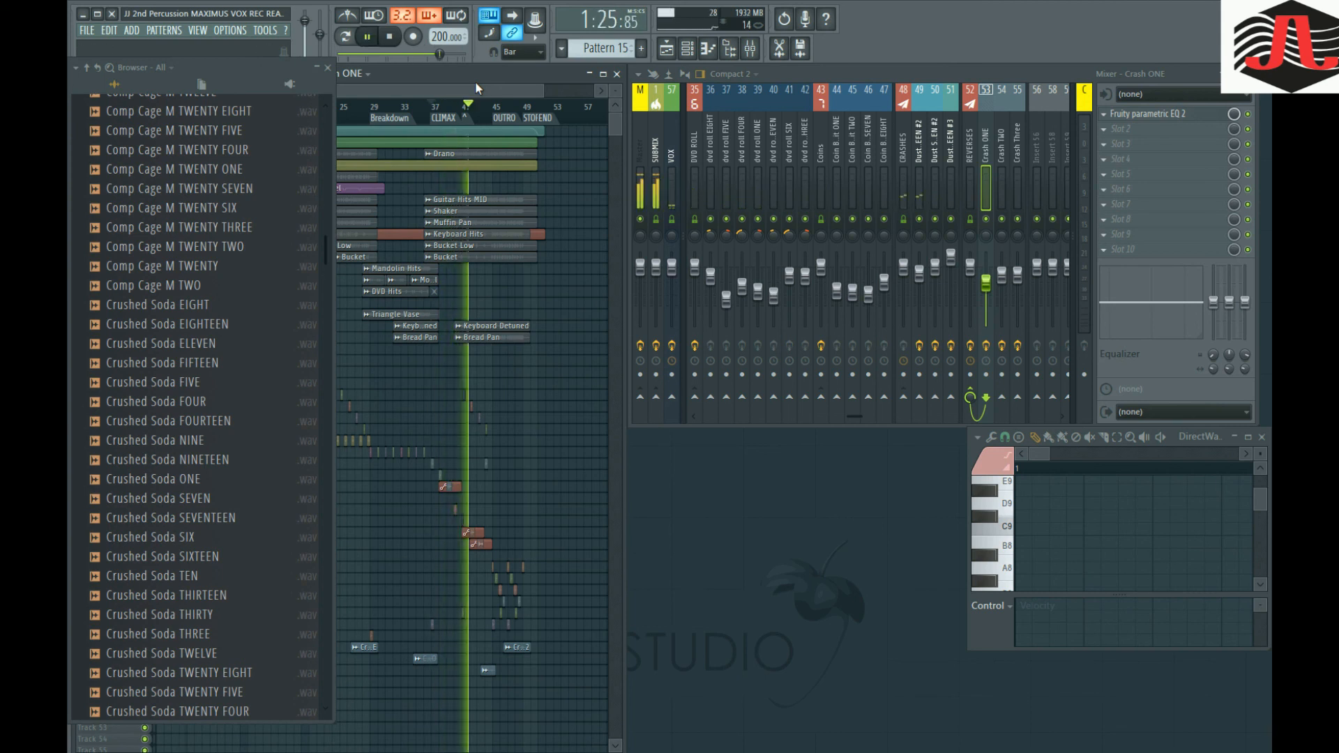
# Close the sample browser and enlarge the playlist around the Keyboard Hits to Triangle Vase tracks during playback.
pyautogui.click(330, 69)
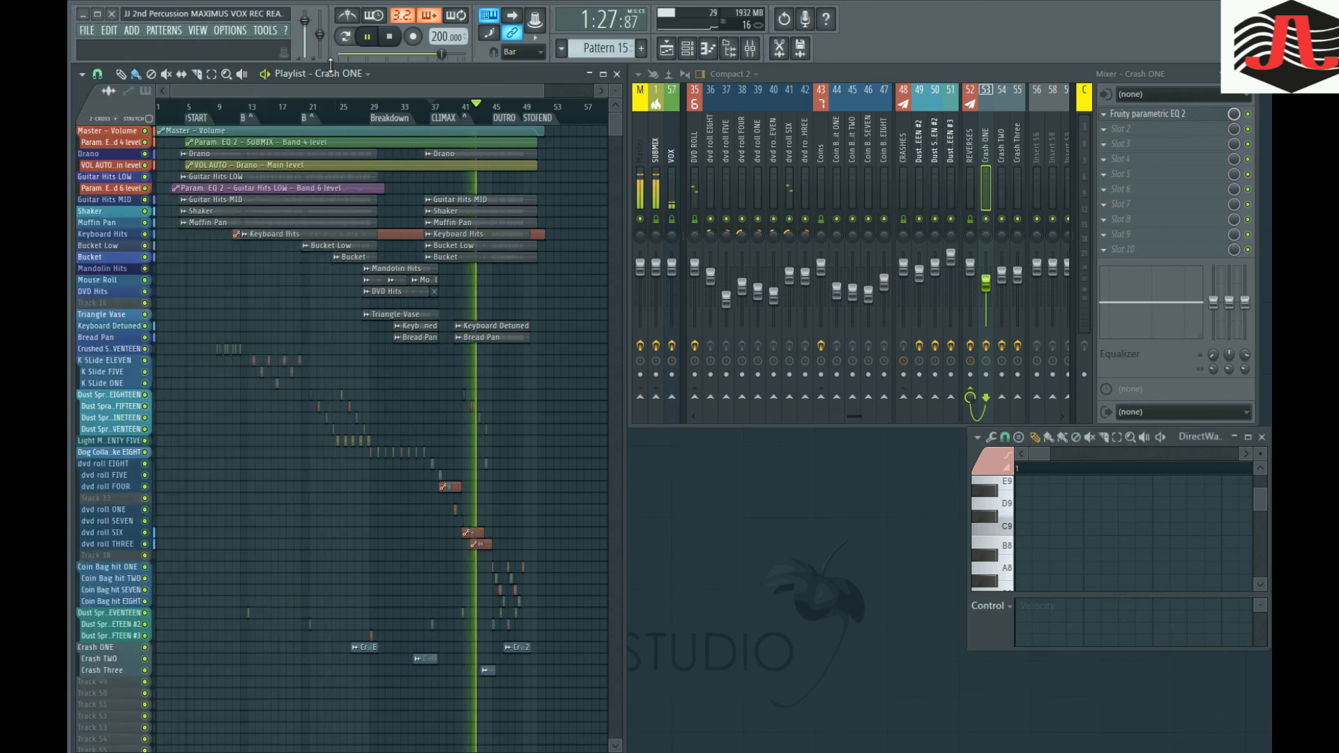
pyautogui.scroll(1, 345, 247)
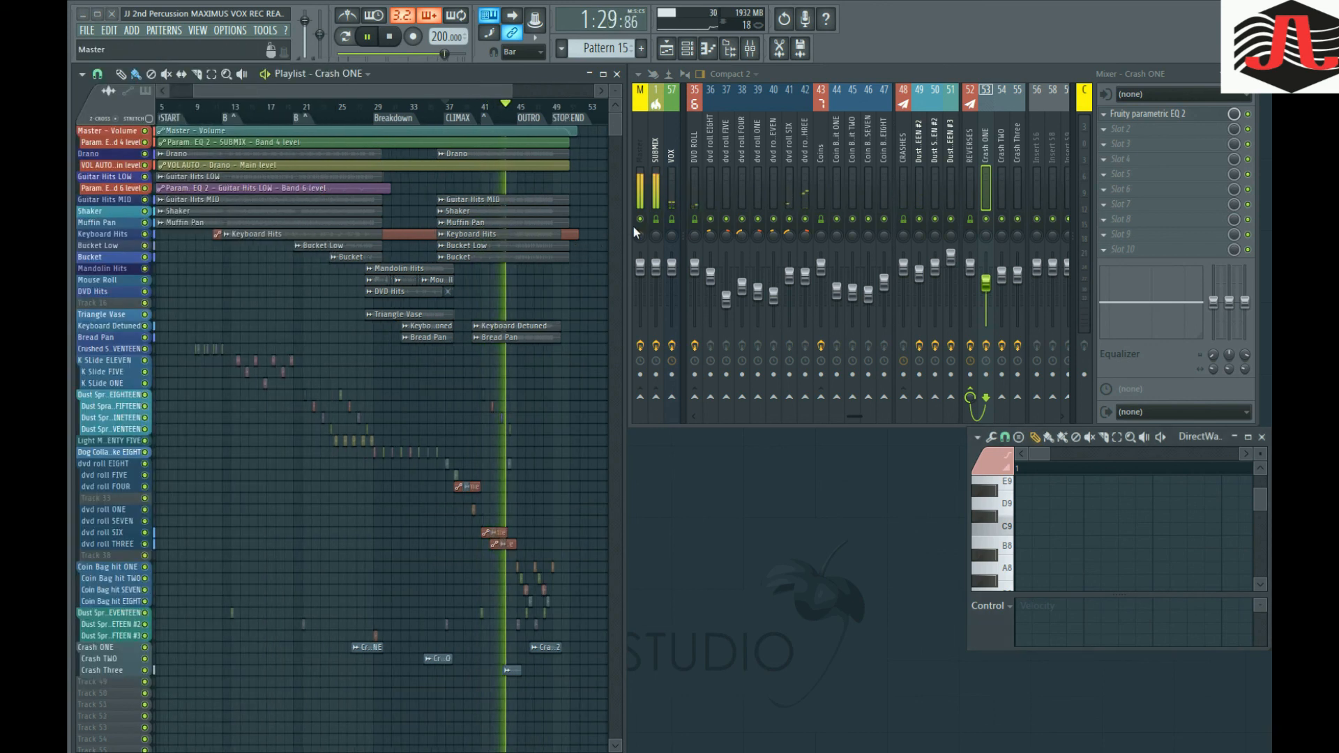
pyautogui.scroll(3, 667, 245)
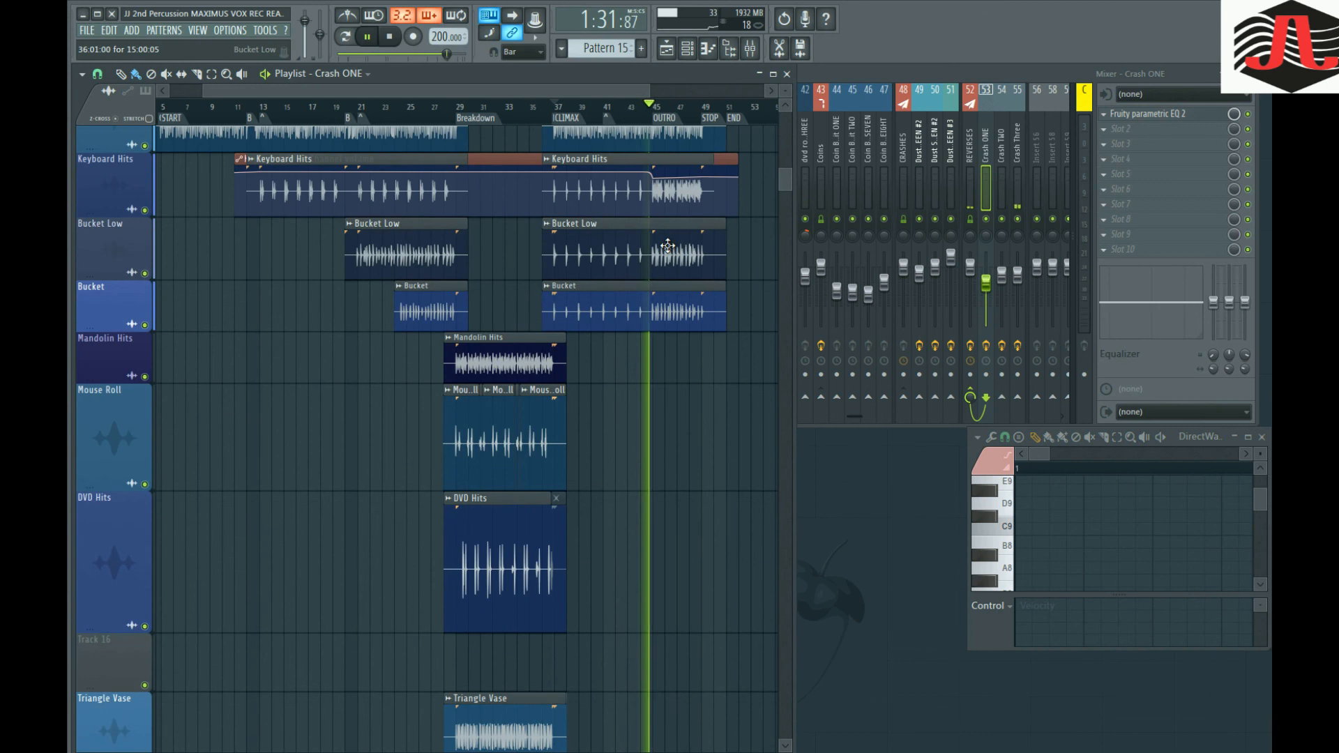